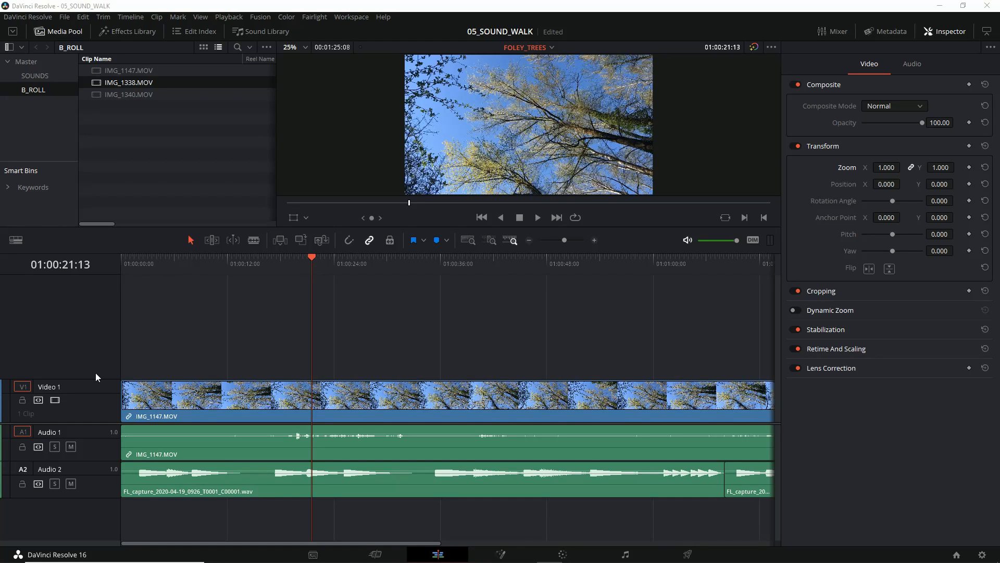
Step: Enlarge the viewer and play the FOLEY_TREES timeline at a lower system volume, stopping at about 01:00:47:09
scroll(86, 420, down, 3)
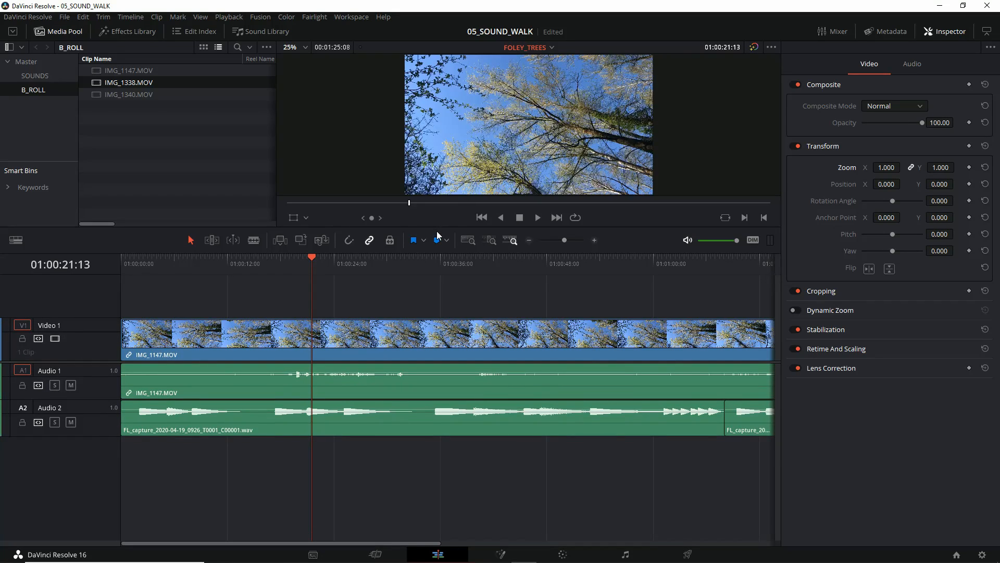
drag(429, 227, 429, 258)
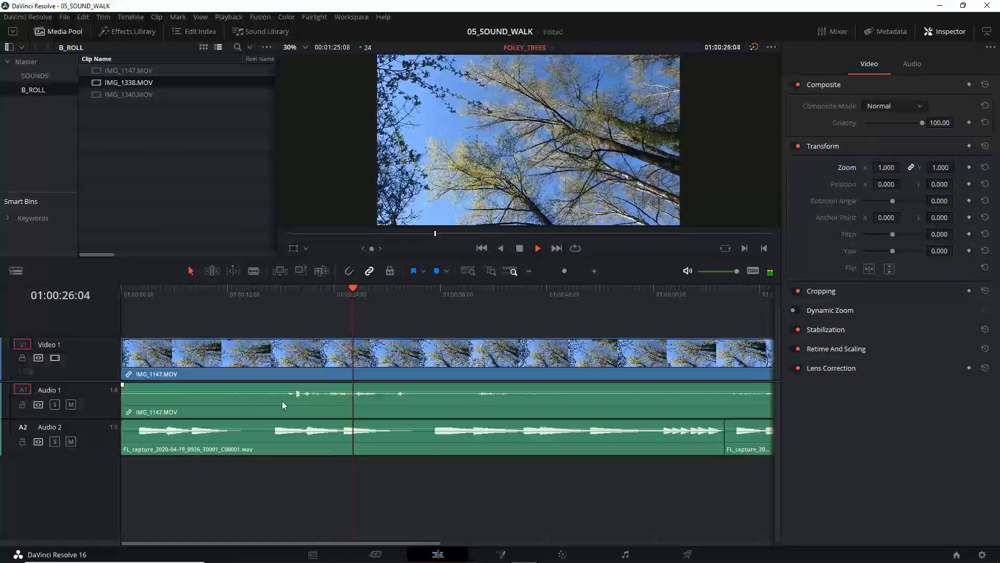
key(XF86AudioLowerVolume)
key(XF86AudioLowerVolume)
key(XF86AudioLowerVolume)
key(XF86AudioLowerVolume)
key(XF86AudioLowerVolume)
key(XF86AudioLowerVolume)
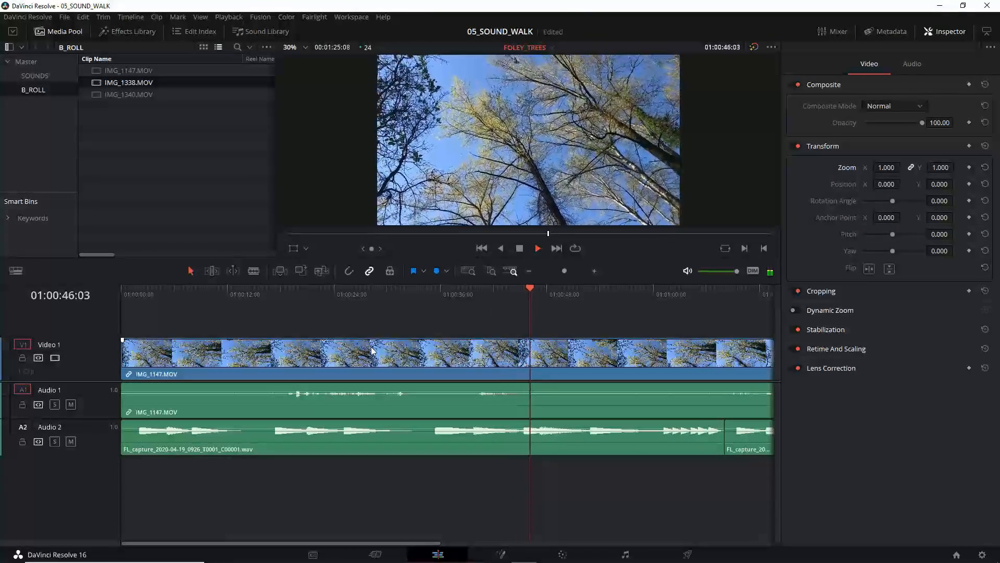
key(space)
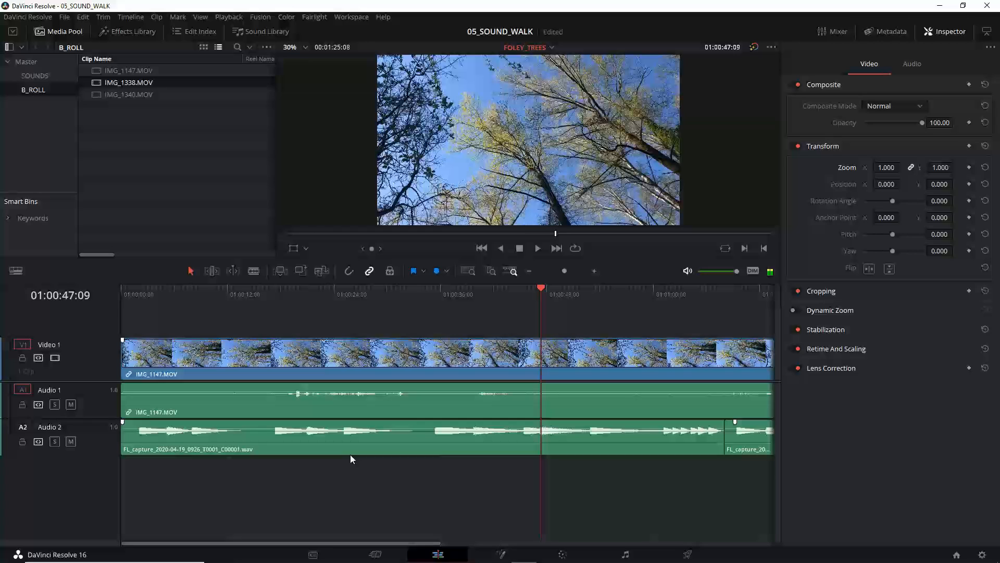
Step: Go to the Media page and preview the B_ROLL bin's clips, playing IMG_1338.MOV and IMG_1340.MOV and skipping ahead in the latter
click(314, 555)
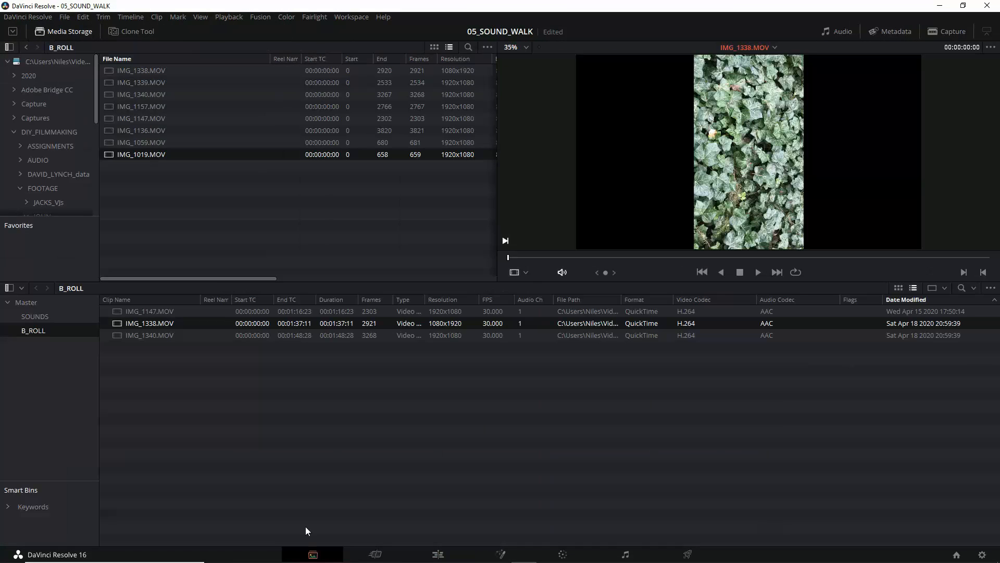
click(161, 335)
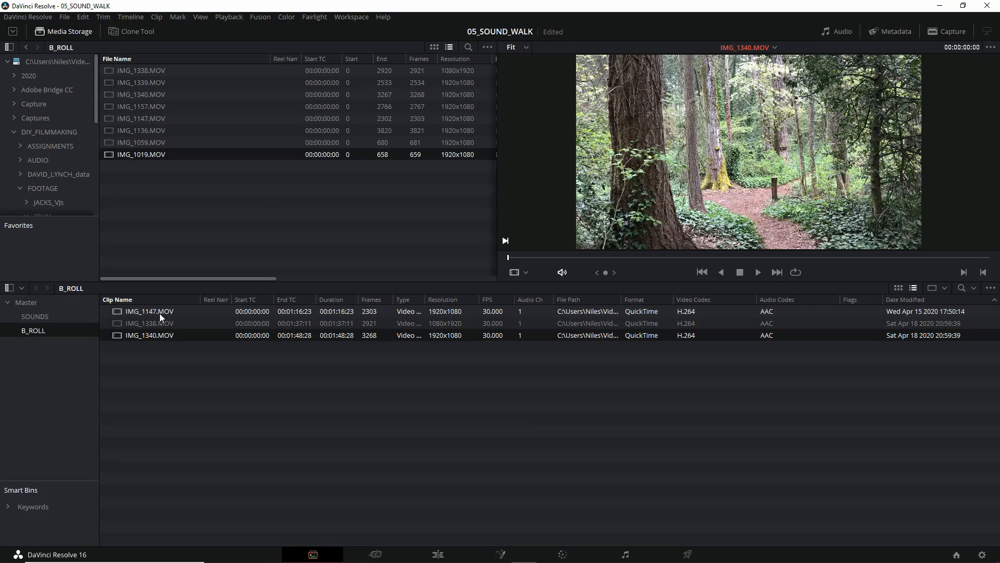
click(160, 313)
click(160, 325)
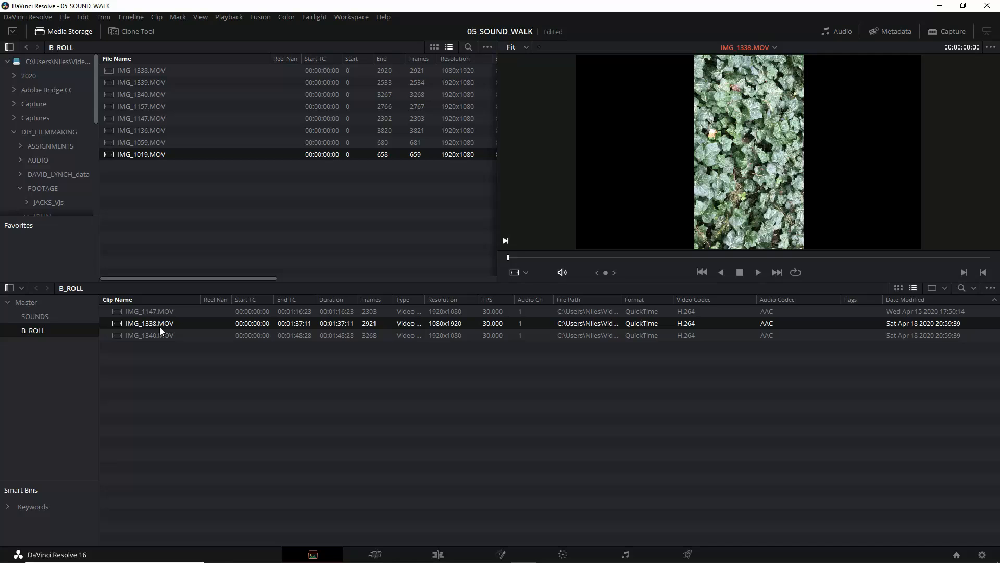
key(space)
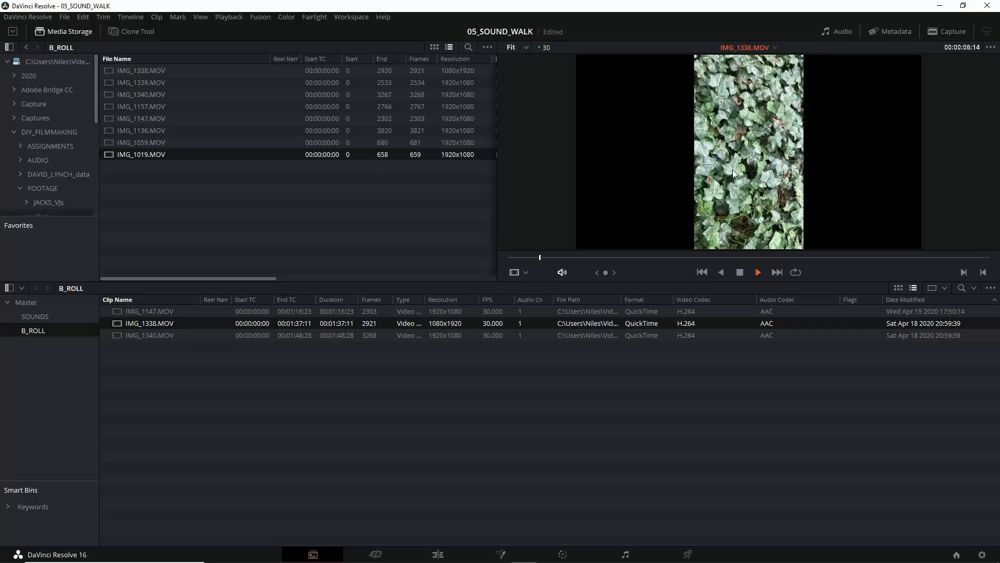
click(145, 336)
key(space)
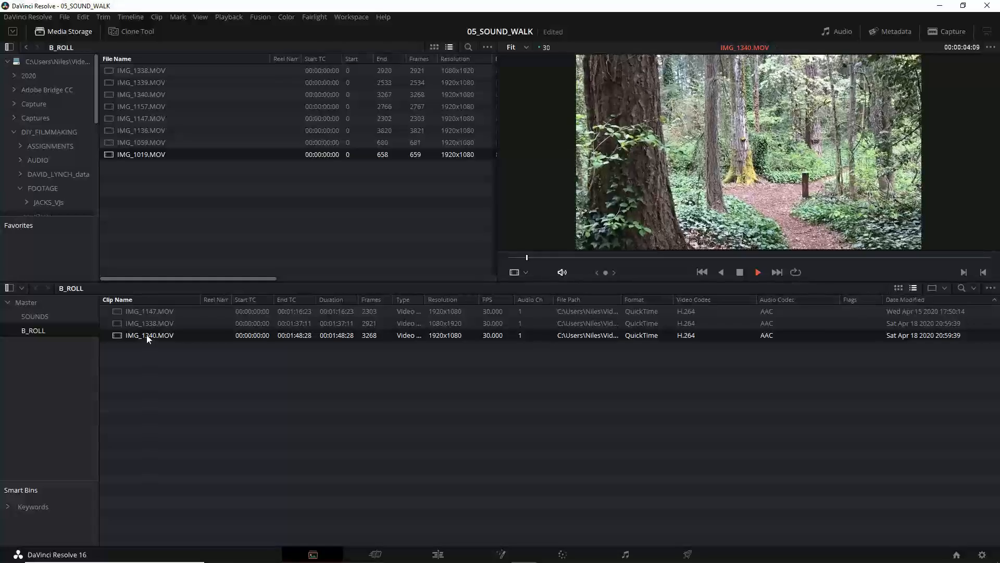
drag(535, 258, 676, 257)
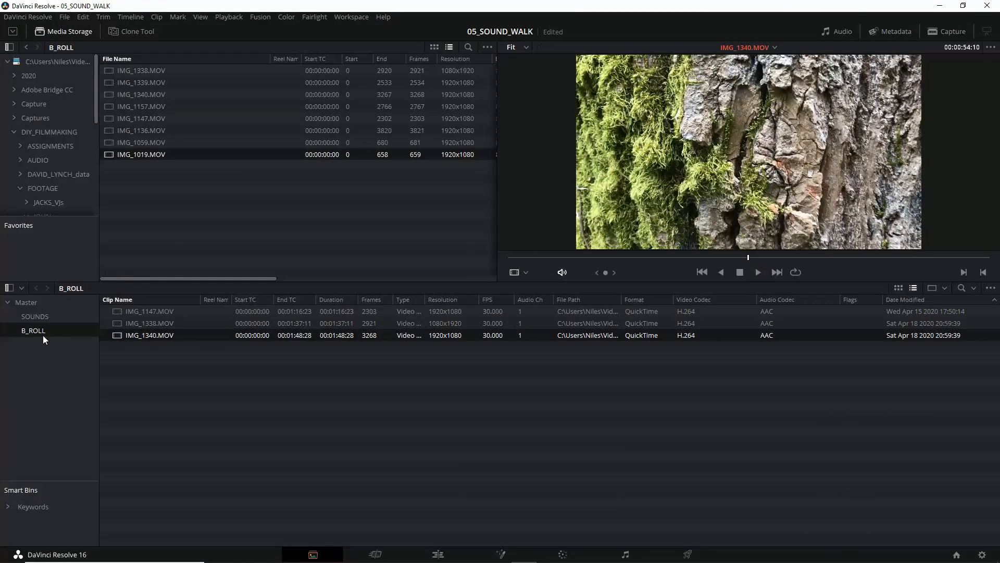
Step: Open the B_ROLL bin from the Master bin and load IMG_1059.MOV from media storage in the viewer
click(32, 304)
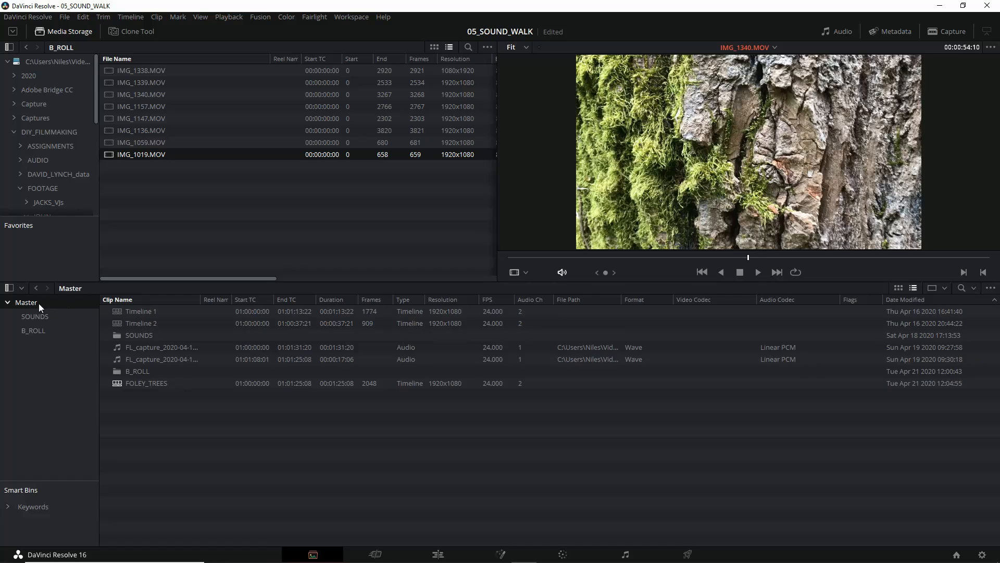
double_click(137, 371)
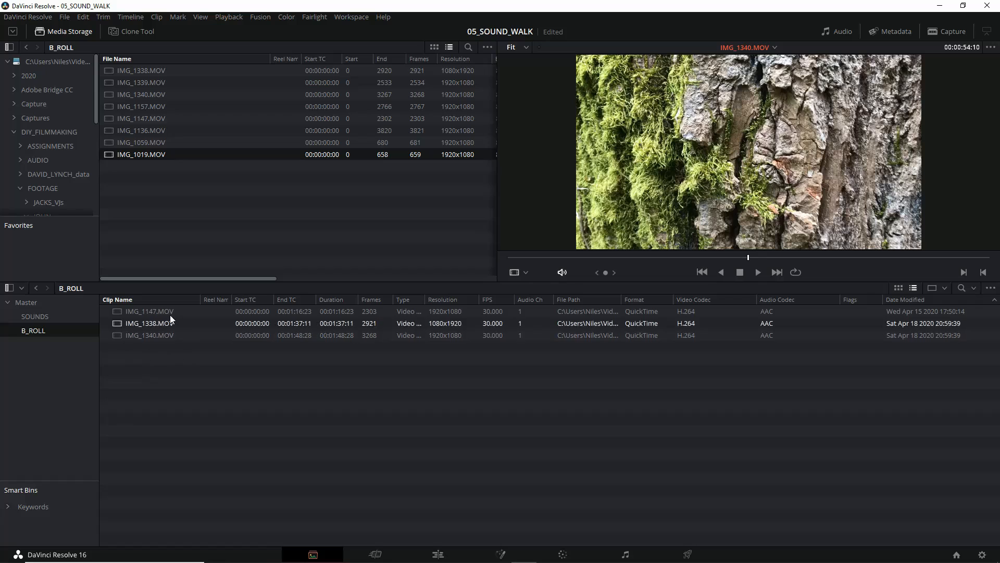
click(131, 145)
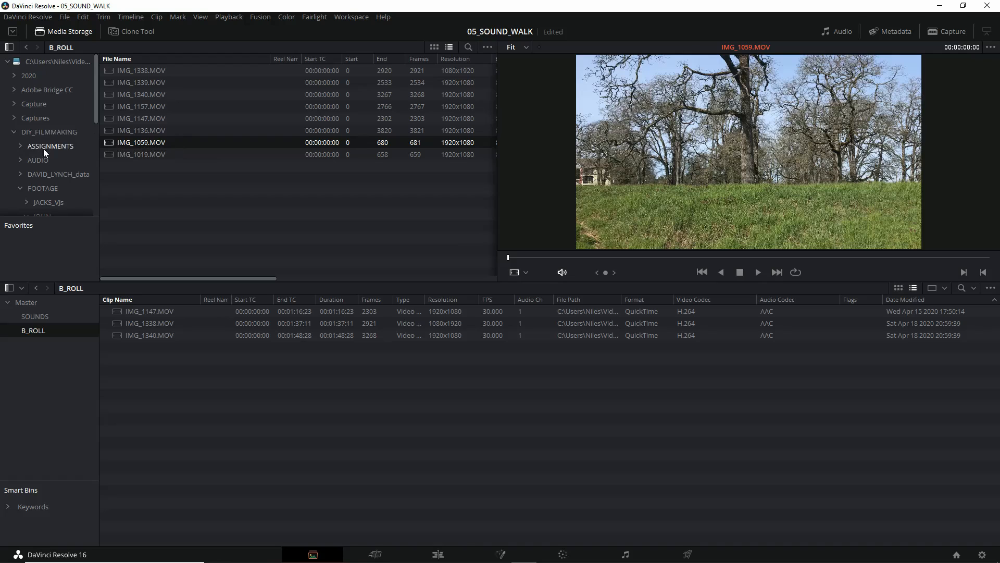
Step: Browse media storage from DIY_FILMMAKING through FOOTAGE to the B_ROLL folder
scroll(45, 152, down, 3)
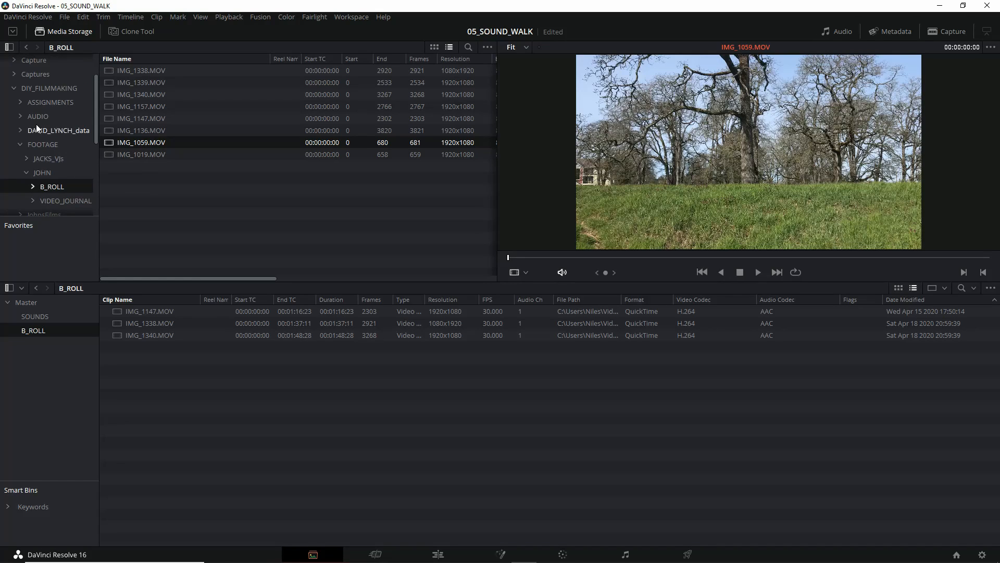
click(45, 92)
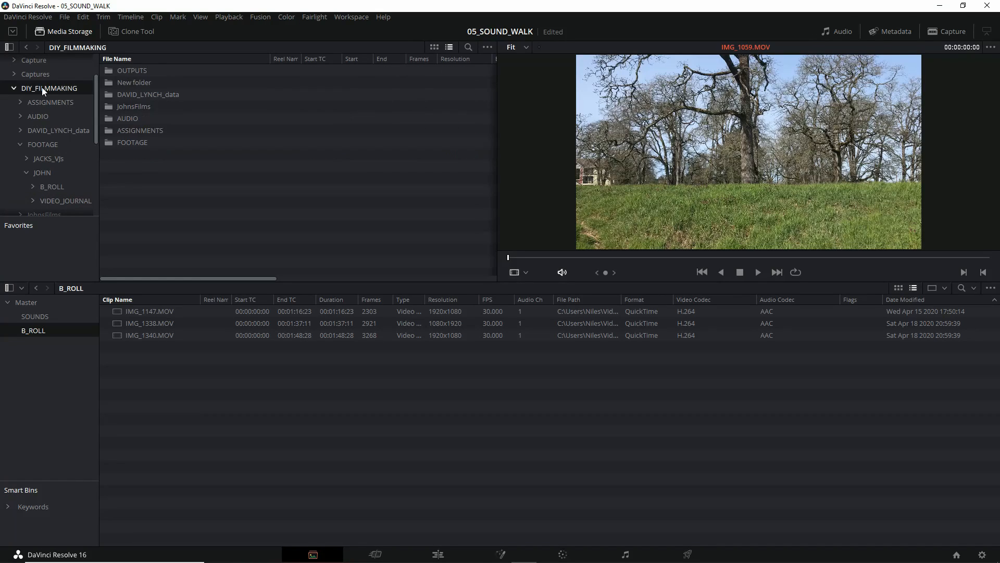
double_click(137, 143)
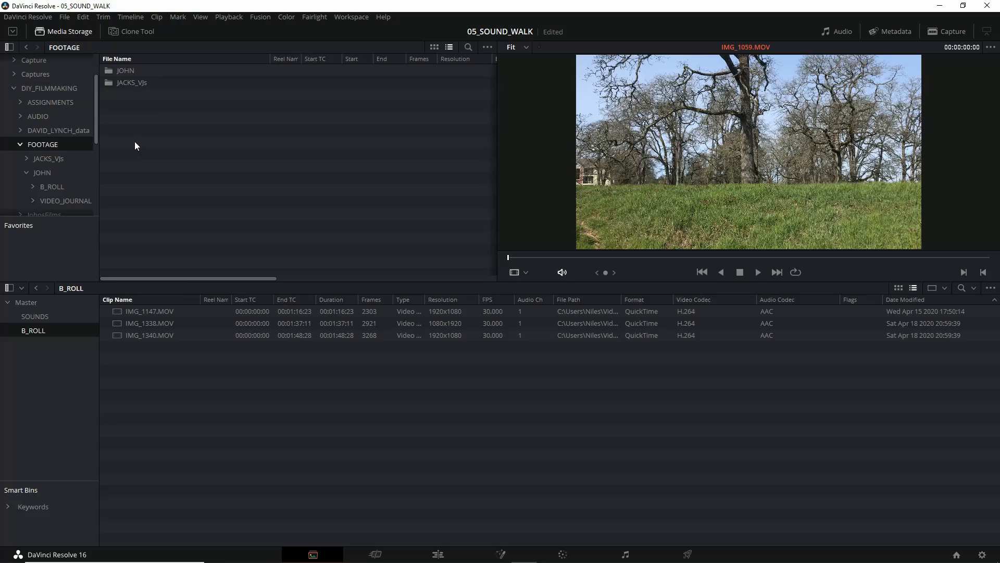
double_click(124, 72)
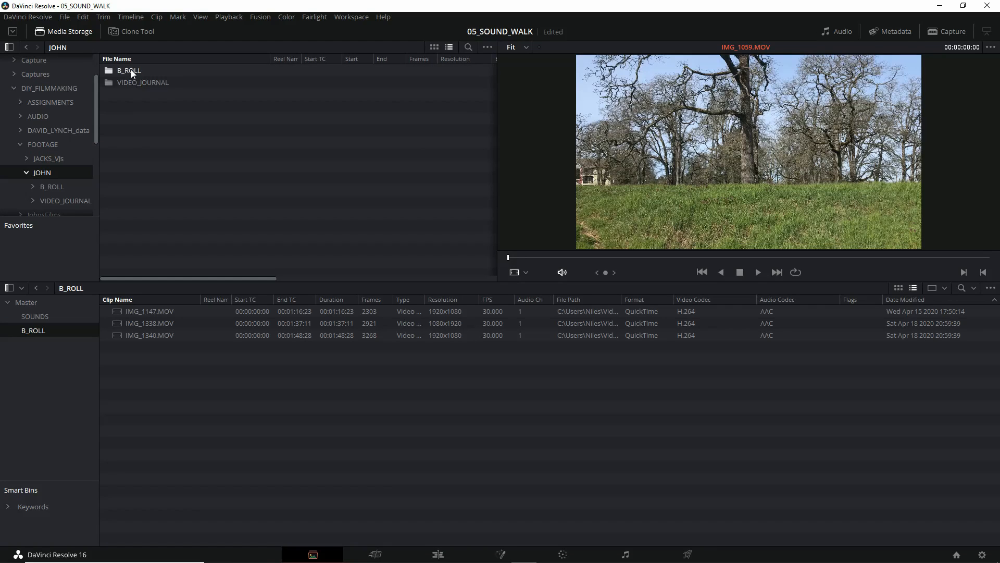
double_click(130, 72)
Step: Preview IMG_1059.MOV in media storage and add it to the project's B_ROLL bin
click(145, 152)
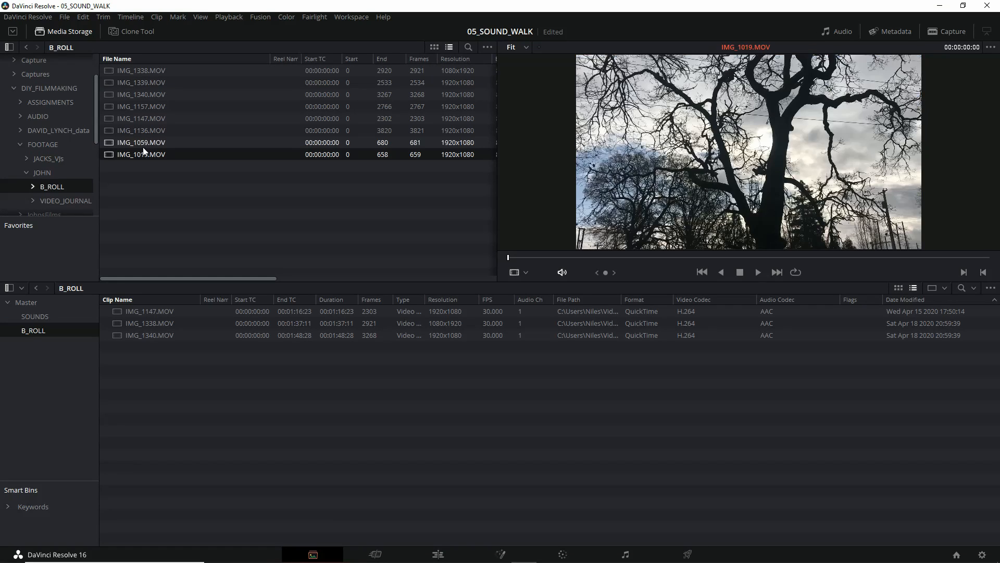
click(146, 144)
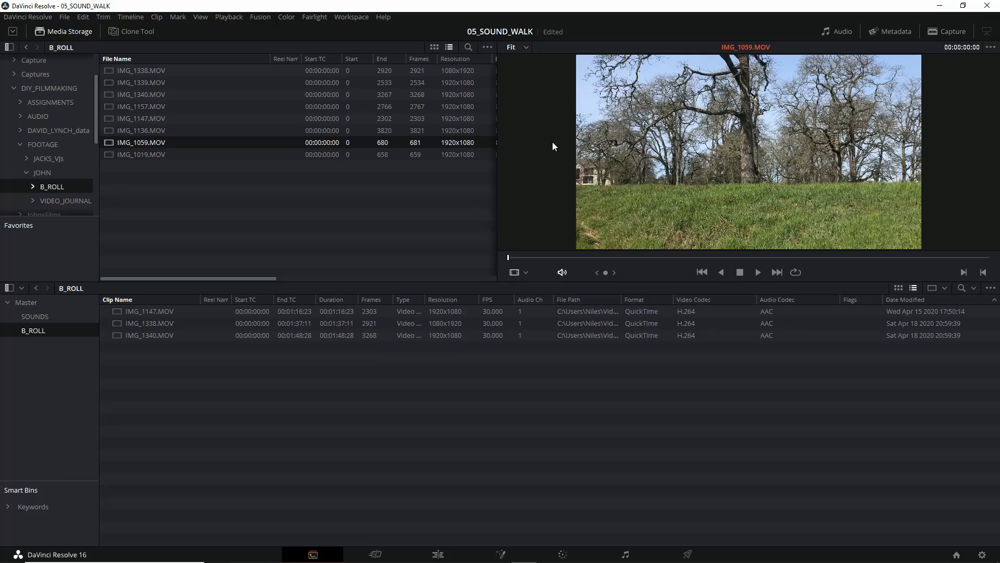
key(space)
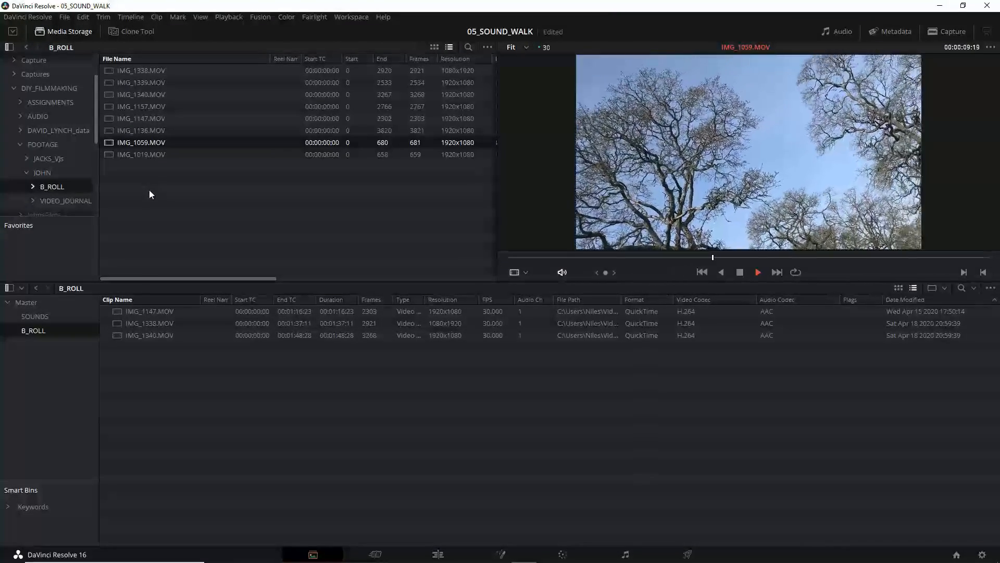
key(space)
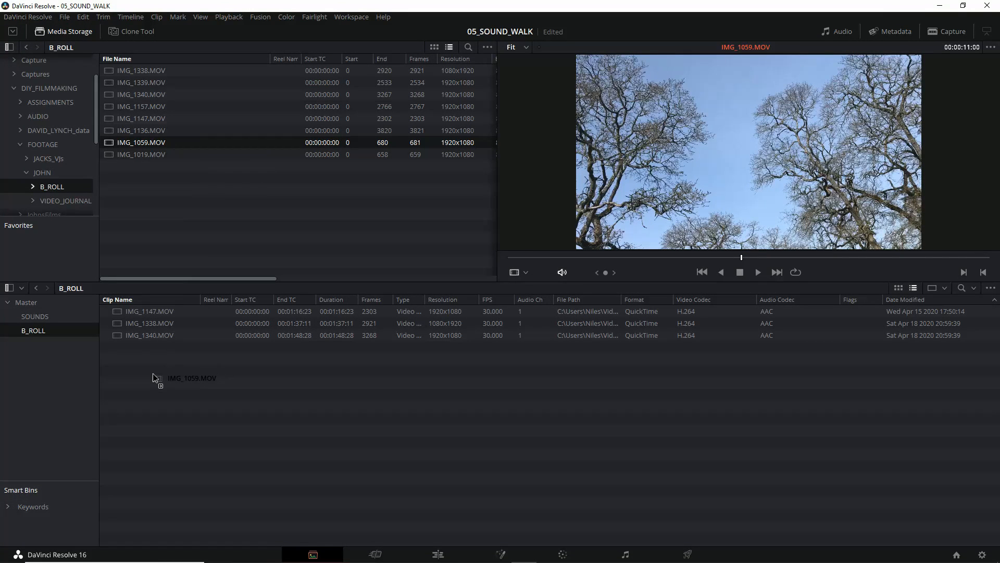
drag(152, 373, 152, 373)
Step: Check the contents of the Master, SOUNDS and B_ROLL bins and preview the B_ROLL clips one by one
click(36, 302)
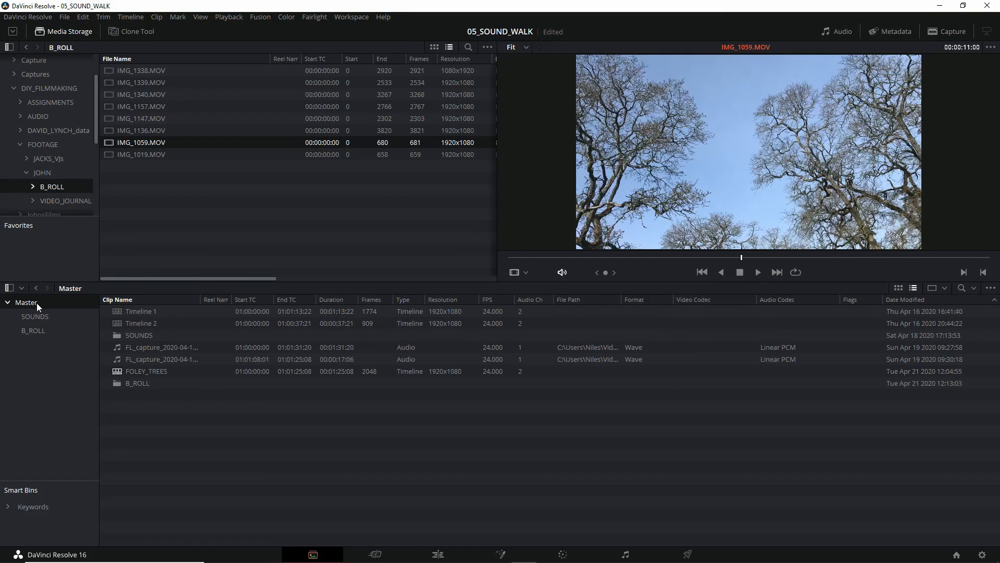
double_click(143, 337)
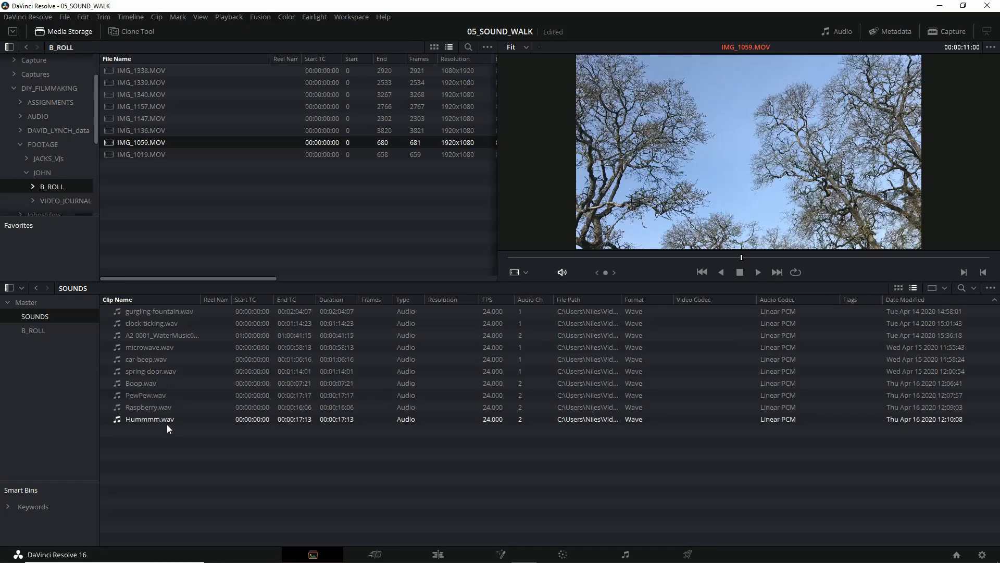
click(34, 331)
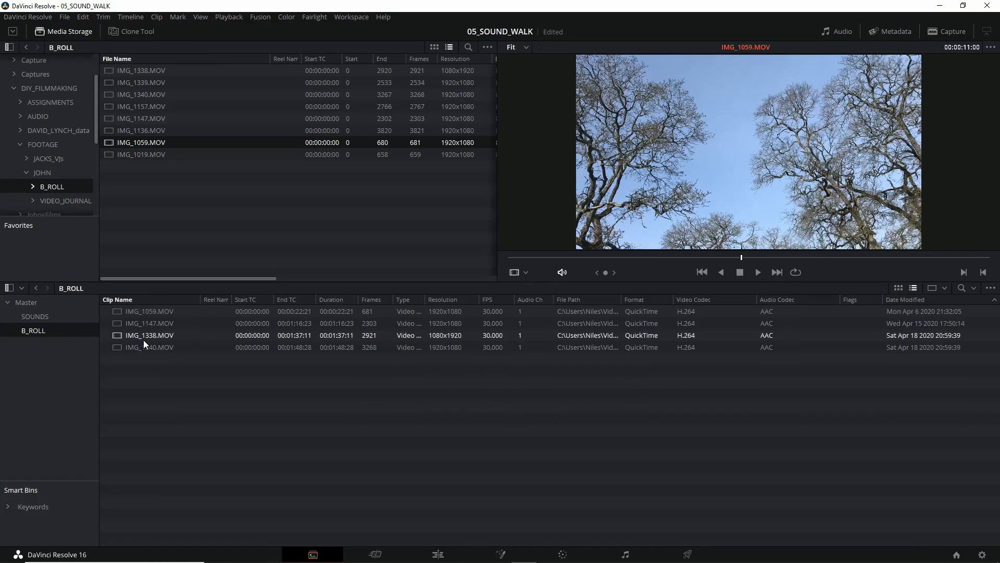
click(148, 314)
click(155, 328)
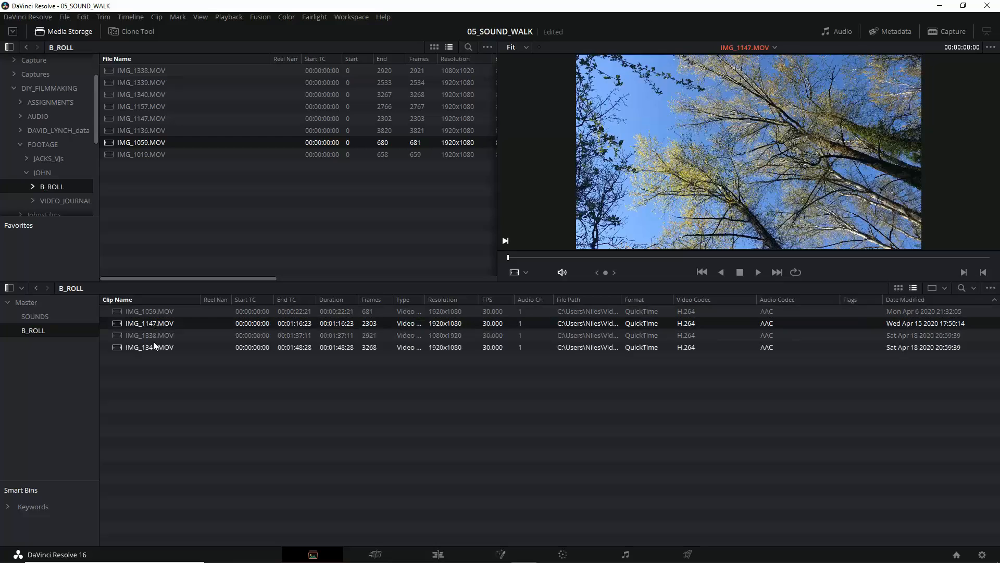
click(153, 342)
click(155, 335)
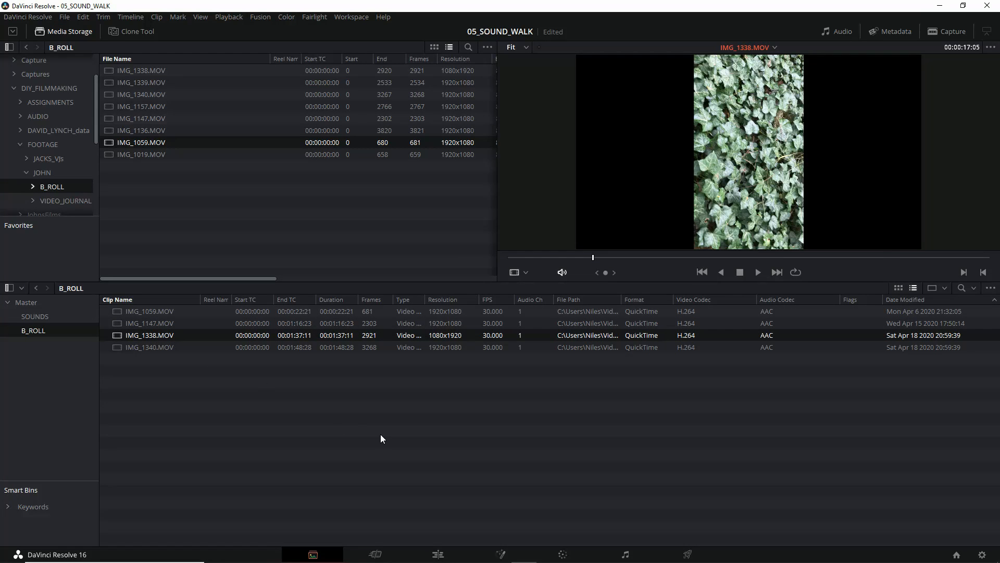
Step: Return to the Edit page with the media pool shown and open the B_ROLL bin from Master
click(438, 555)
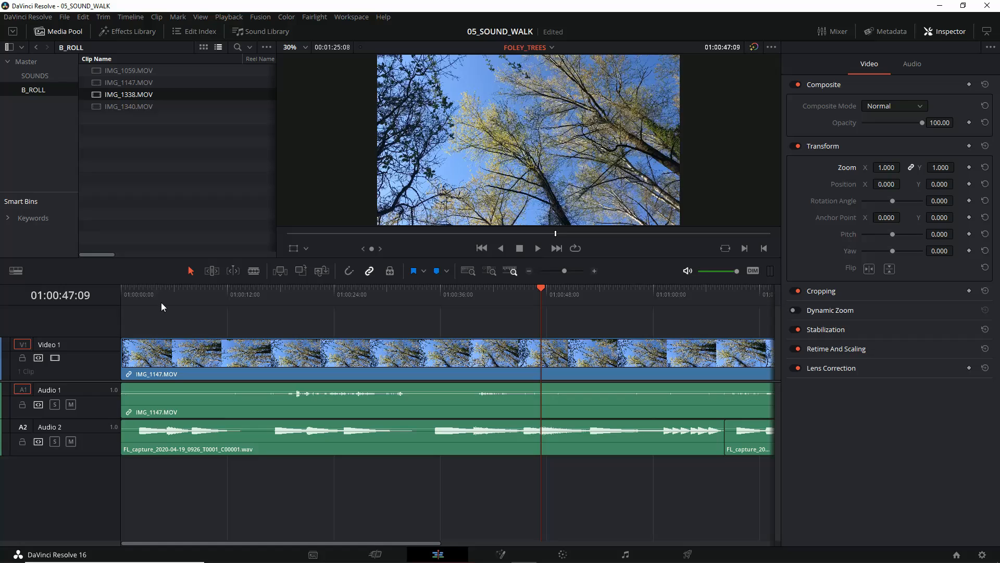
click(66, 33)
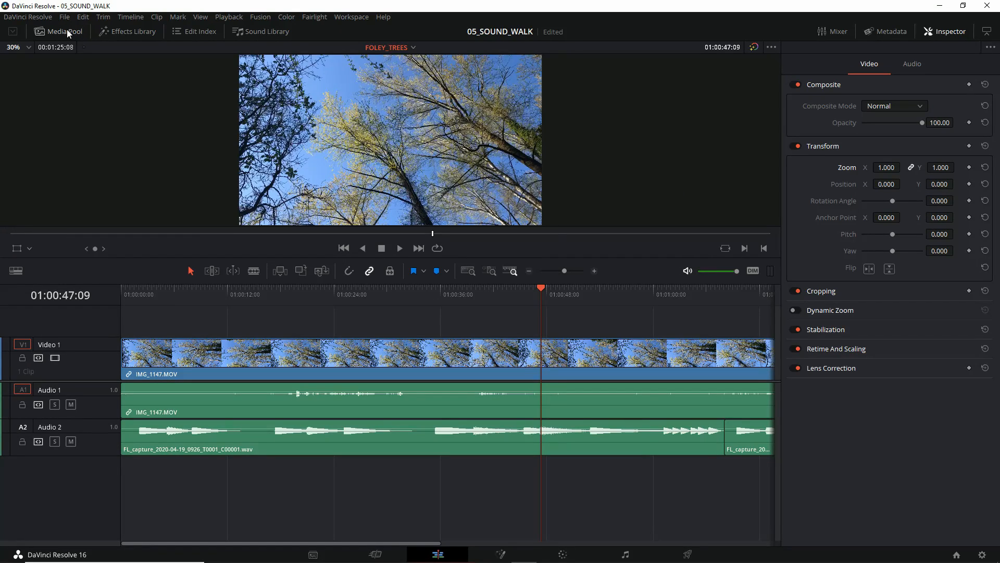
click(67, 30)
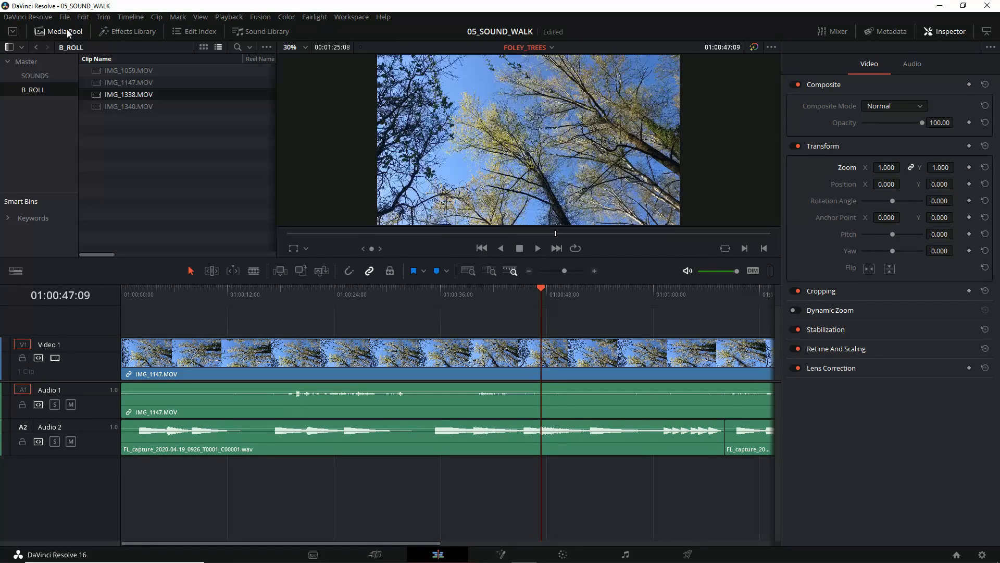
click(26, 61)
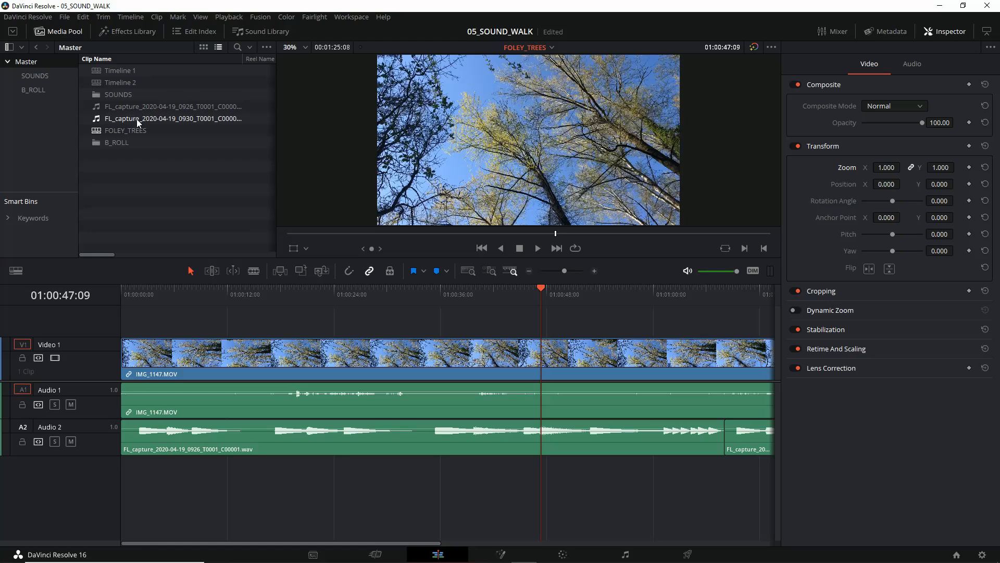
double_click(118, 143)
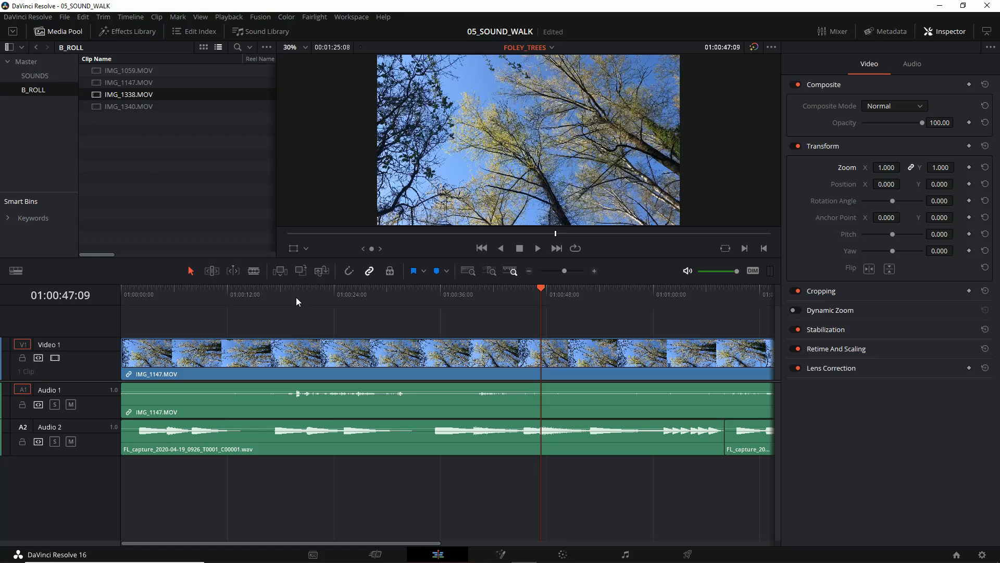
Step: Enlarge the timeline area and lower the divider between video and audio tracks to make room above Video 1
drag(304, 282, 304, 194)
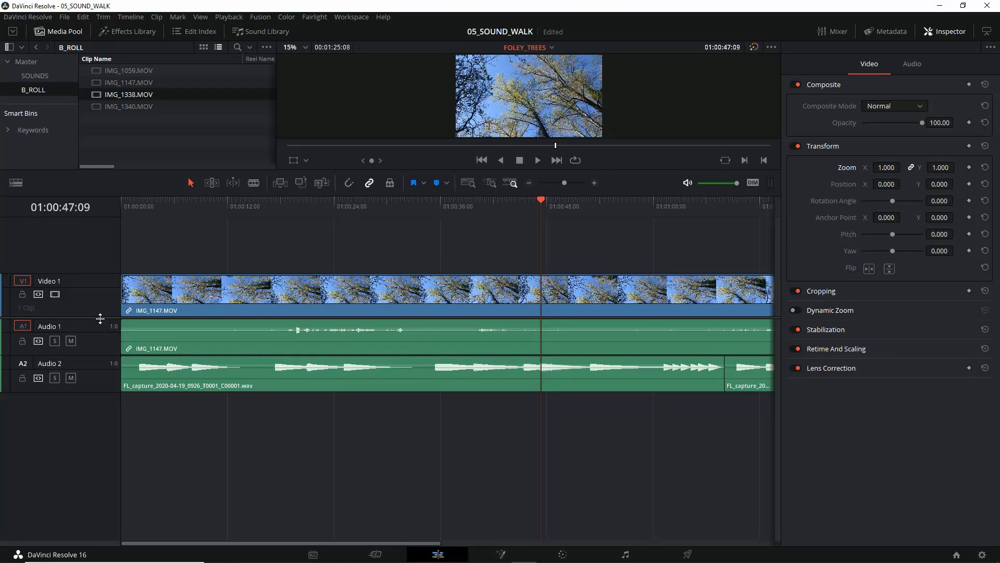
drag(100, 317, 99, 358)
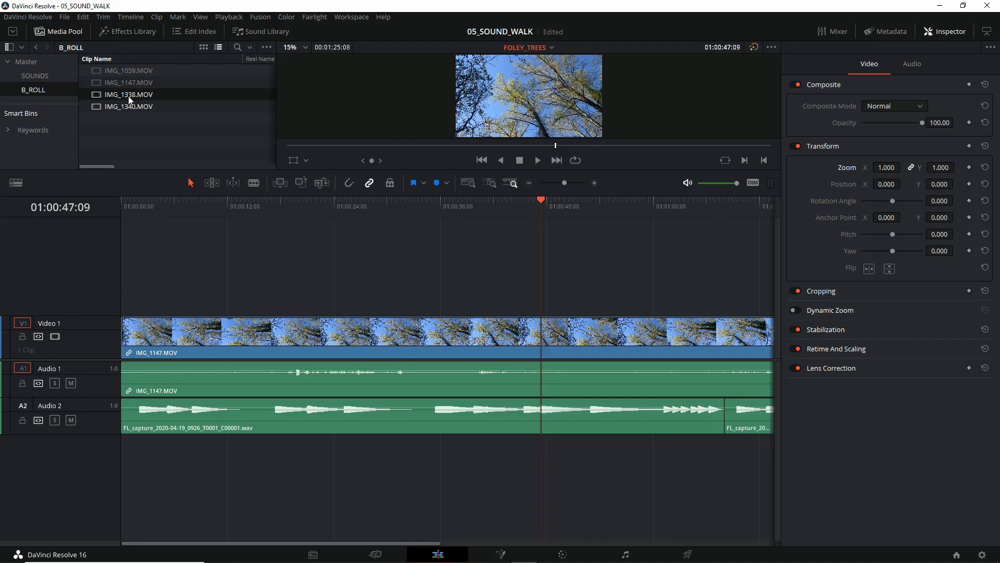
Step: Try to place IMG_1338.MOV from the B_ROLL bin on a new Video 2 track above the tree footage
click(105, 84)
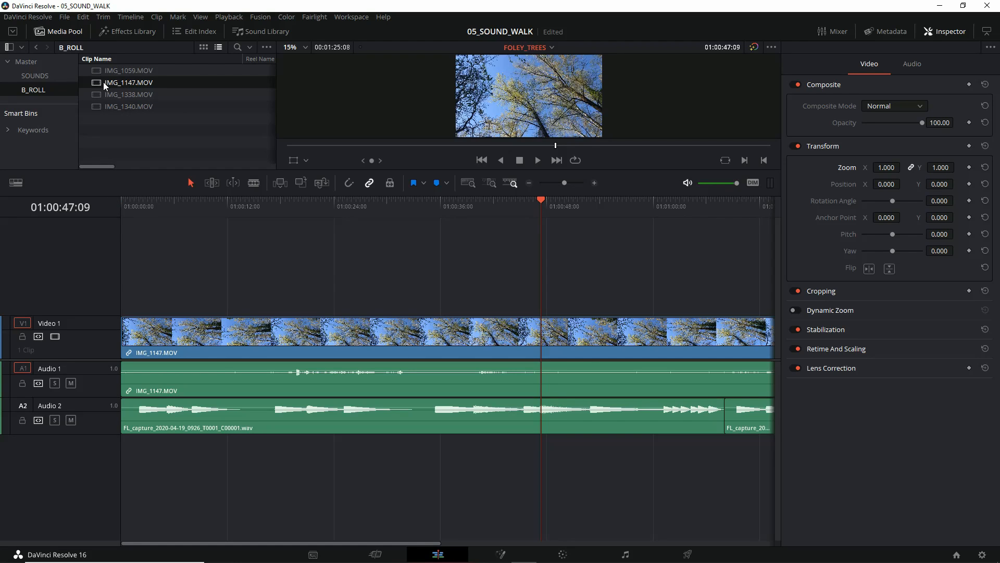
drag(95, 80, 119, 123)
click(107, 73)
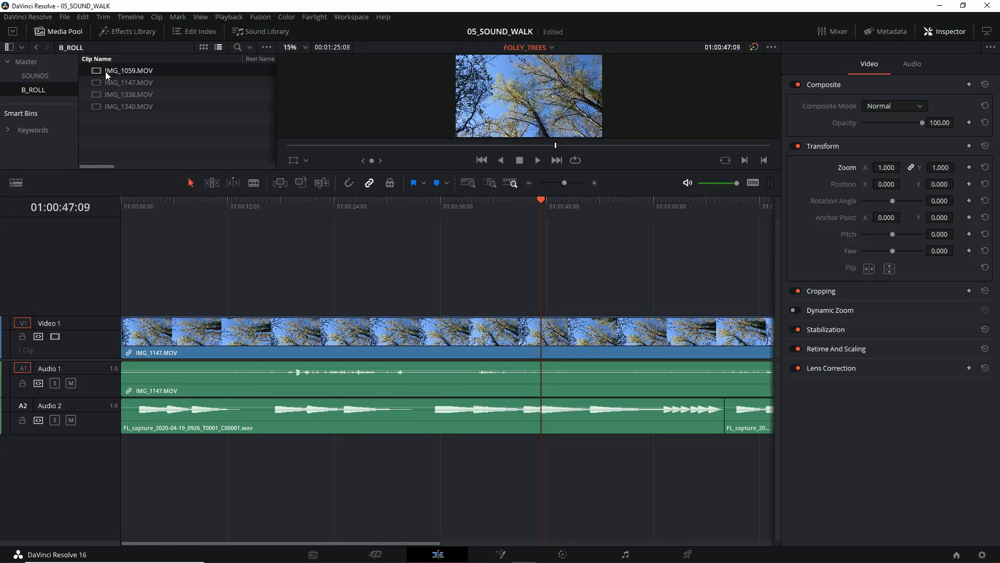
drag(210, 240, 302, 286)
click(114, 94)
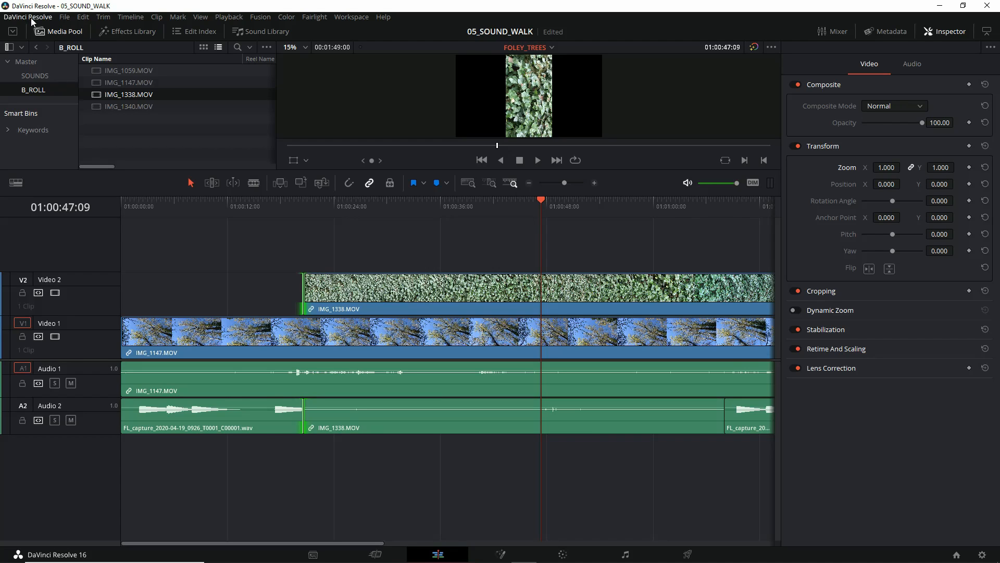
Step: Undo the placement of IMG_1338.MOV to restore the overwritten recording on Audio 2
click(83, 17)
click(93, 29)
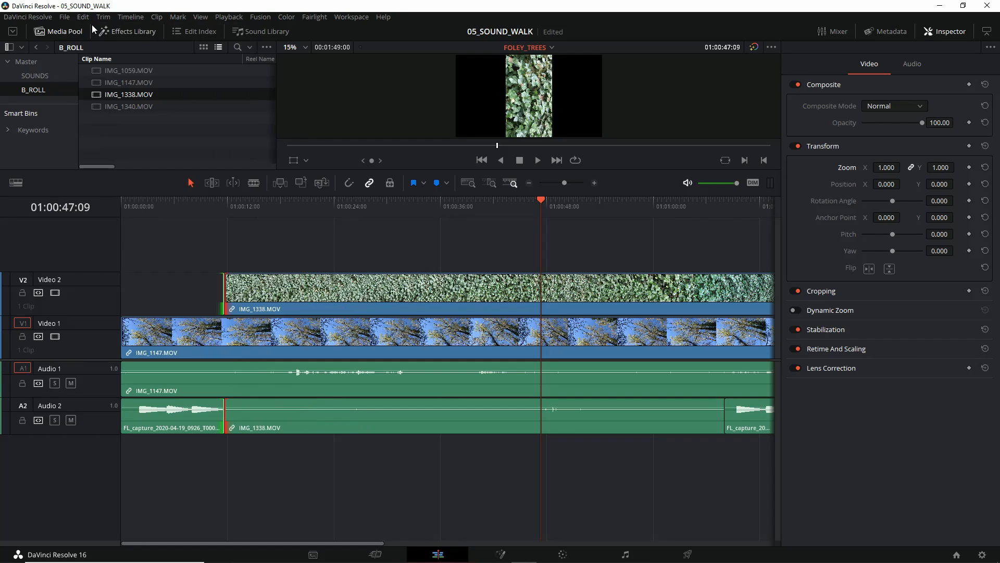
click(84, 17)
click(85, 29)
Step: Move both FL_capture audio clips from Audio 2 down to a new Audio 3 track
click(217, 416)
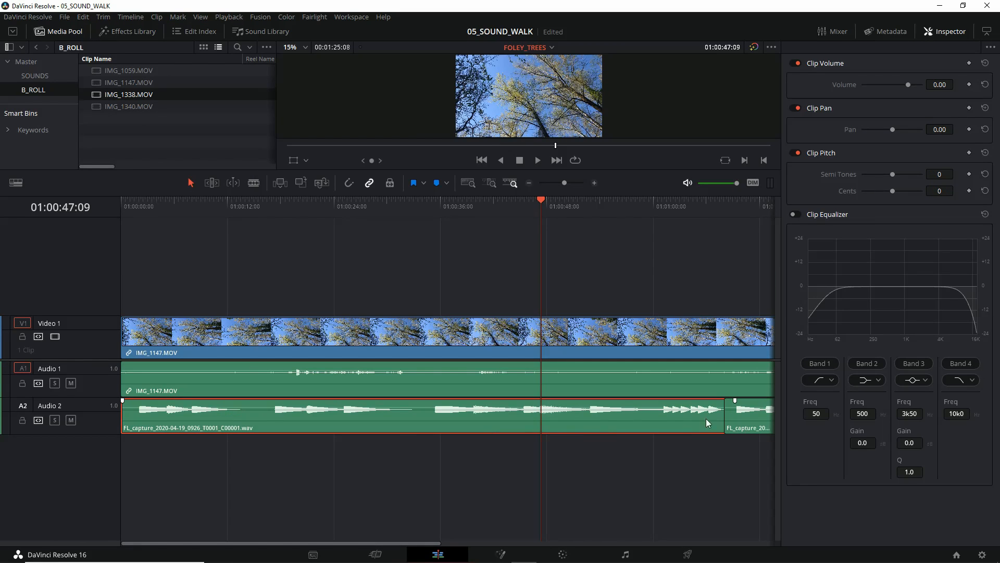
ctrl+click(745, 417)
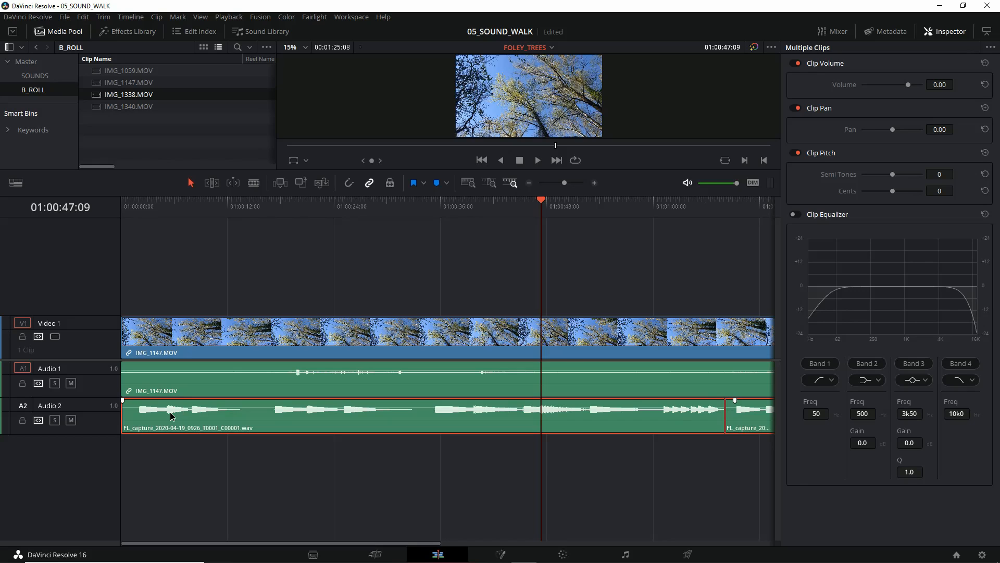
drag(171, 421, 168, 444)
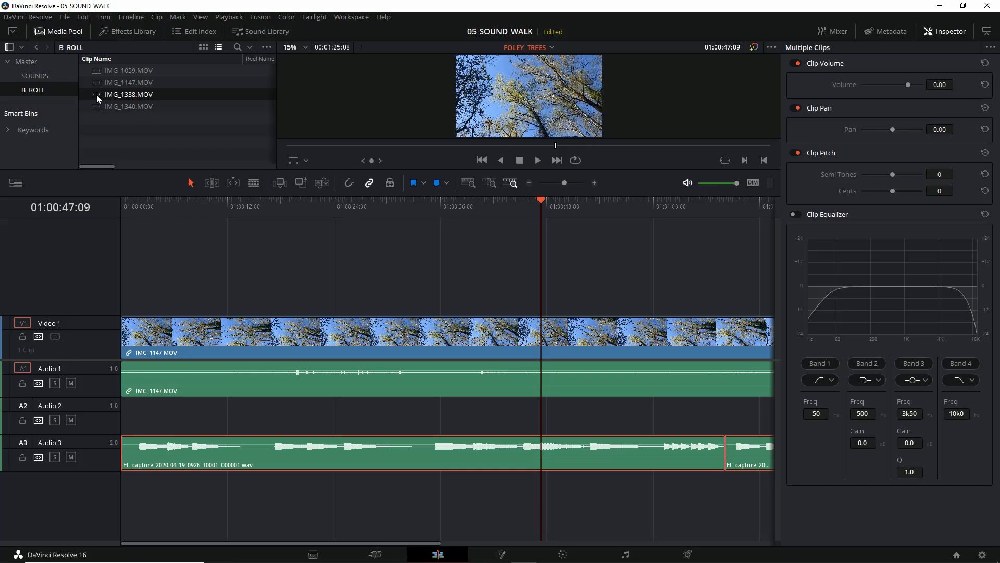
Step: Place IMG_1338.MOV at the very start of a new Video 2 track and enlarge the viewer area
drag(98, 98, 130, 295)
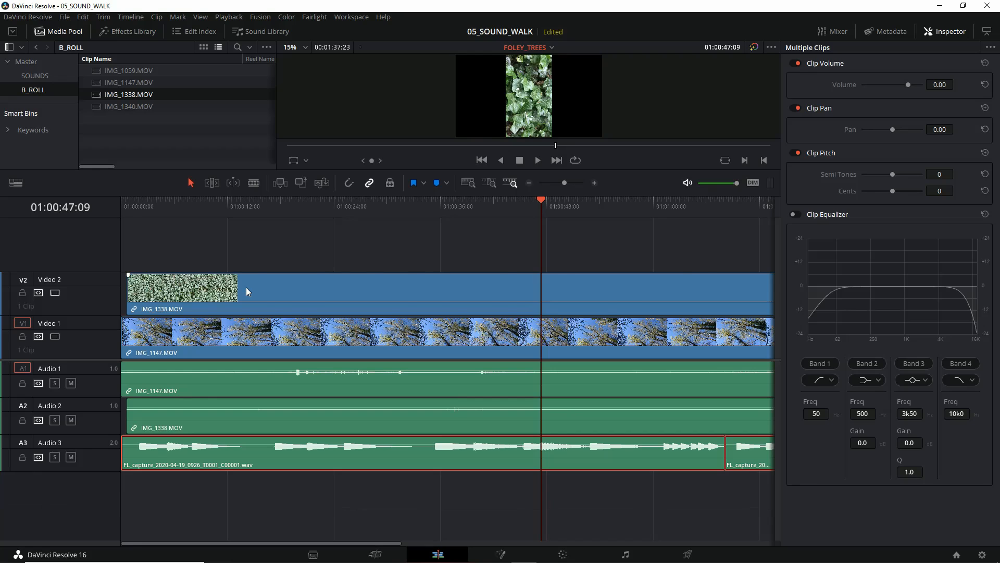
click(259, 290)
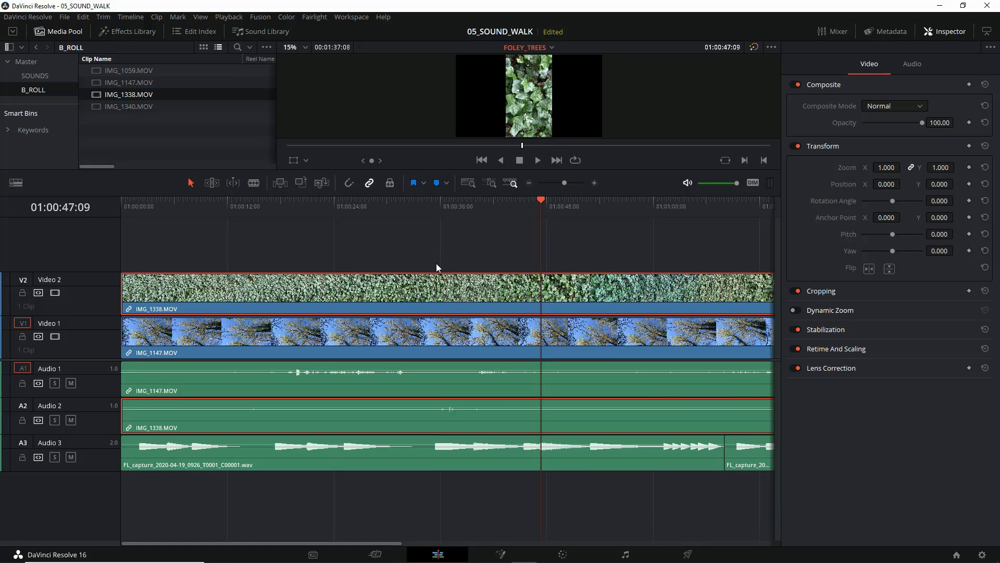
drag(485, 168, 477, 263)
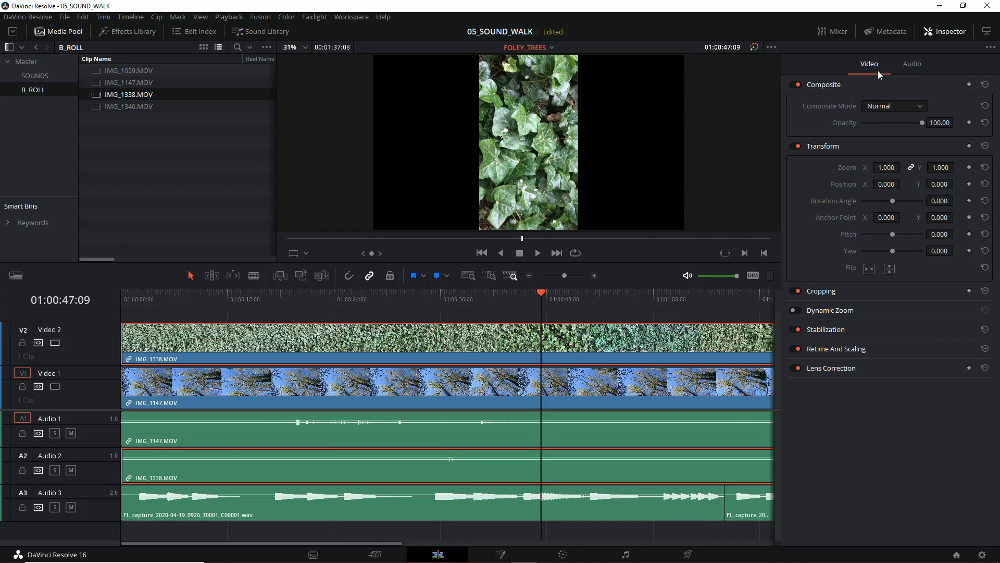
Step: Set the rotation angle of IMG_1338.MOV to 90 and its zoom to 1.780 to fill the frame
click(943, 201)
text(90)
key(Return)
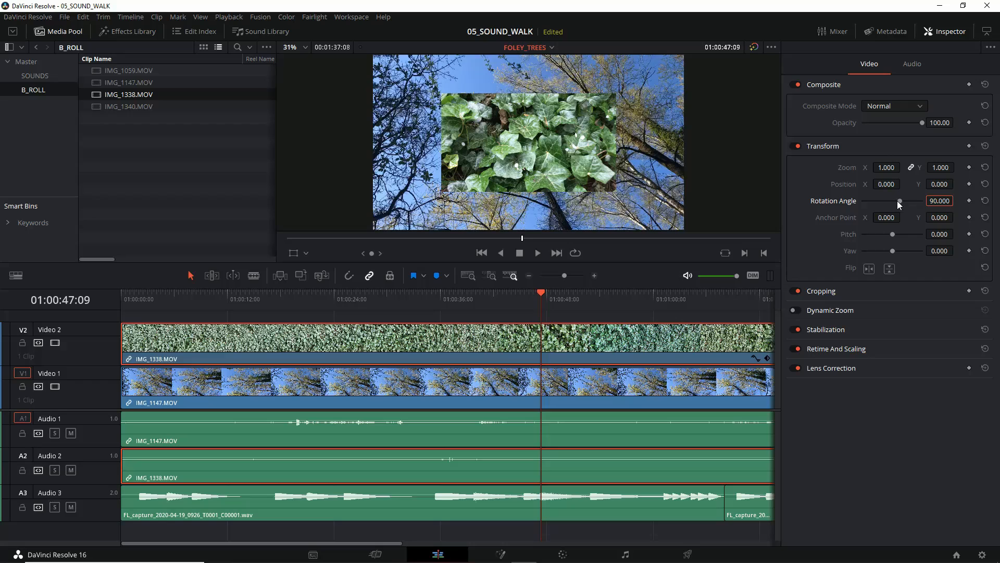
drag(884, 168, 903, 166)
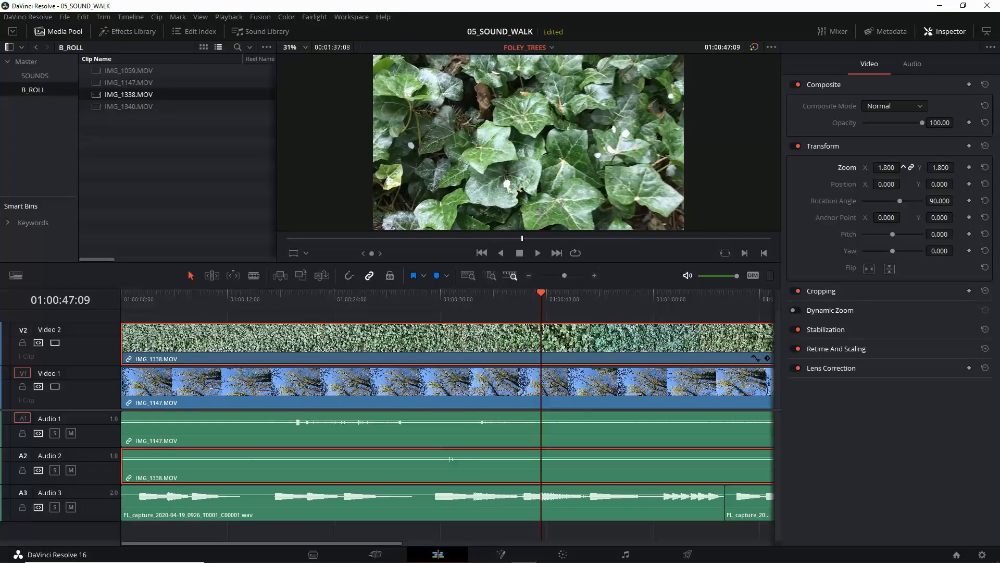
Step: Play and scrub the rotated ivy clip, enlarge the timeline area, and return the playhead to 01:00:00:00
key(space)
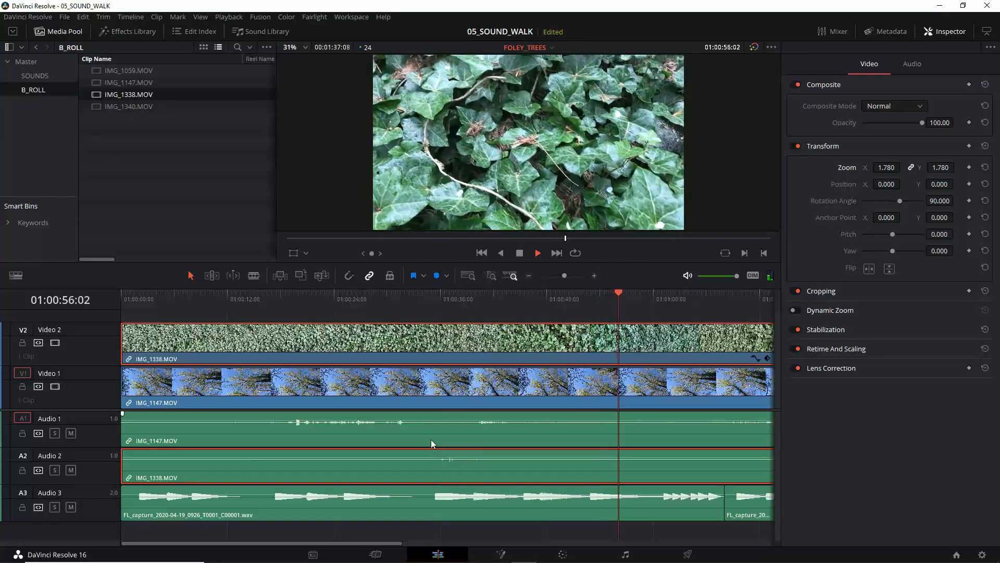
key(space)
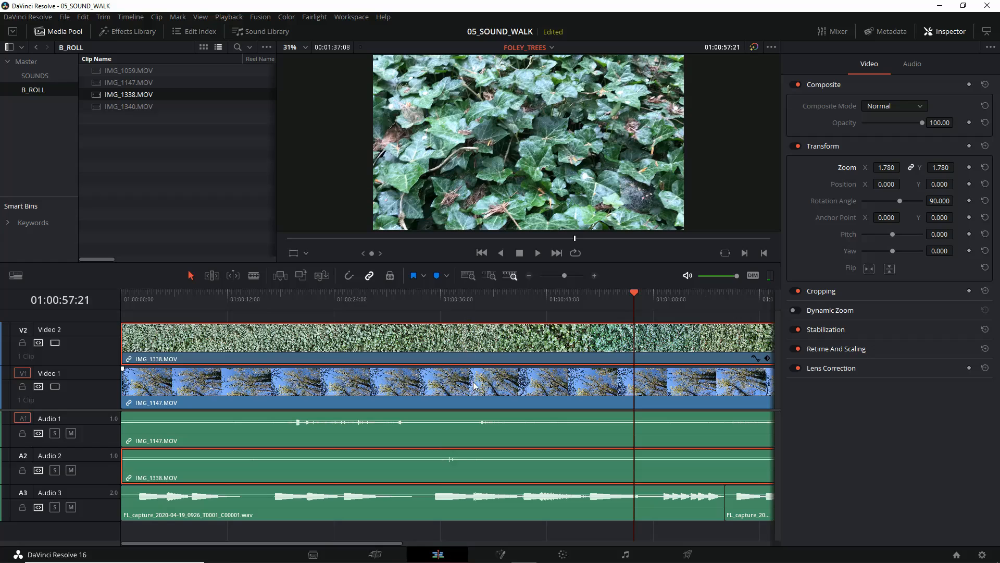
drag(636, 292, 307, 294)
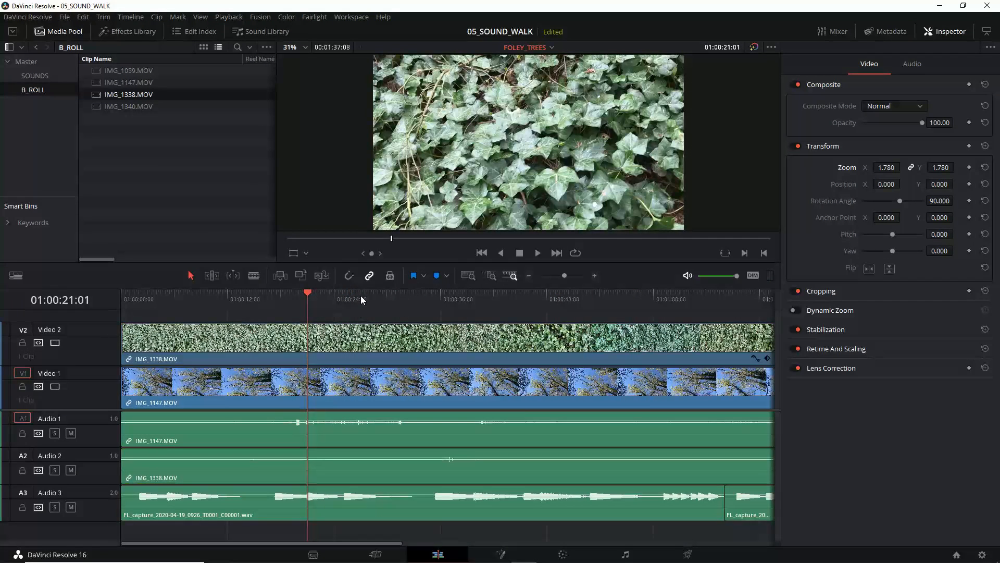
drag(371, 261, 372, 208)
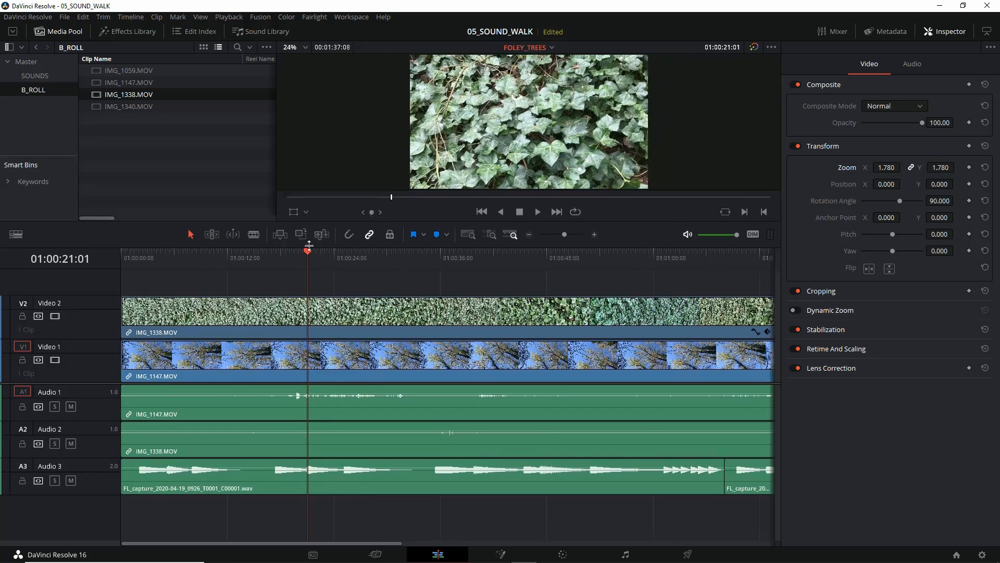
drag(308, 254, 121, 252)
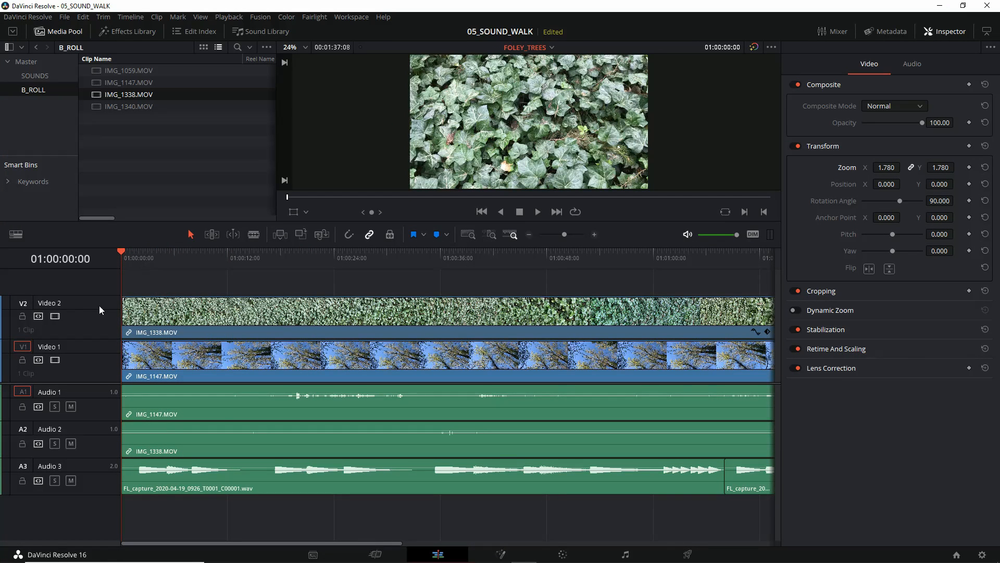
Step: Turn Video 2 off and back on to compare it with the footage below, and mute Audio 2
click(55, 316)
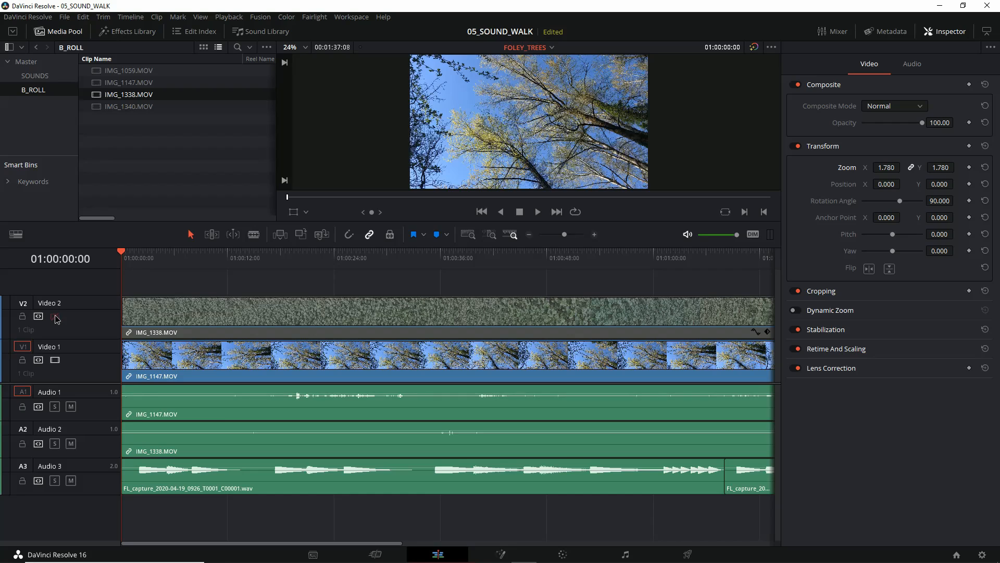
click(56, 315)
click(55, 315)
click(55, 316)
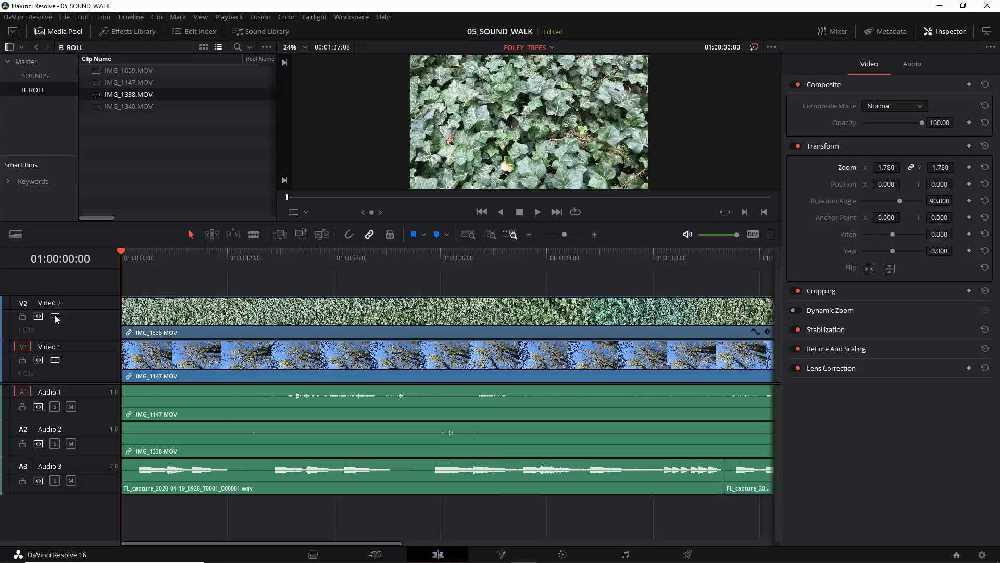
click(72, 444)
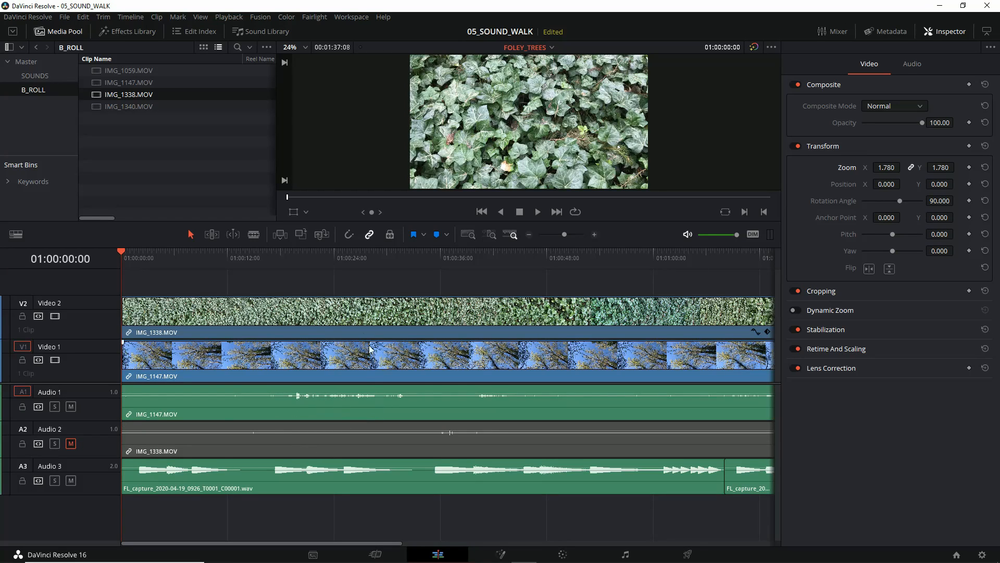
Step: Play the timeline with Video 2 disabled, stop at 01:00:14:13, and re-enable Video 2
click(55, 316)
click(55, 317)
click(54, 316)
key(space)
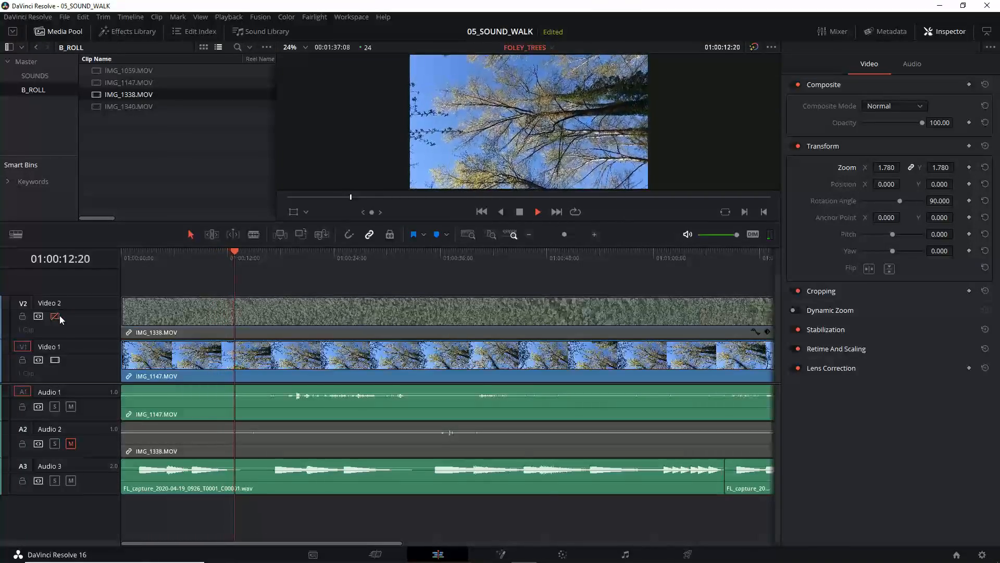
key(space)
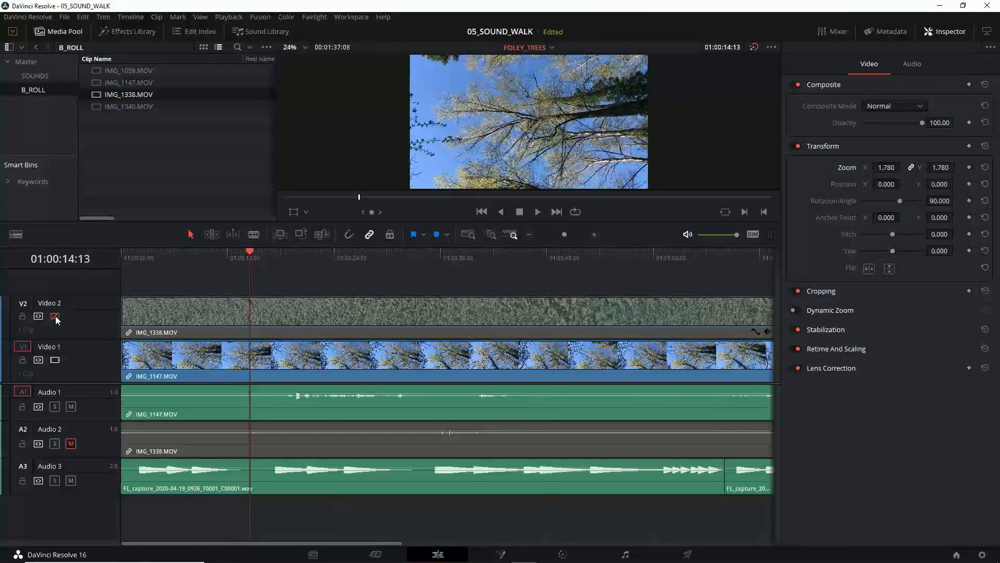
click(55, 315)
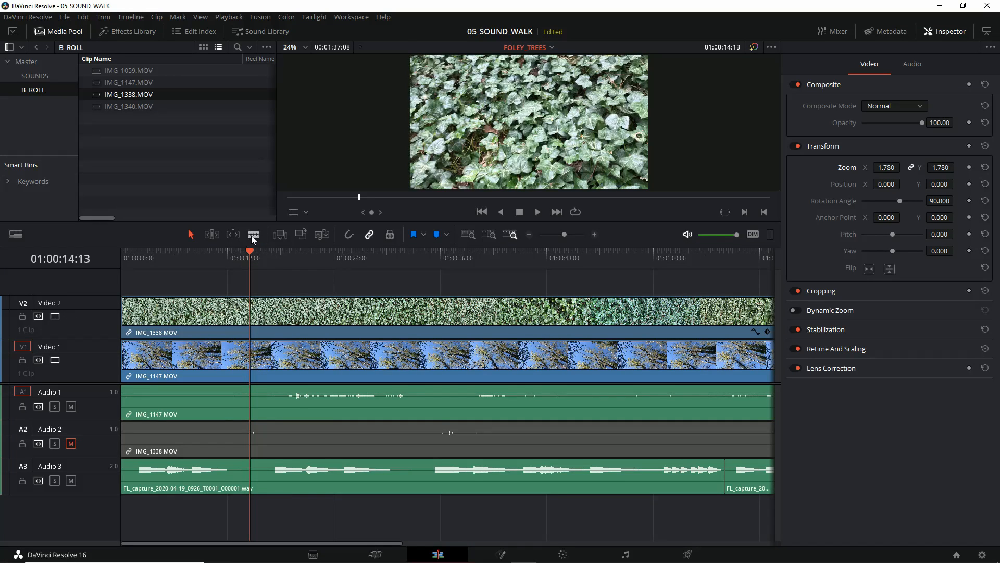
Step: Try splitting IMG_1338.MOV on Video 2 at the playhead, 01:00:14:13, and undo the split
click(263, 319)
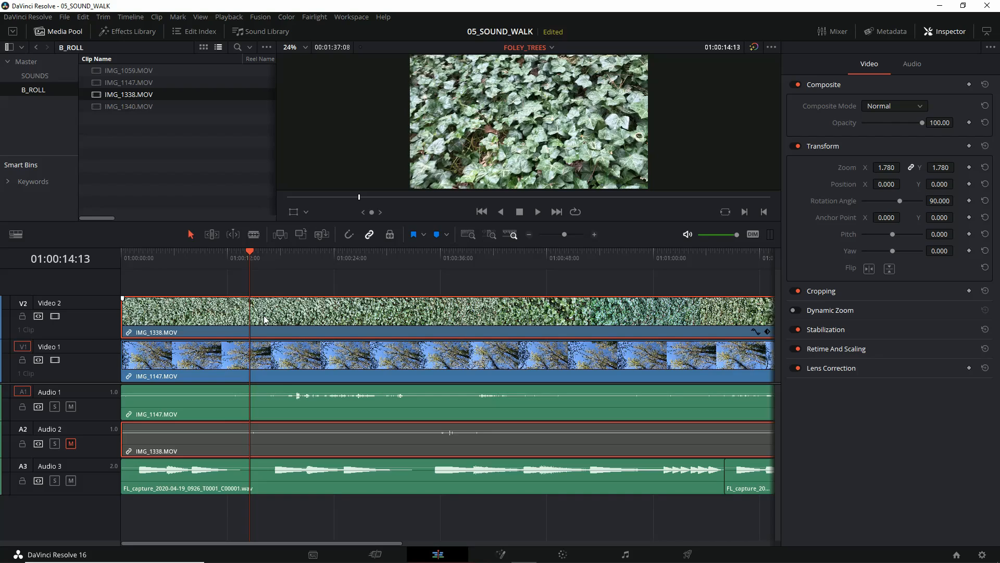
key(ctrl+b)
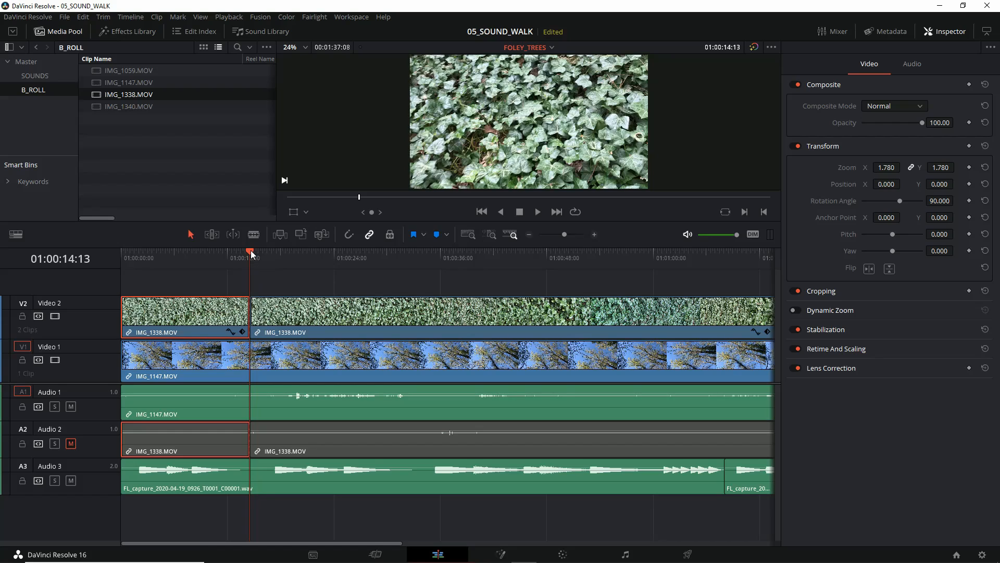
key(ctrl+z)
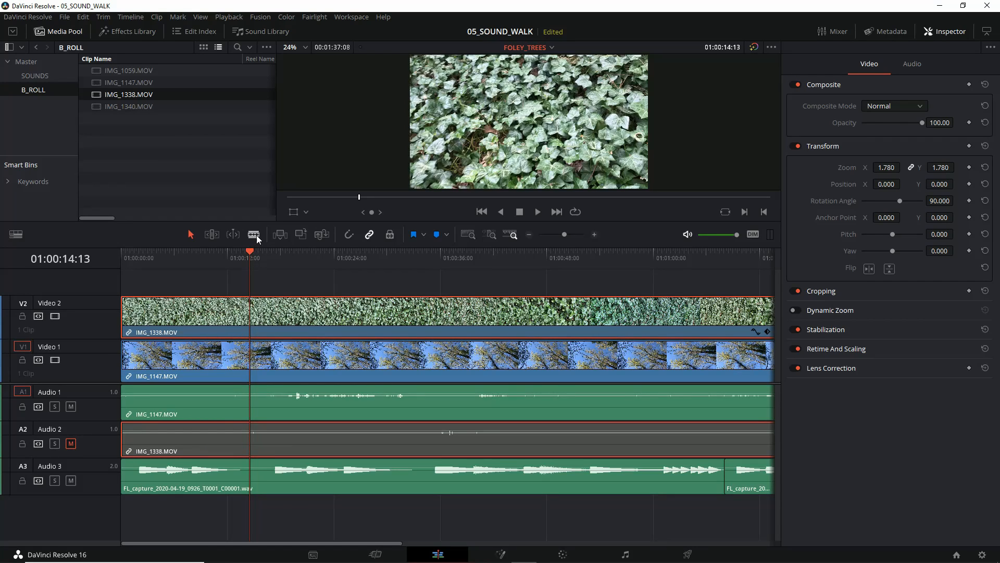
Step: Try cutting IMG_1338.MOV with the Blade tool at 01:00:14:13, undo the cut, and return to Selection mode
click(253, 235)
click(255, 311)
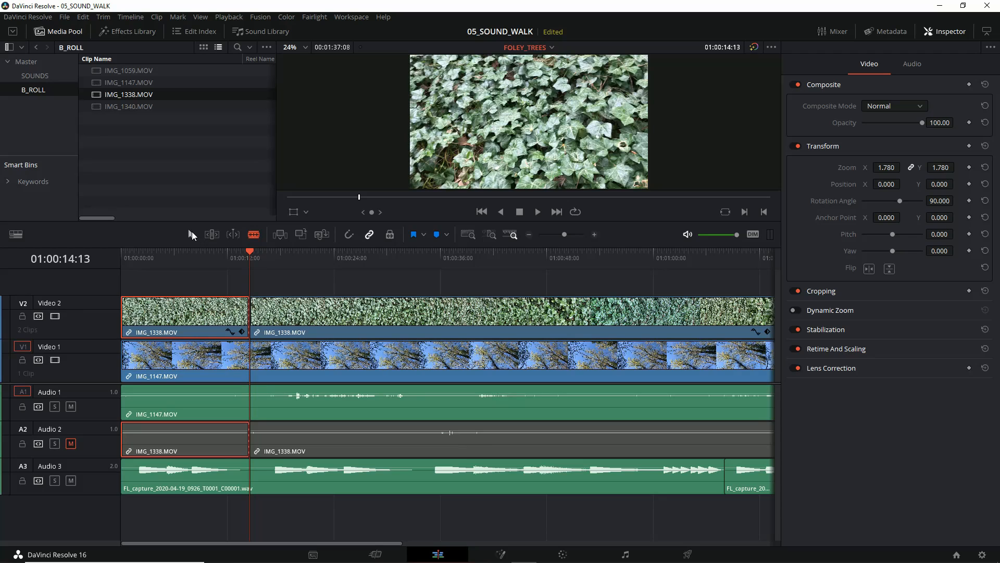
key(ctrl+z)
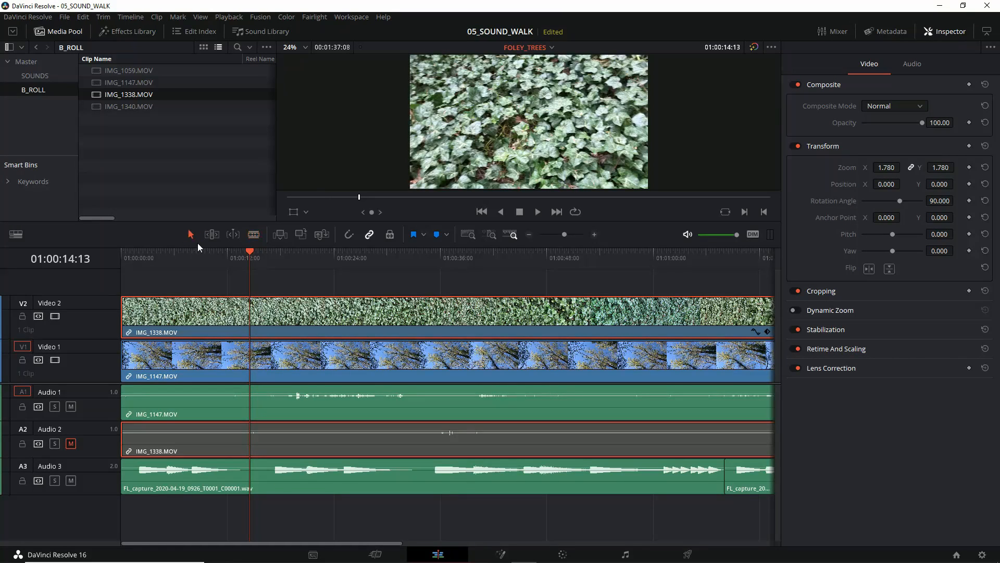
click(191, 234)
Step: Unlink the video and audio of IMG_1338.MOV on Video 2 and Audio 2
click(261, 439)
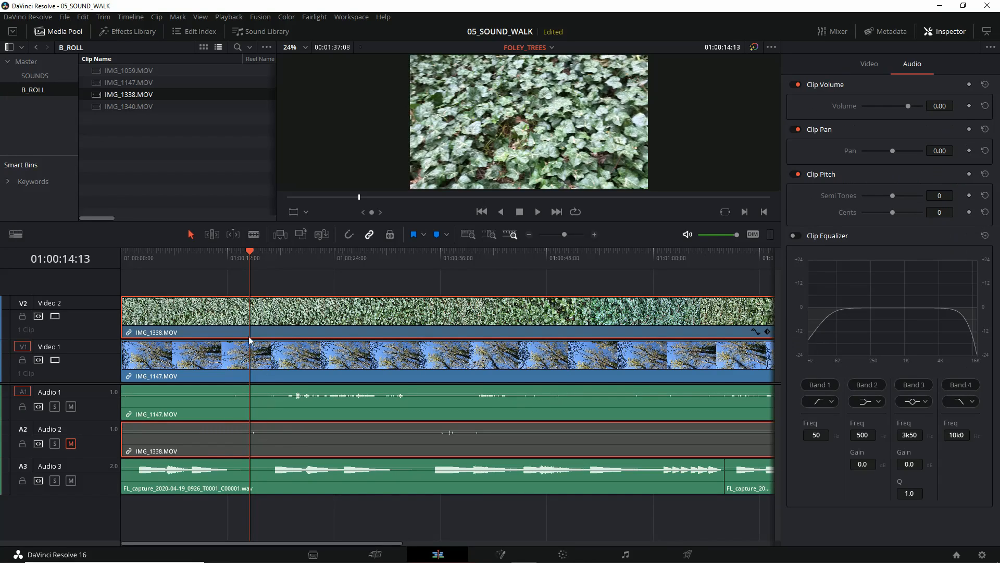
click(256, 314)
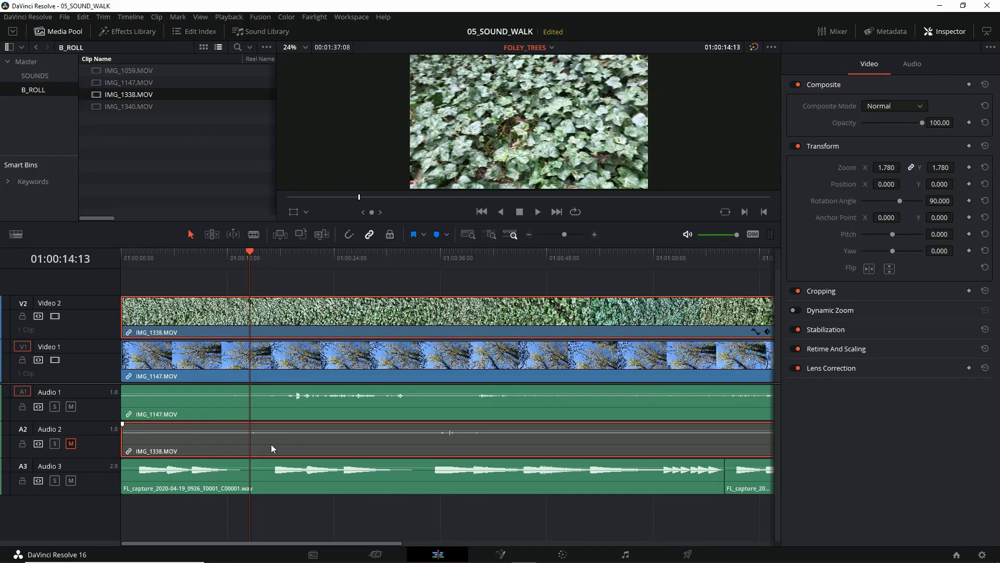
click(271, 444)
click(261, 315)
right_click(269, 318)
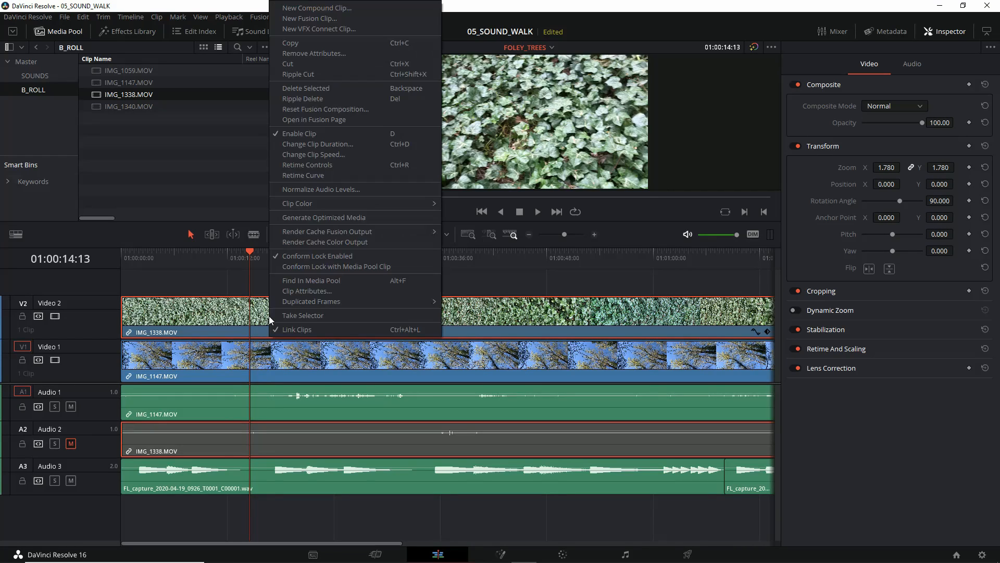
click(326, 330)
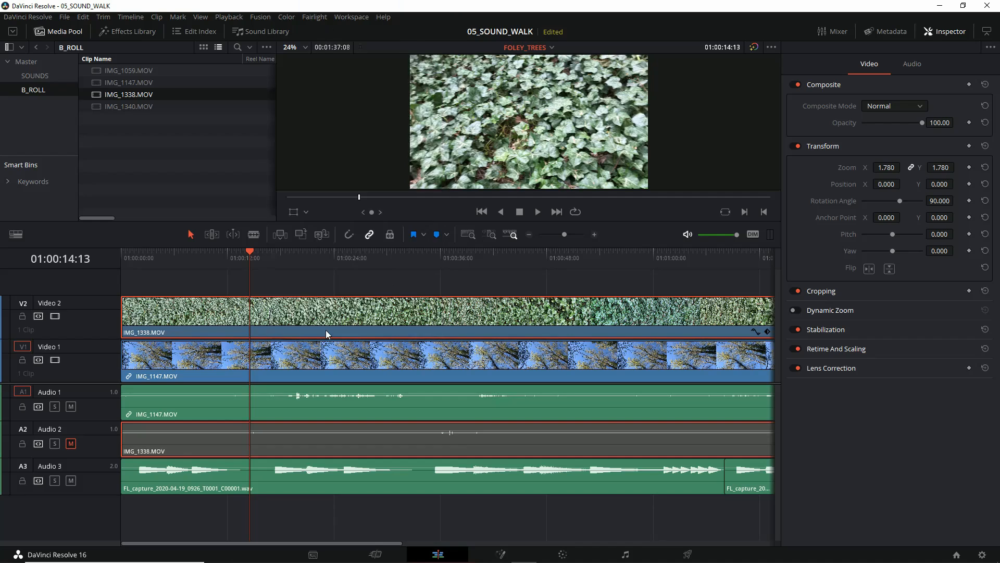
Step: Delete the unlinked IMG_1338.MOV audio from Audio 2, keeping its video on Video 2
click(279, 439)
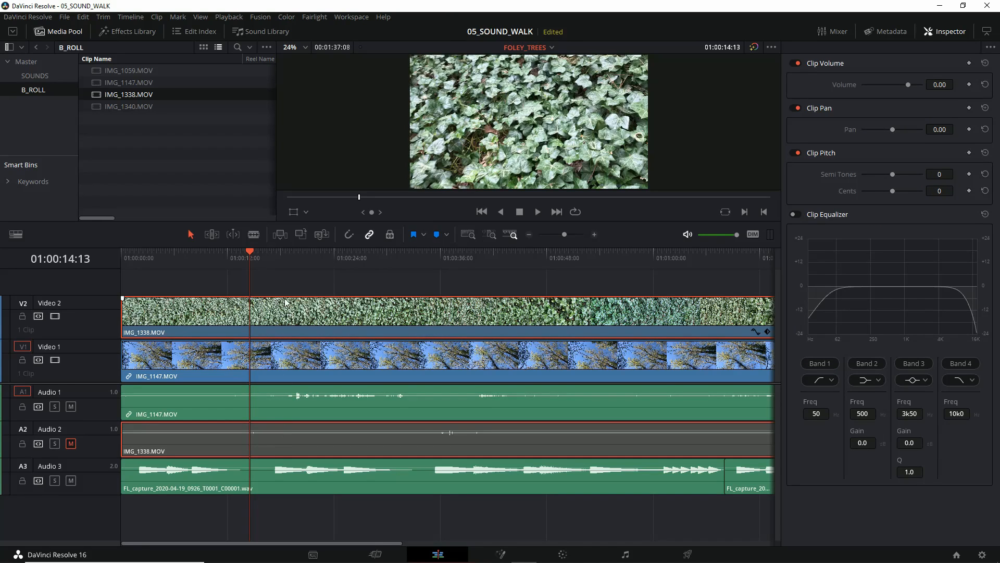
click(290, 281)
click(282, 439)
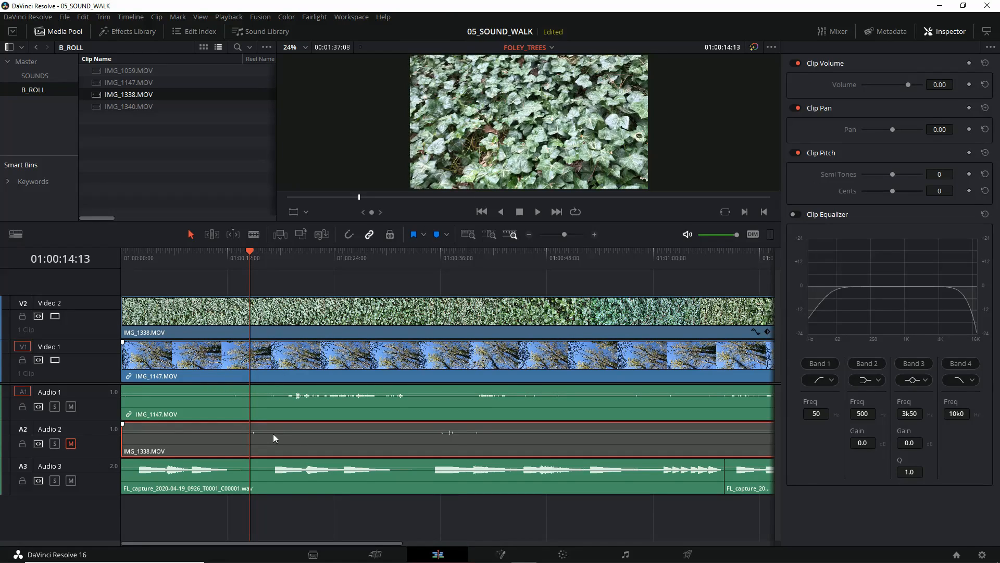
drag(273, 434, 256, 445)
key(Delete)
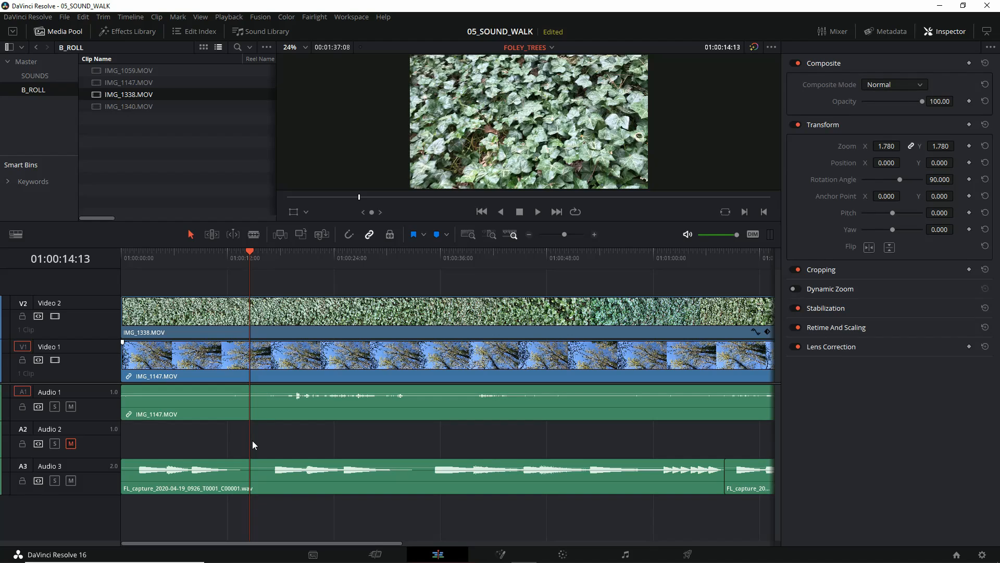
Step: Restore and again delete the IMG_1338.MOV audio on Audio 2, trying the deletion once with the video still linked
key(ctrl+z)
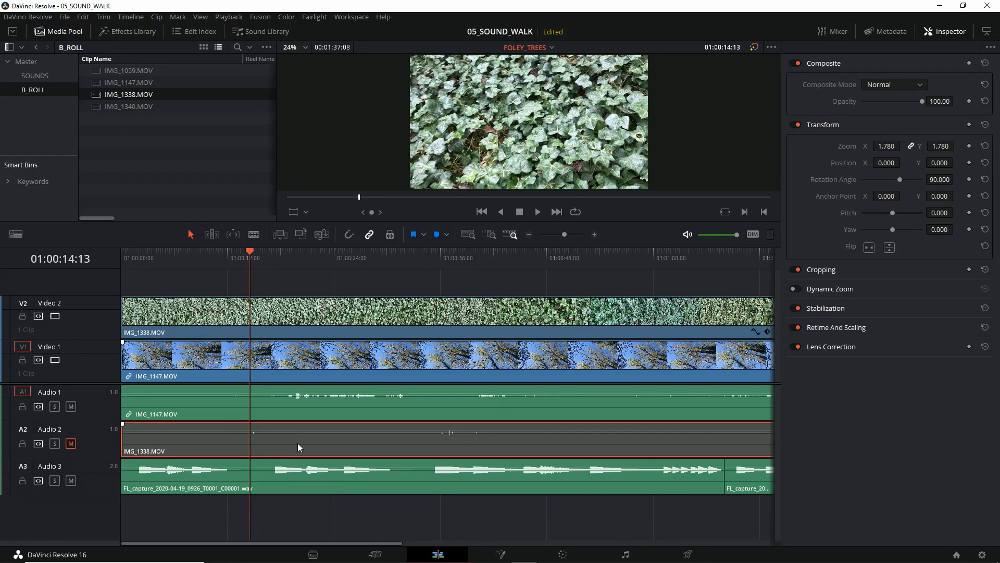
key(Delete)
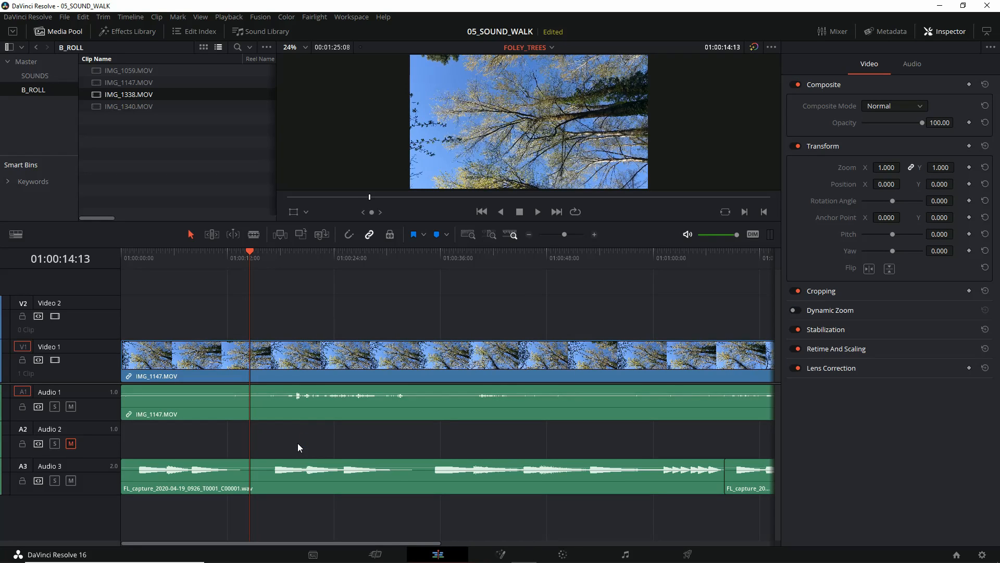
key(ctrl+z)
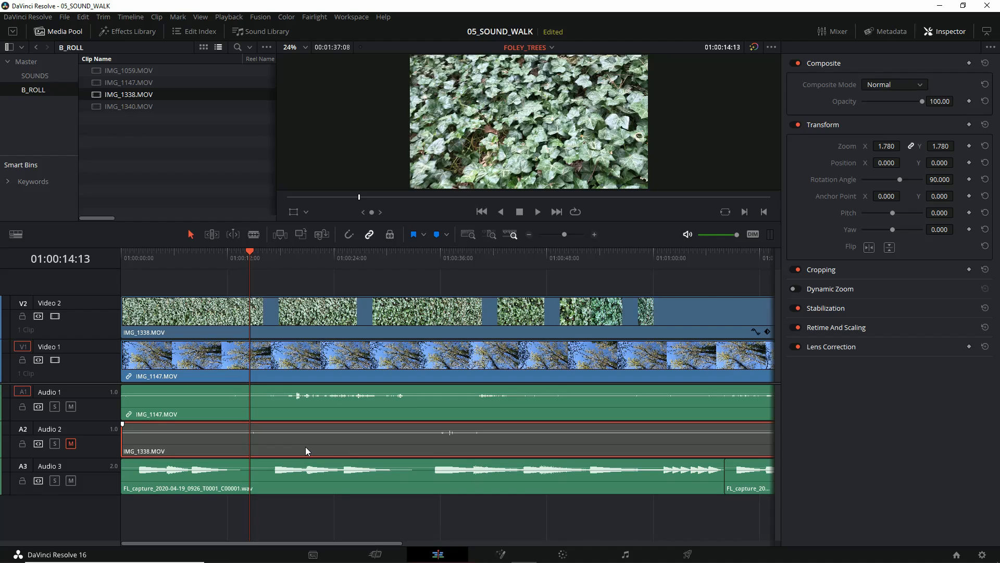
key(Delete)
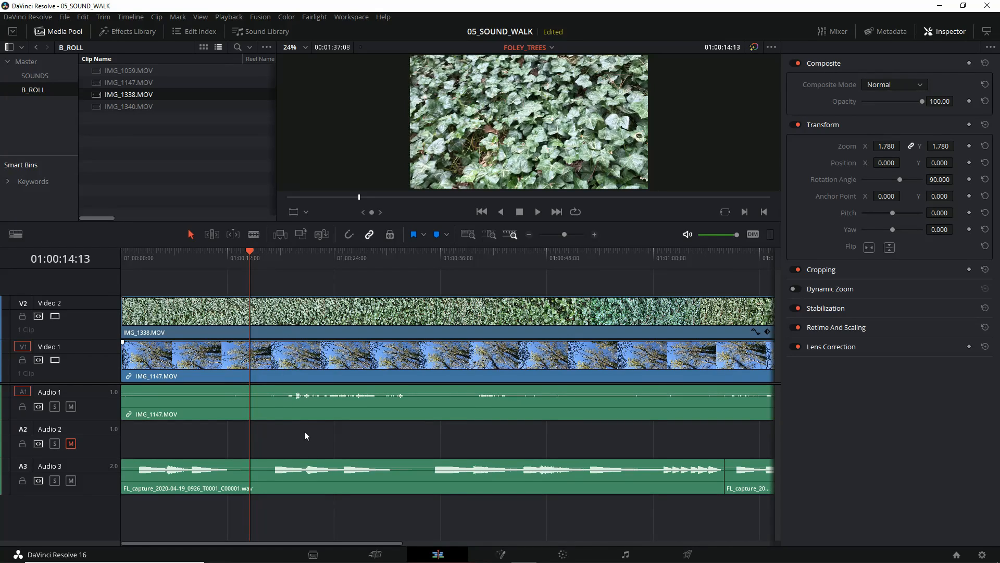
Step: Move both FL_capture audio clips from Audio 3 to Audio 2 and unmute Audio 2
drag(749, 525, 669, 475)
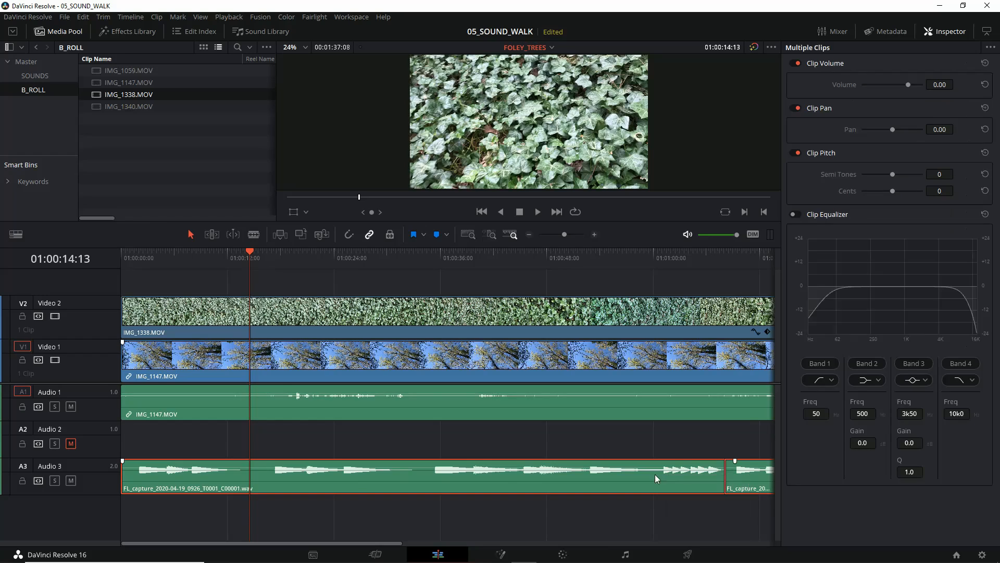
drag(341, 485, 329, 451)
click(327, 477)
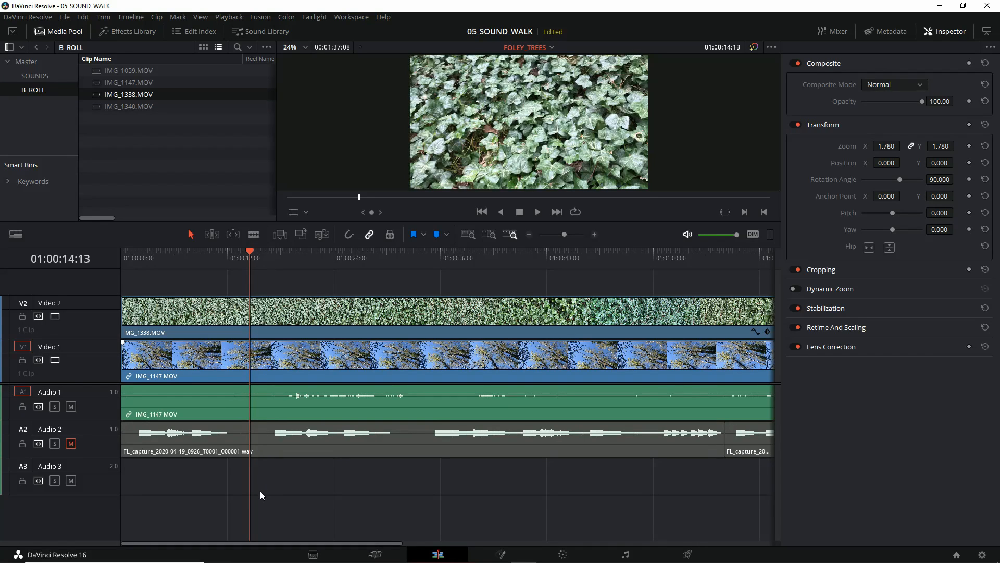
click(73, 445)
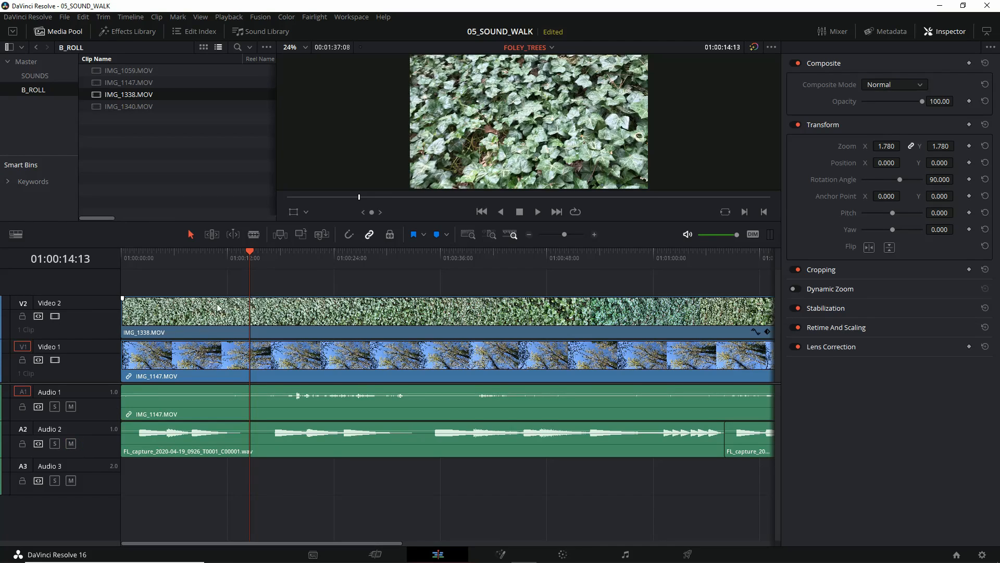
Step: Cut IMG_1338.MOV on Video 2 with the Blade tool at 01:00:14:13 and 01:00:24:17, and return to Selection mode
click(265, 317)
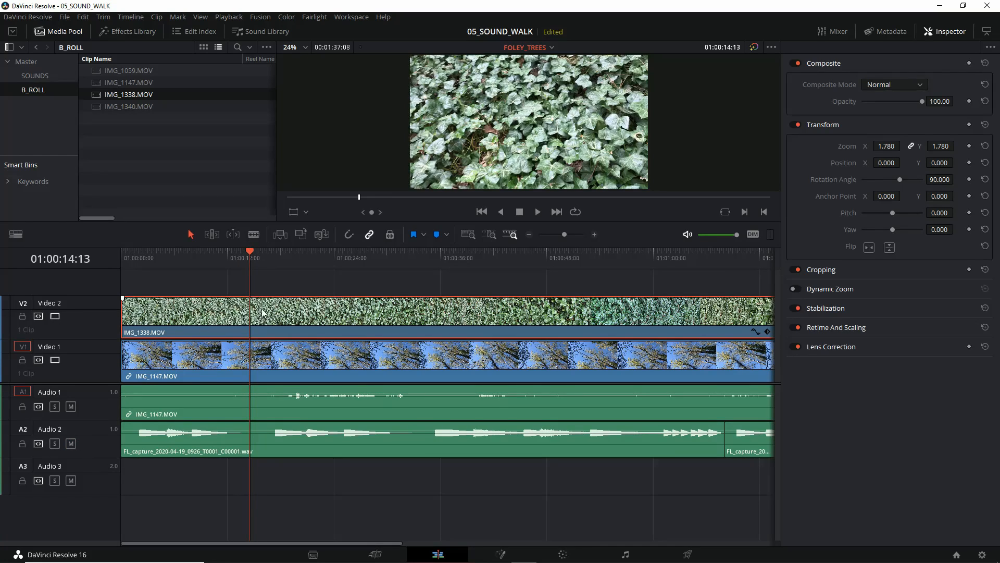
click(253, 234)
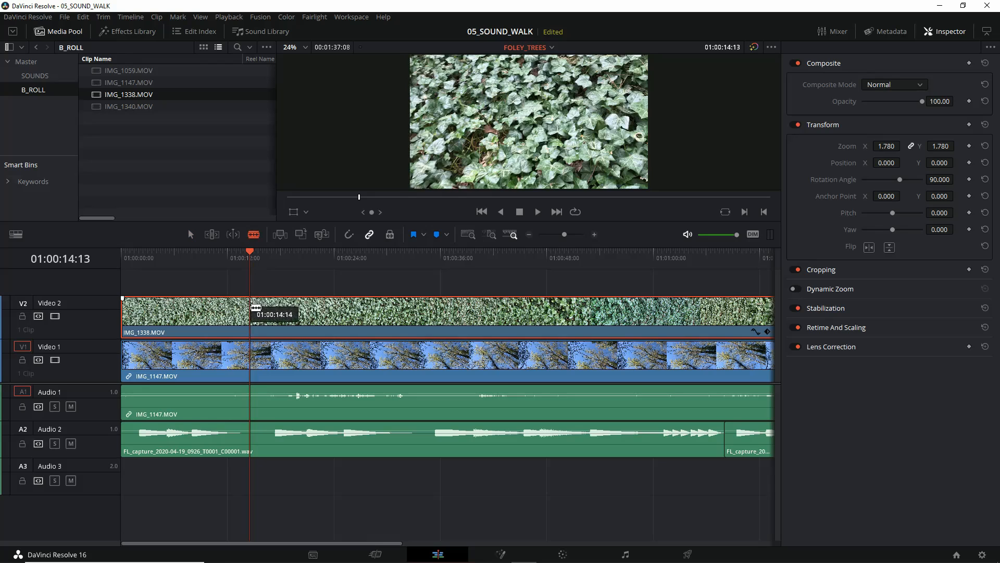
click(251, 312)
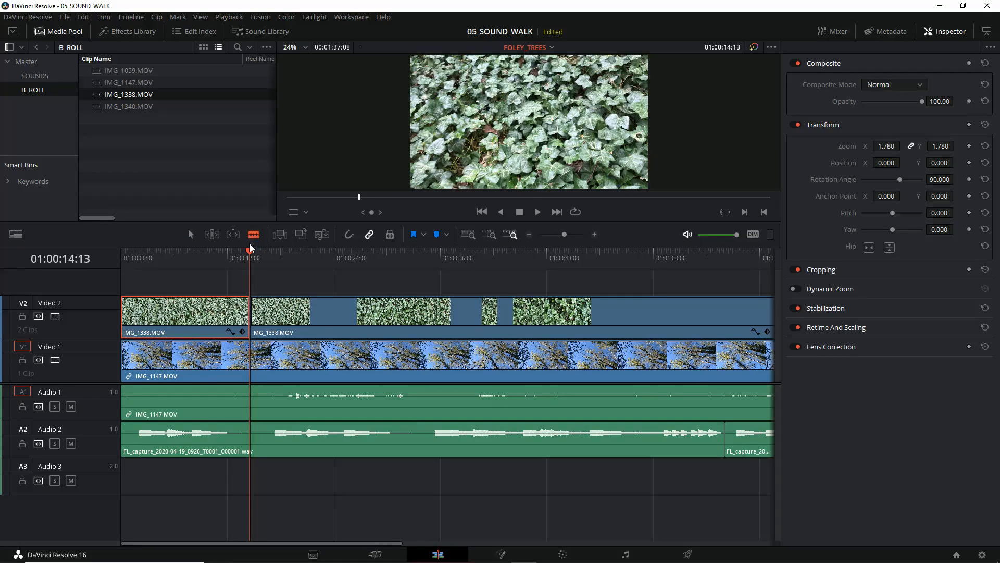
key(space)
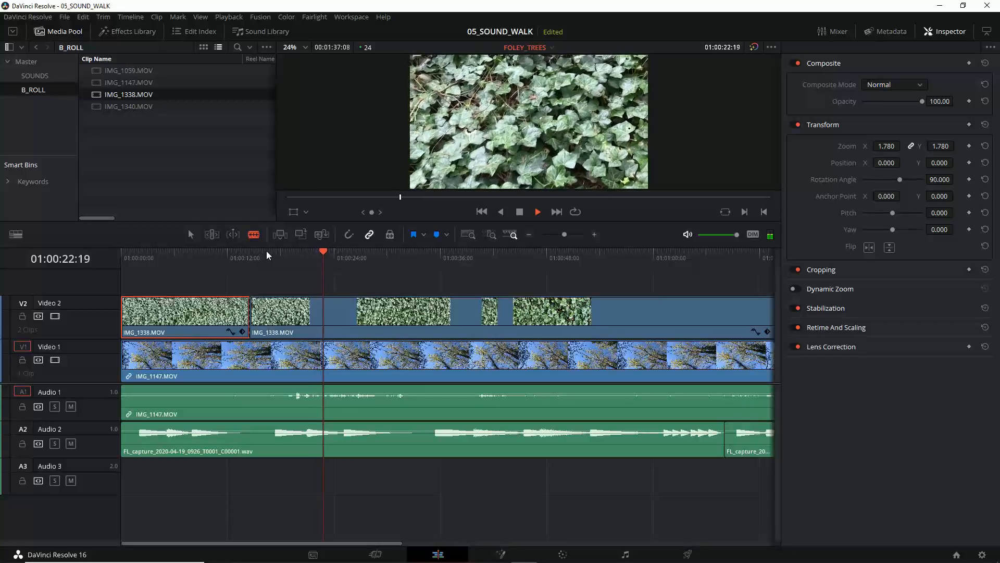
key(space)
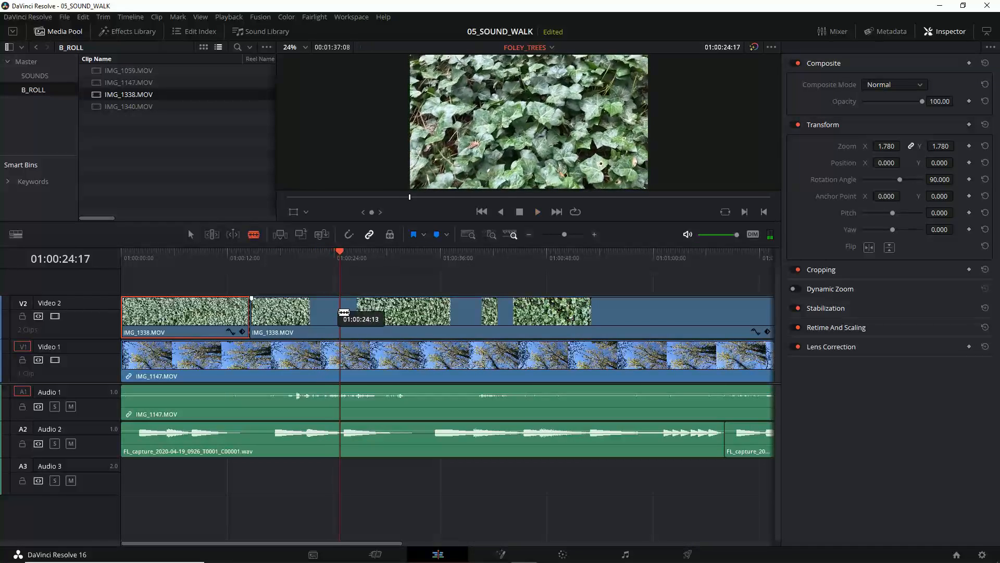
click(344, 311)
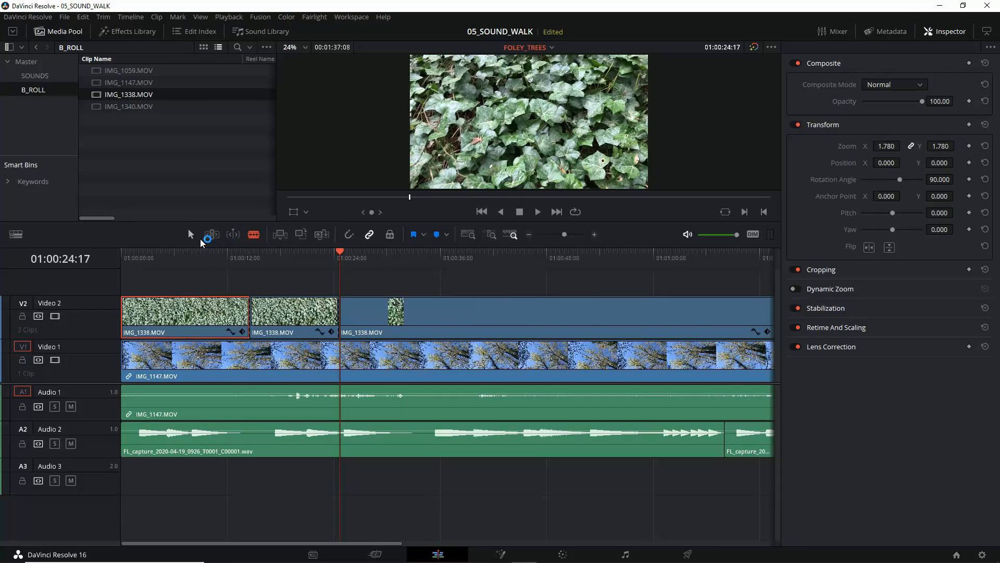
click(191, 235)
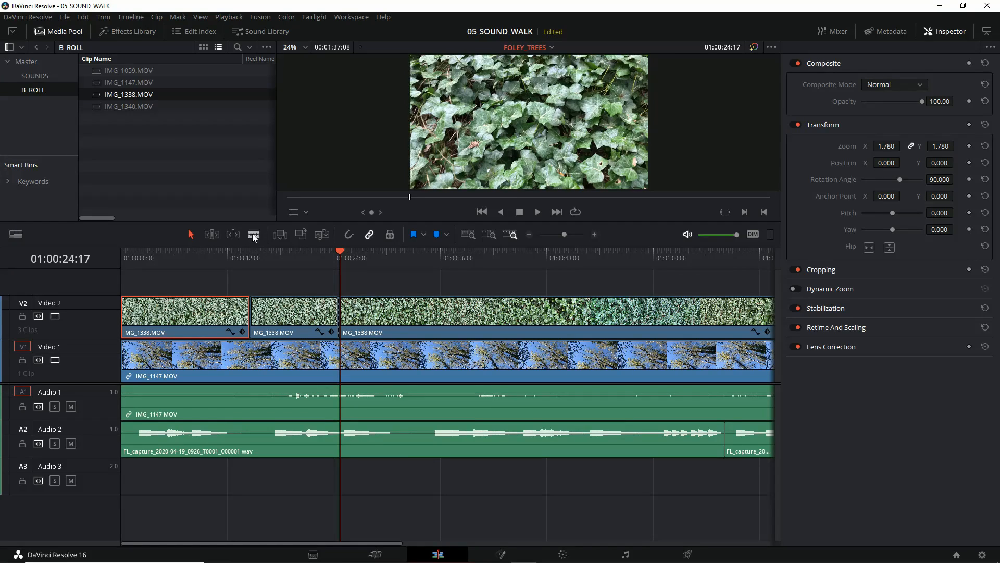
Step: Try deleting the middle IMG_1338.MOV segment on Video 2, check the exposed tree footage, and undo the deletion
click(288, 310)
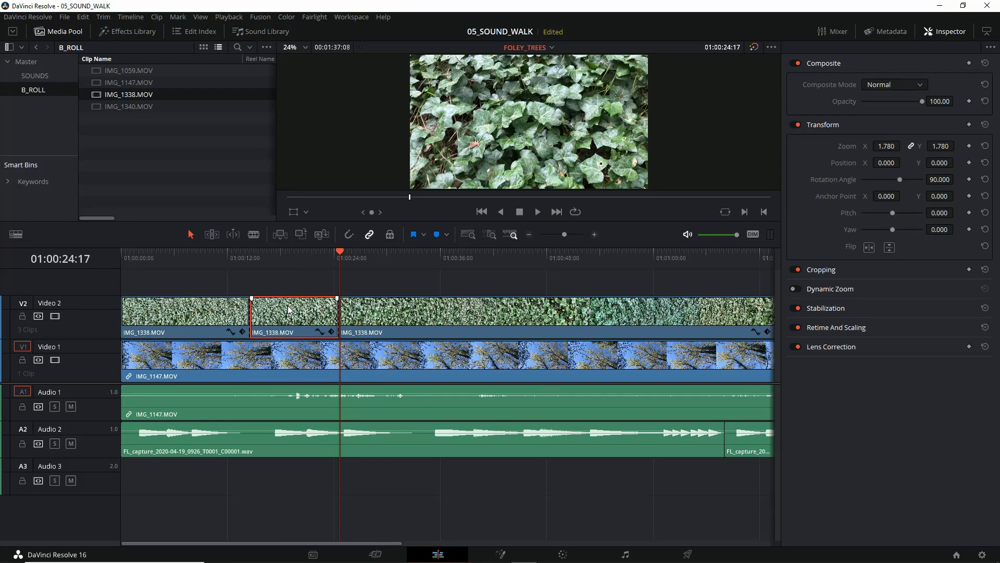
key(BackSpace)
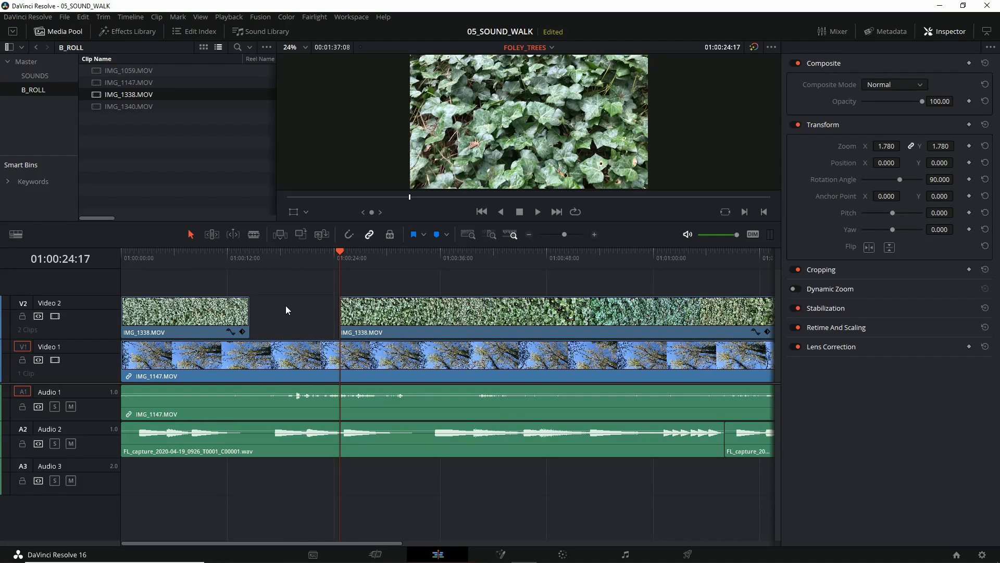
drag(339, 254, 284, 255)
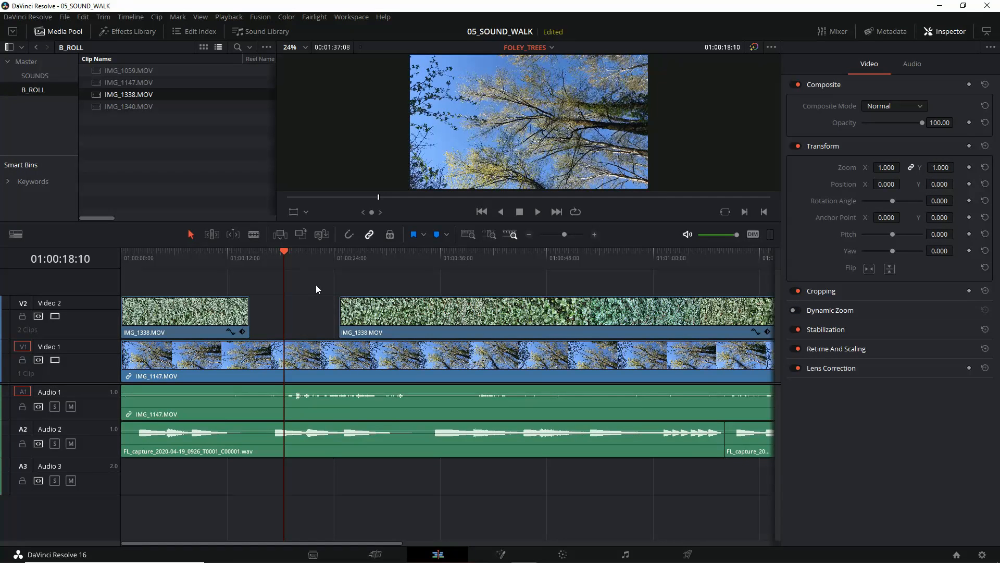
key(ctrl+z)
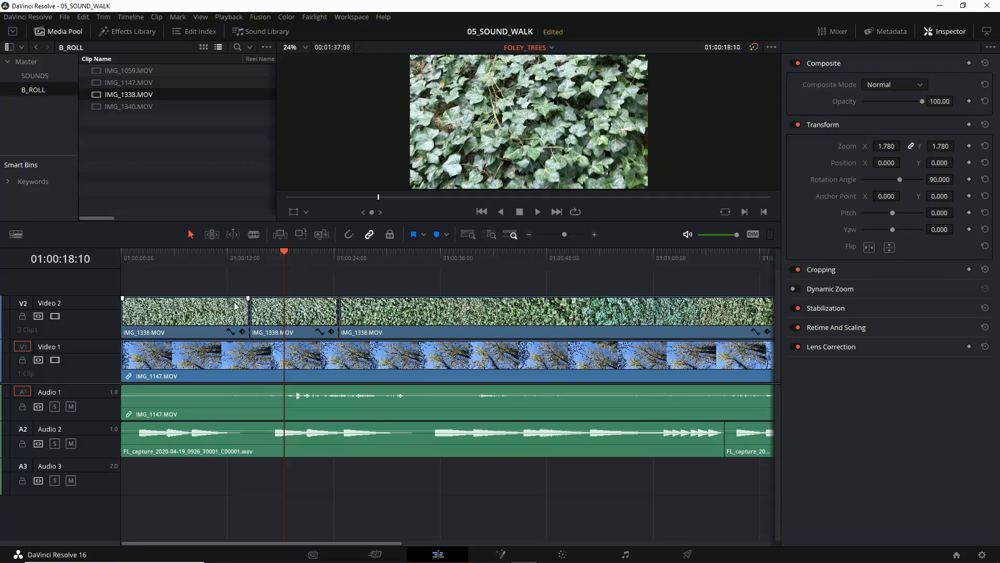
Step: Delete the first IMG_1338.MOV segment on Video 2 and play back the change from the tree footage to the ivy
drag(286, 252, 179, 255)
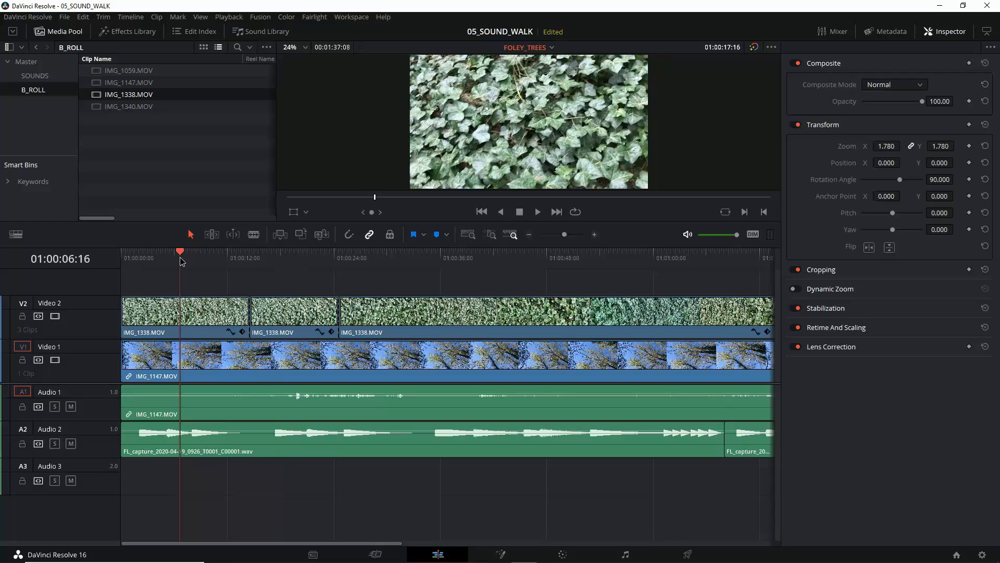
click(197, 313)
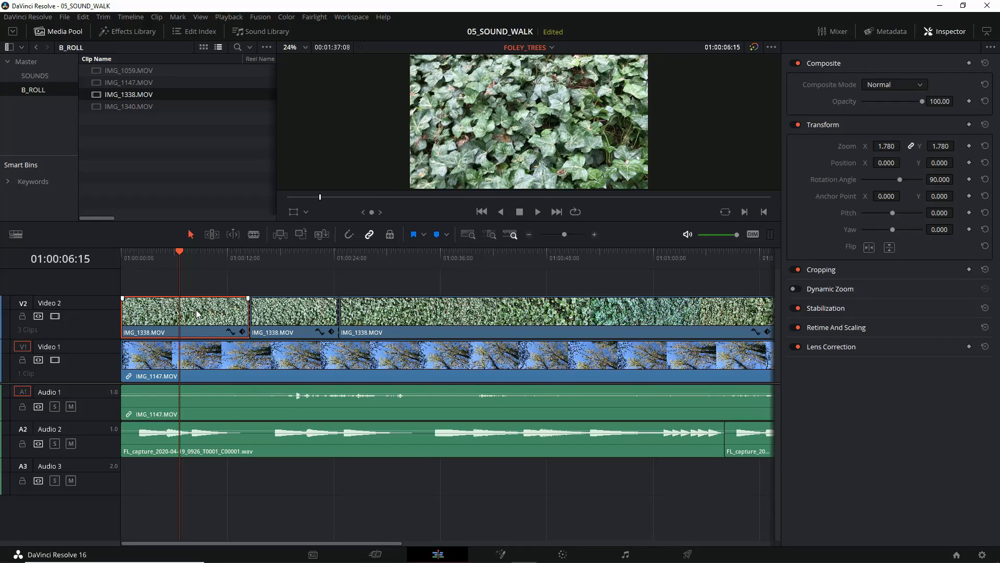
key(BackSpace)
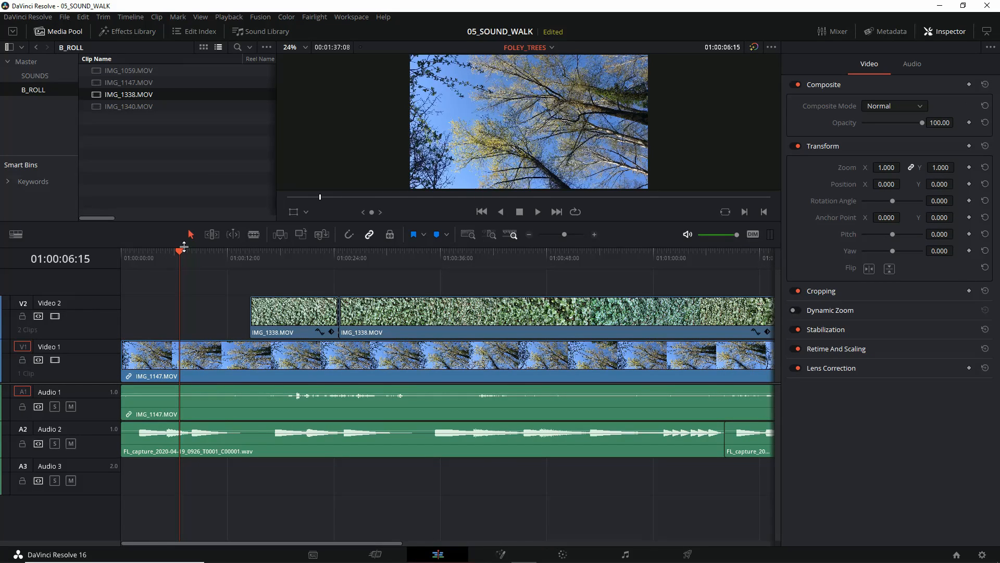
drag(178, 252, 204, 251)
key(space)
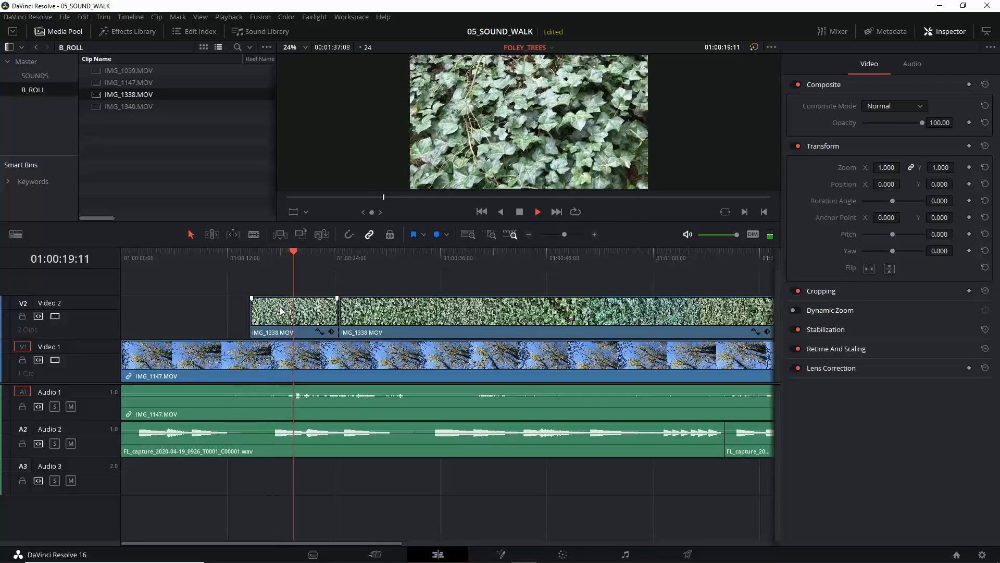
key(space)
Step: Extend the start of the first remaining IMG_1338.MOV segment back to 01:00:10:20 and play back the new cut
drag(301, 254, 218, 262)
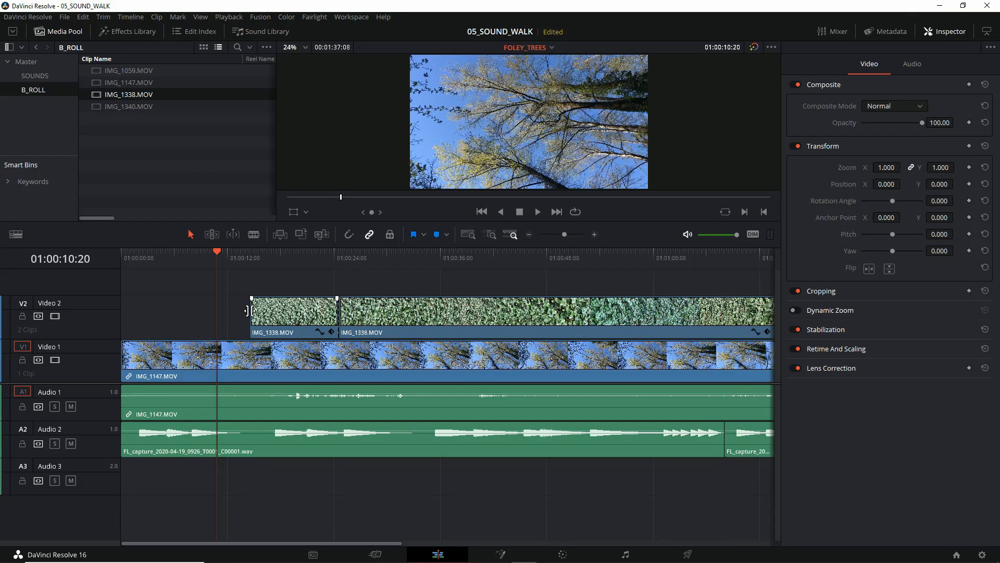
drag(248, 311, 219, 307)
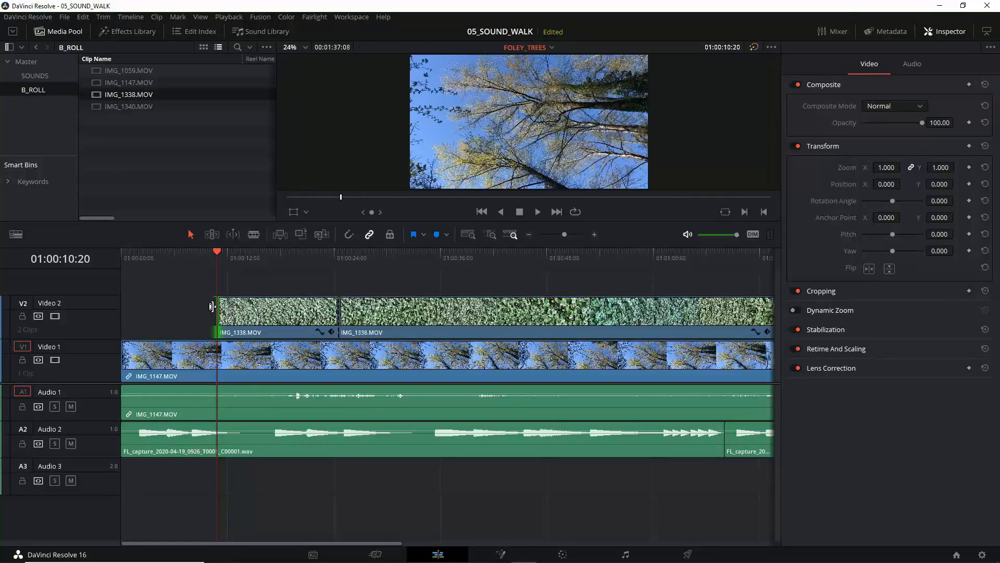
drag(215, 249, 196, 250)
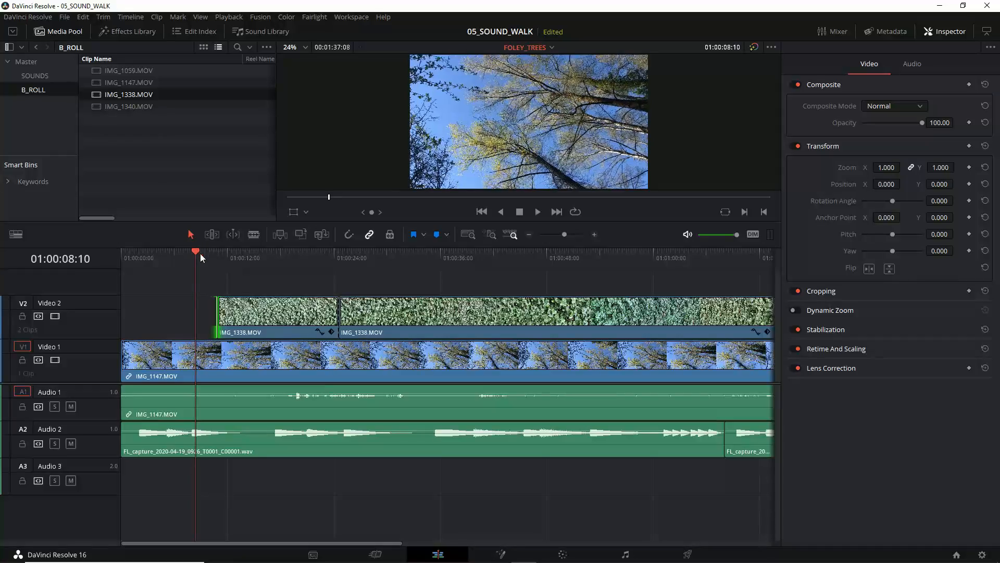
key(space)
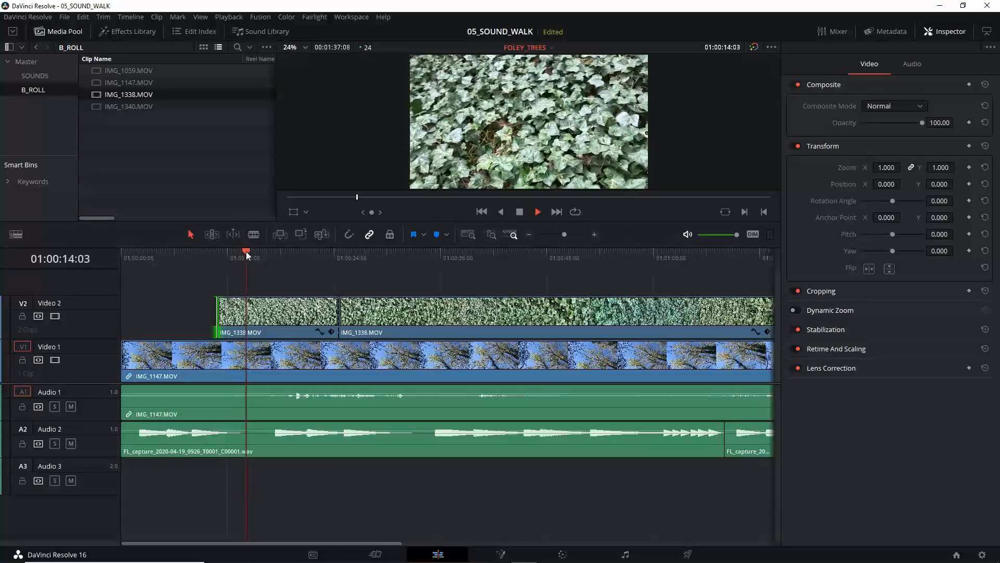
key(space)
drag(249, 251, 217, 256)
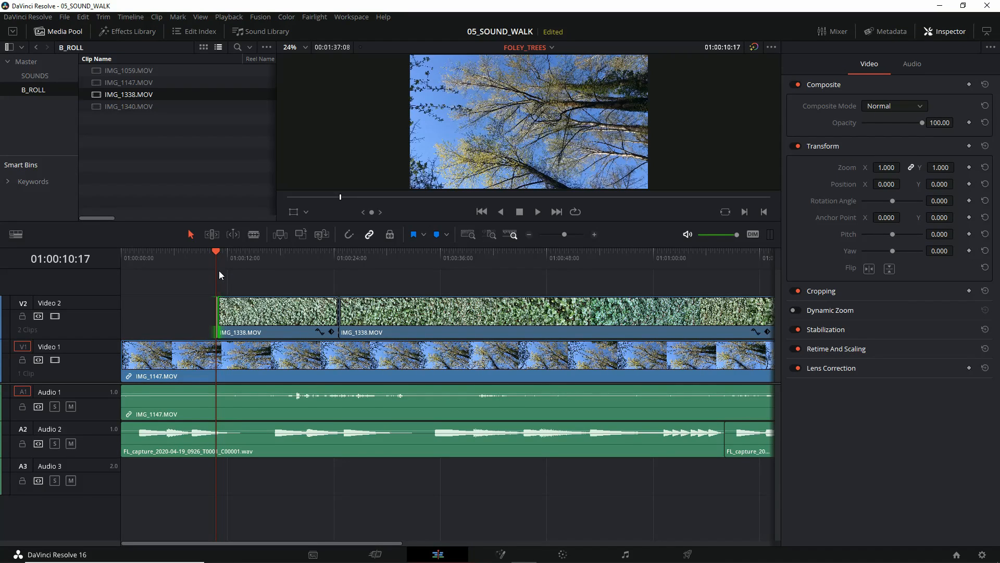
Step: Add a 48-frame cross dissolve at the start of the first IMG_1338.MOV segment on Video 2 and play it back
drag(213, 248, 188, 253)
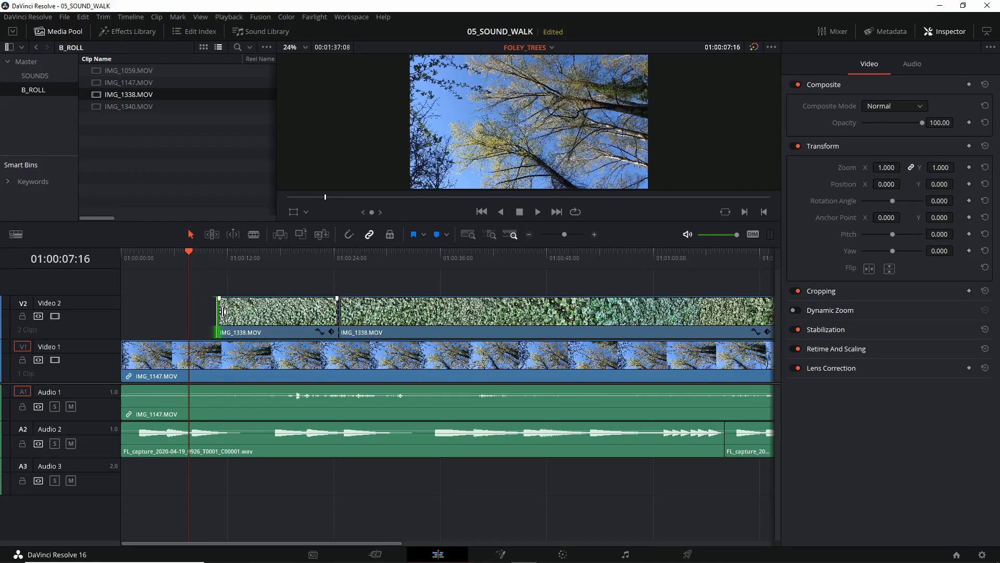
right_click(223, 315)
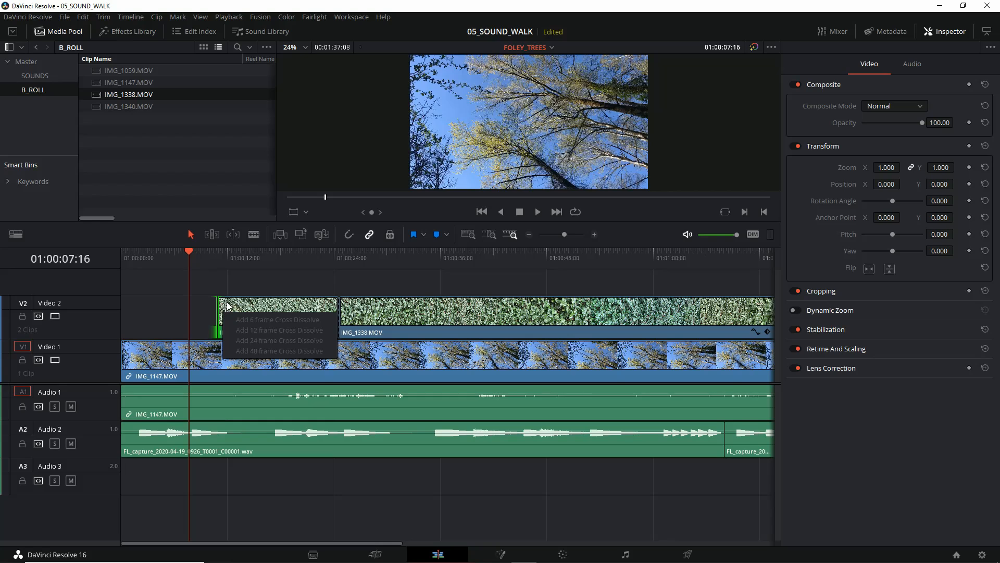
click(242, 308)
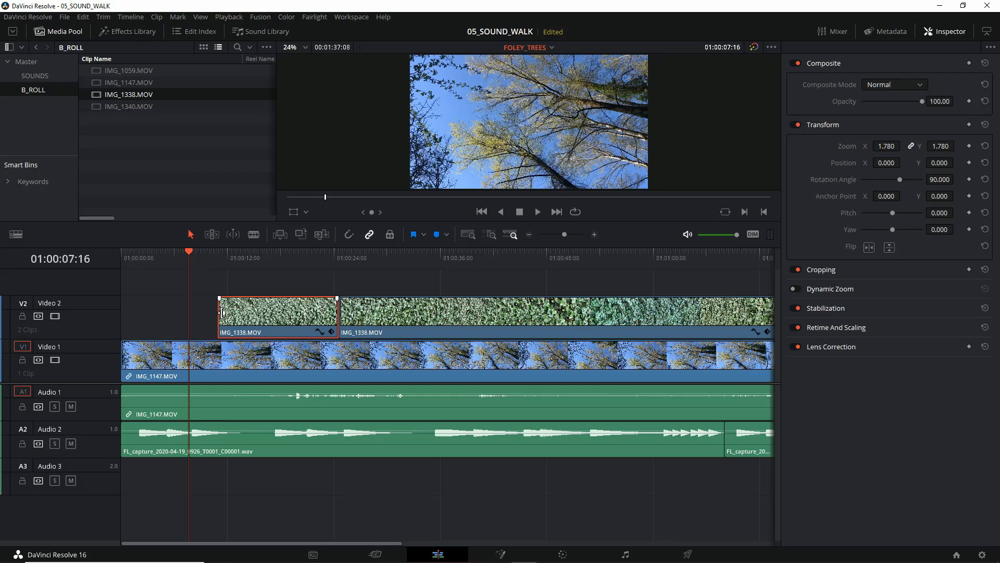
right_click(222, 313)
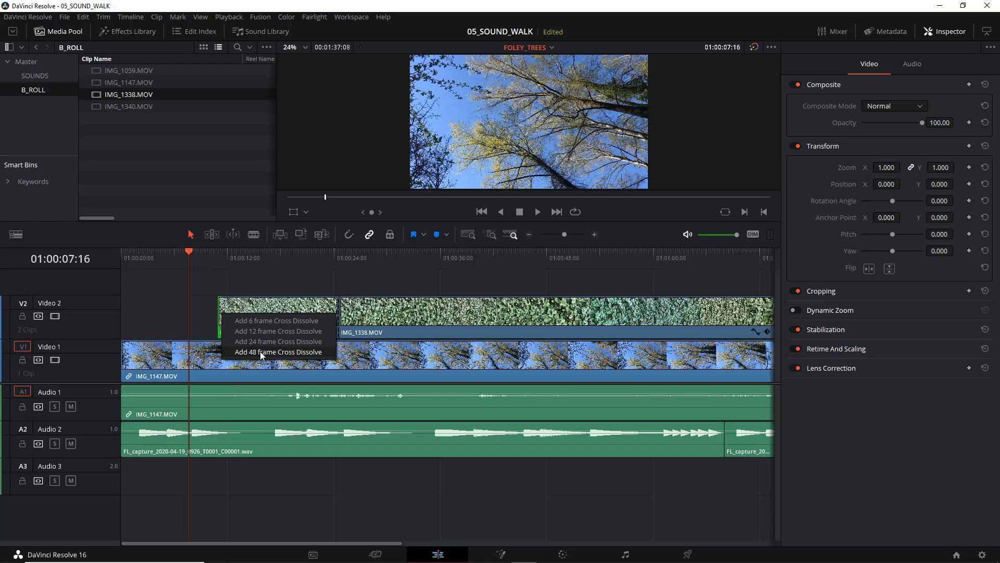
click(260, 351)
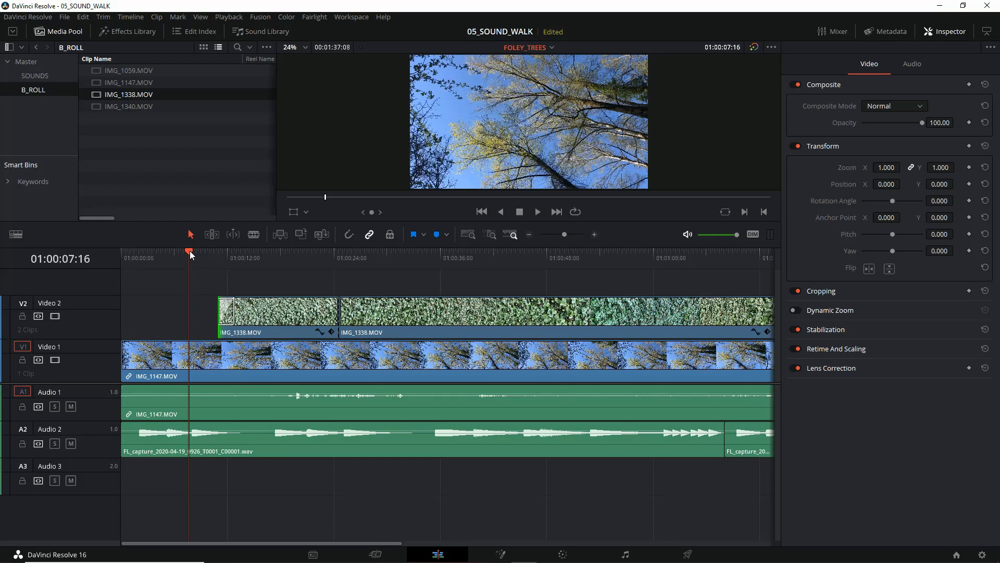
drag(190, 251, 209, 256)
key(space)
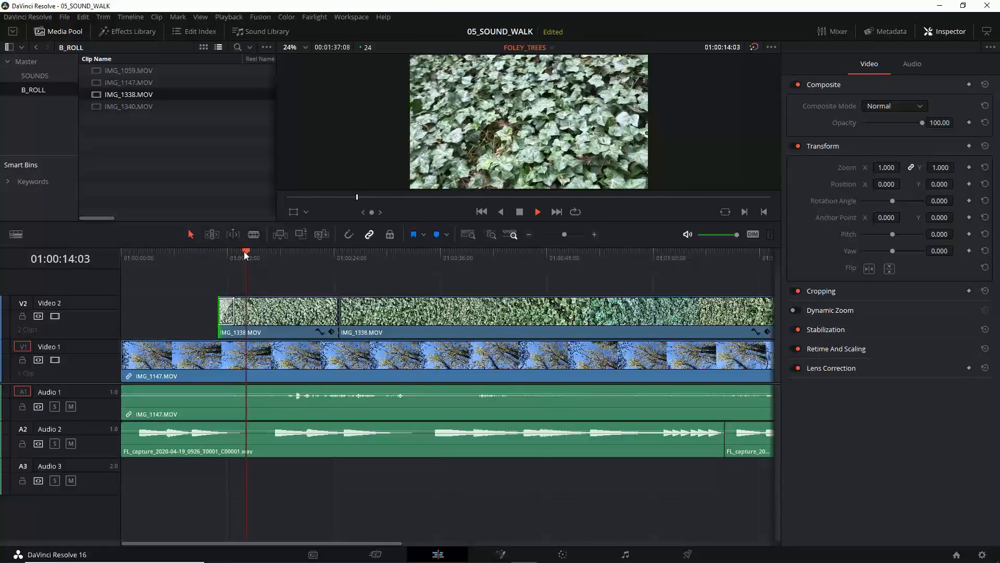
drag(251, 251, 199, 252)
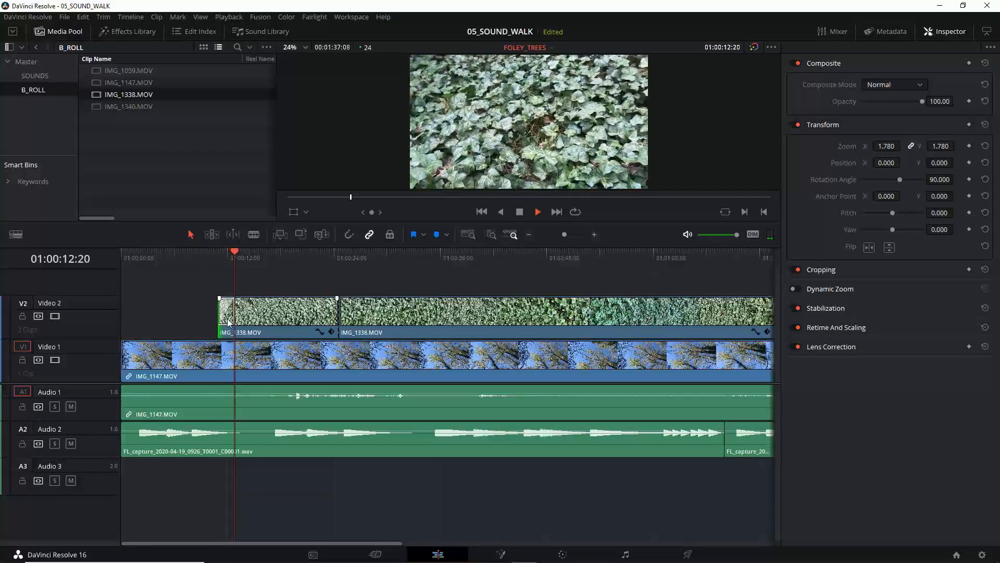
key(space)
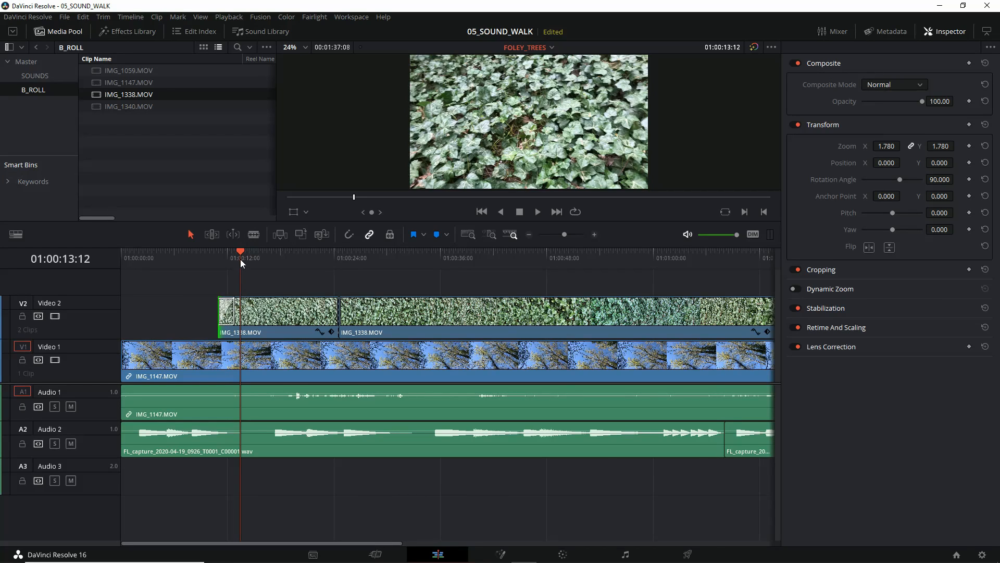
Step: Lengthen the cross dissolve at the start of the first IMG_1338.MOV segment to 193 frames and play it back
drag(241, 258, 207, 257)
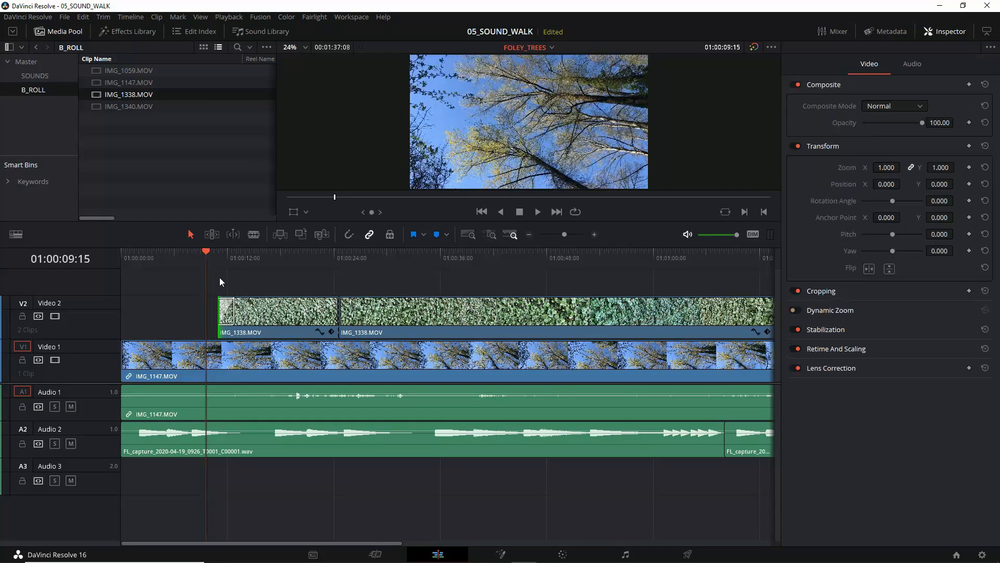
click(234, 308)
drag(233, 309, 287, 308)
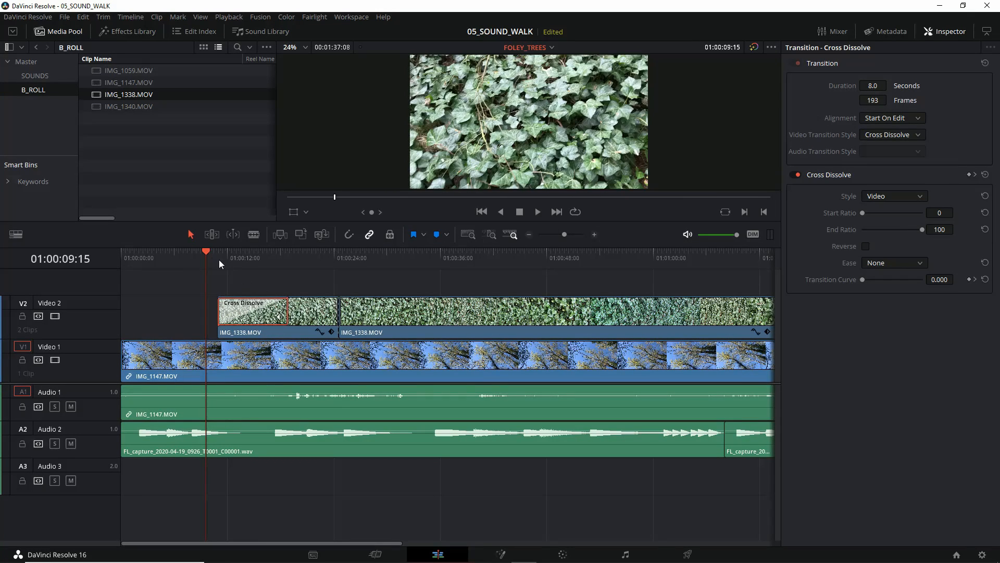
drag(204, 253, 215, 253)
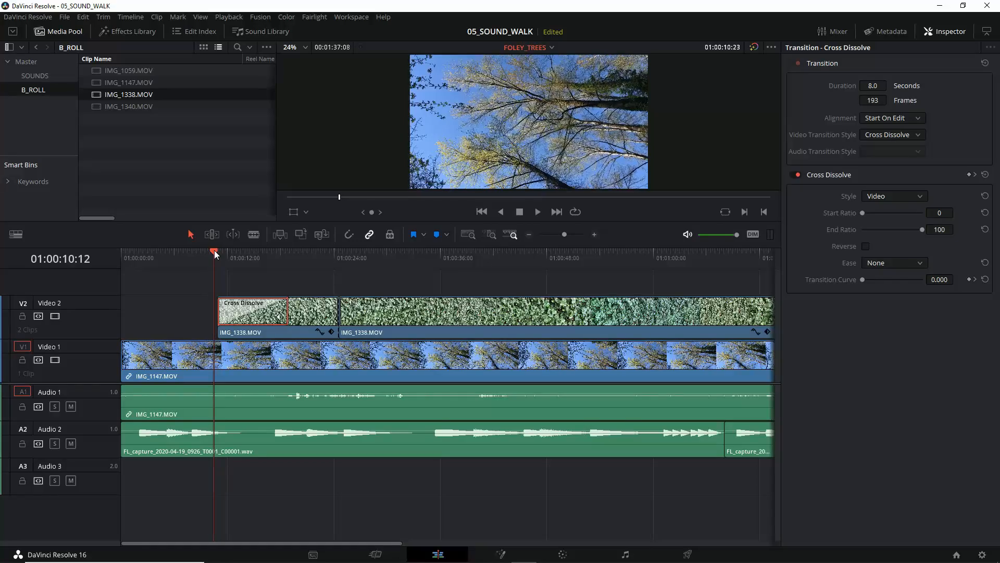
key(space)
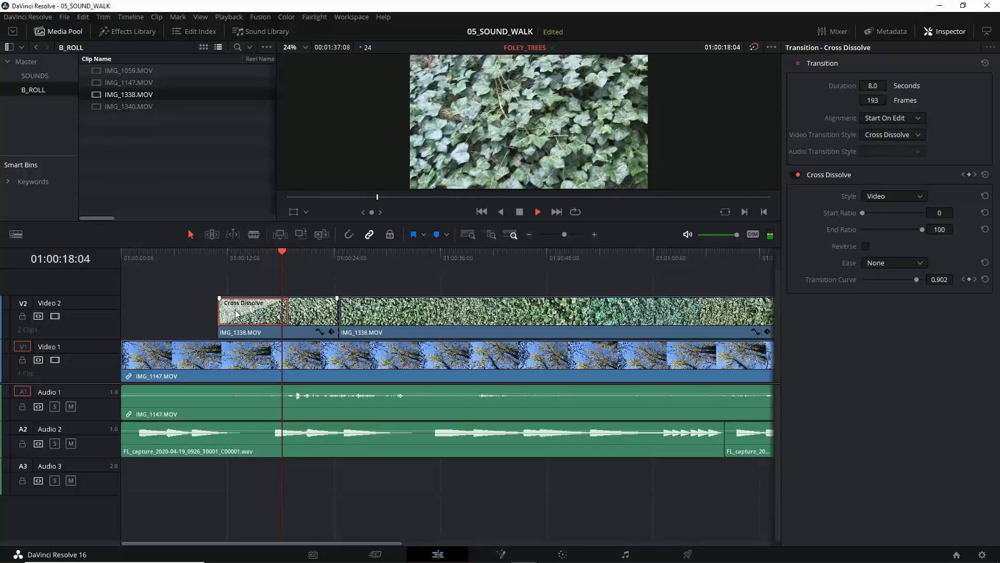
key(space)
Step: Trim the first IMG_1338.MOV segment's start to about 01:00:11, lengthen its cross dissolve to 266 frames and play back the blend
mouse_move(216, 309)
mouse_down()
mouse_move(204, 309)
mouse_move(220, 308)
mouse_up()
drag(287, 251, 241, 259)
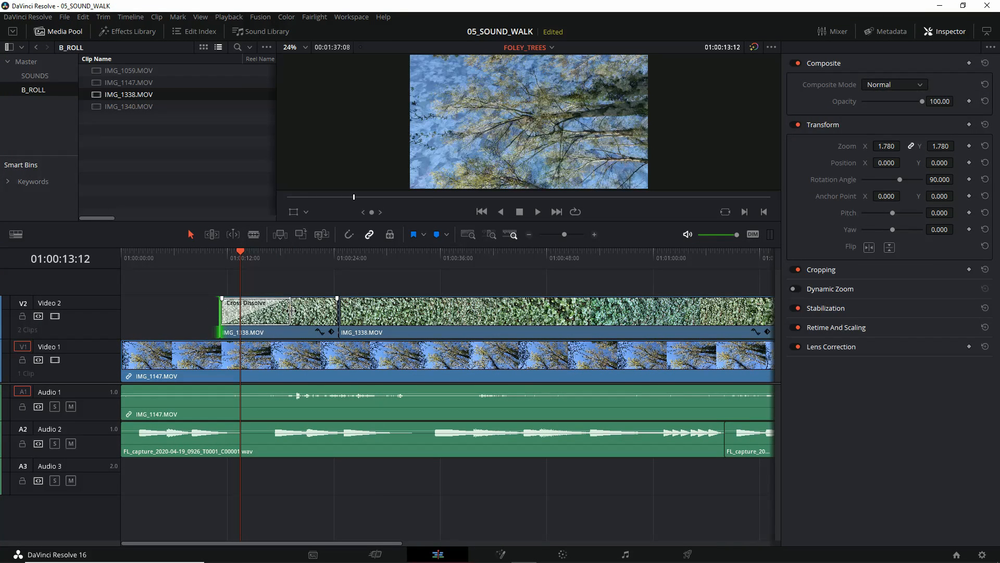
drag(290, 309, 318, 307)
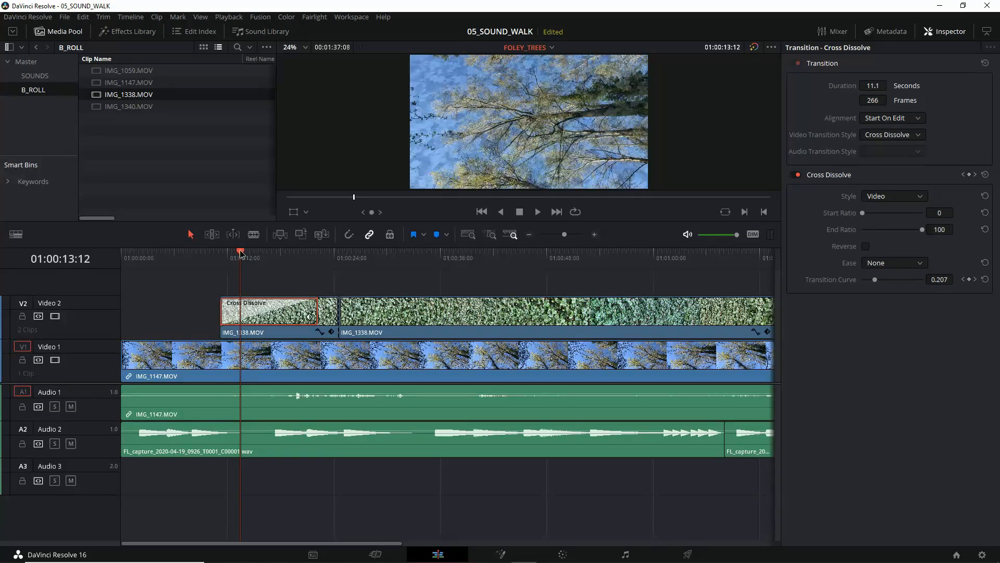
drag(241, 254, 208, 254)
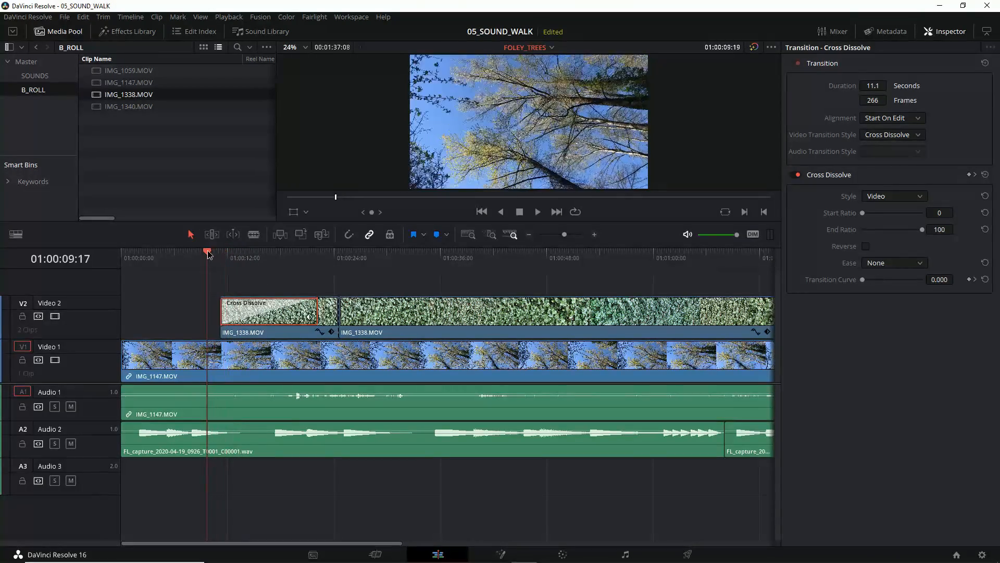
key(space)
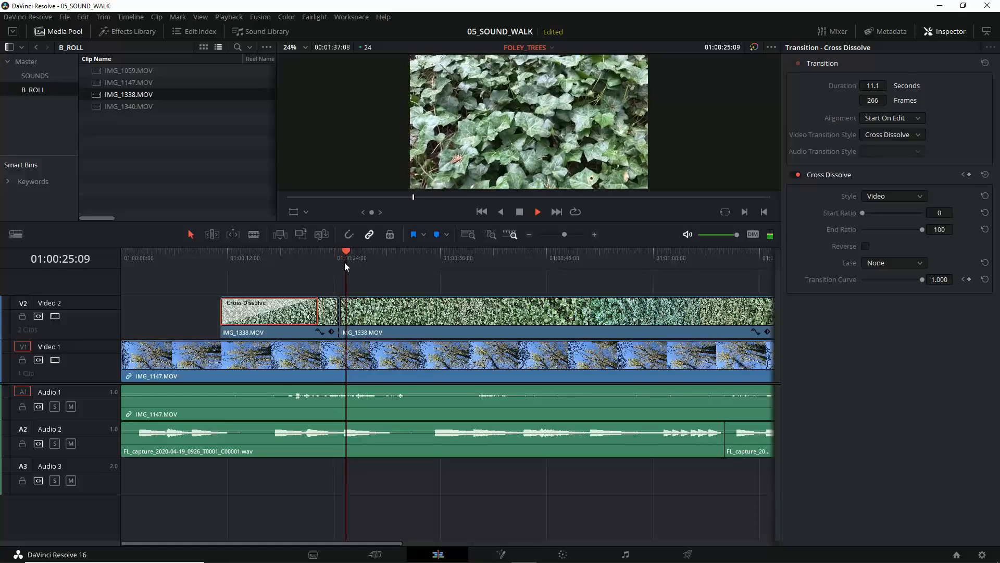
key(space)
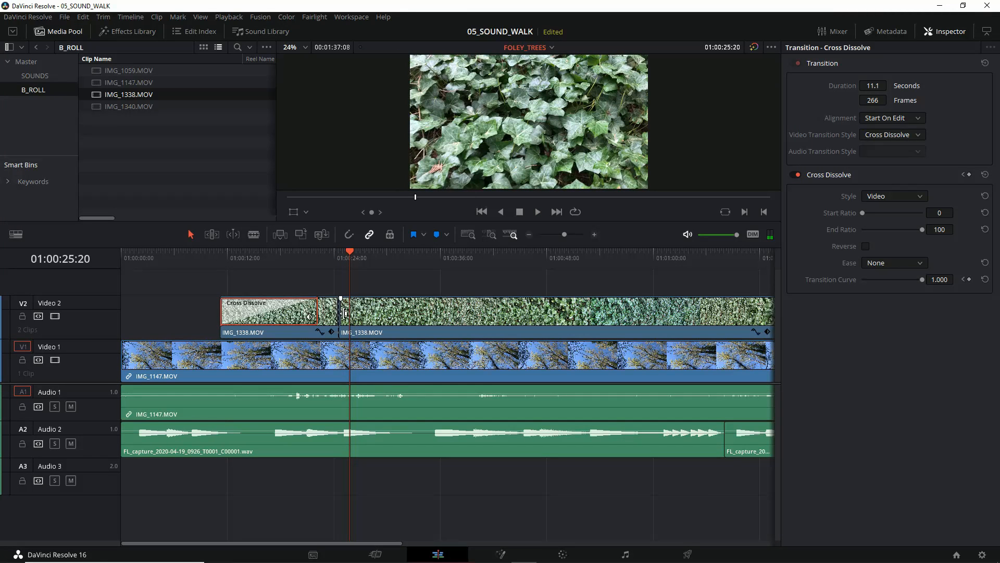
Step: Split the second IMG_1338.MOV segment on Video 2 at about 01:00:40 and delete the part before the cut
click(389, 319)
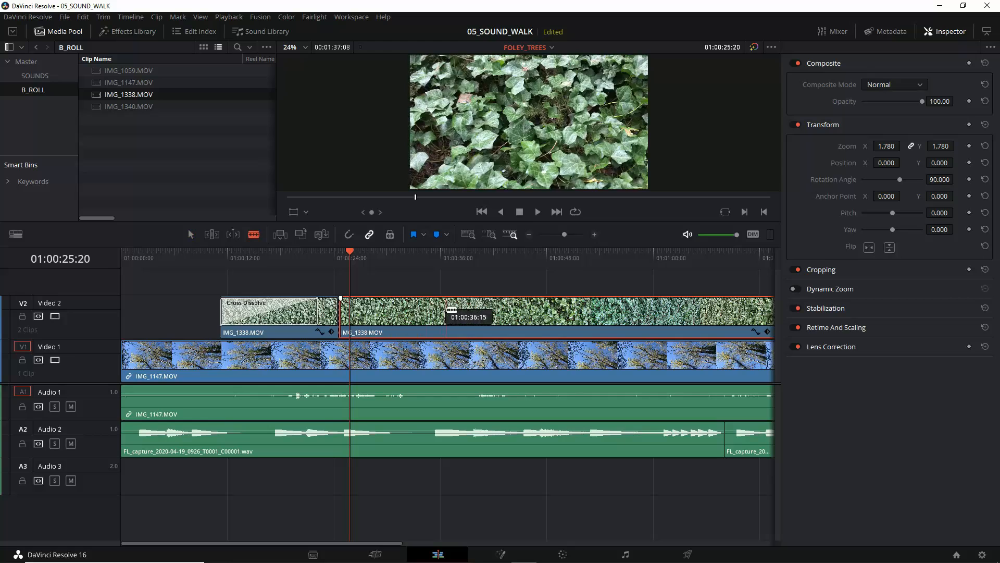
click(479, 310)
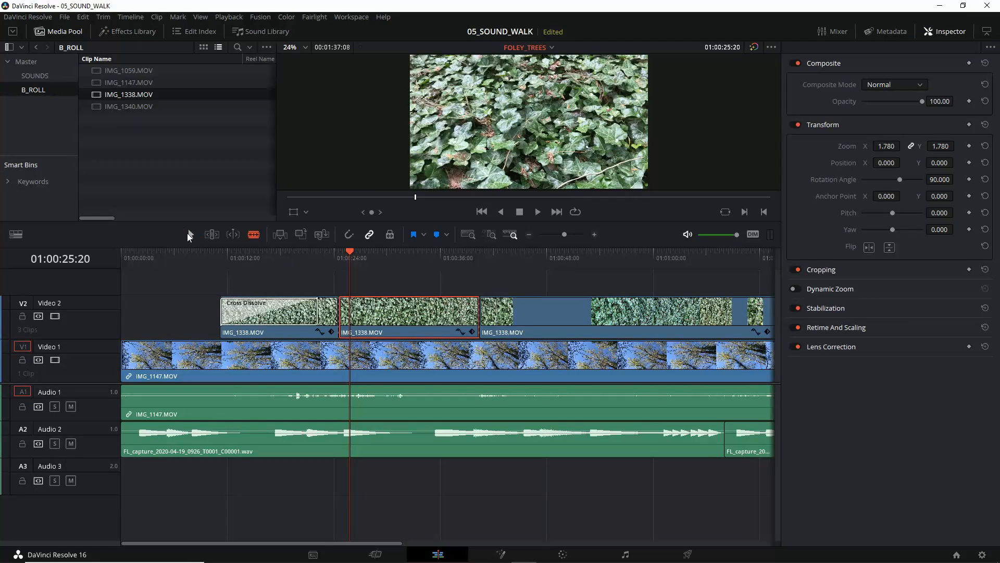
key(a)
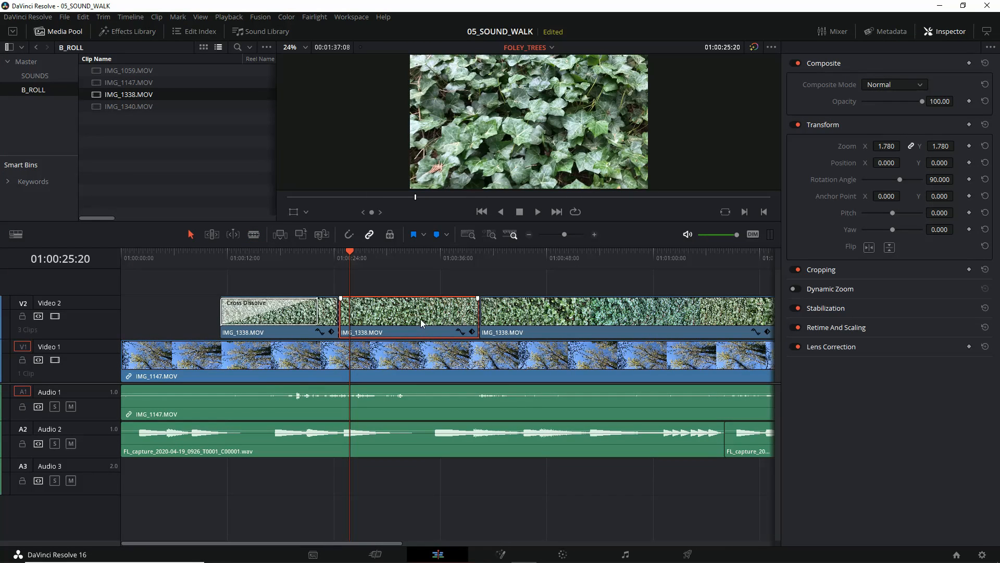
key(Delete)
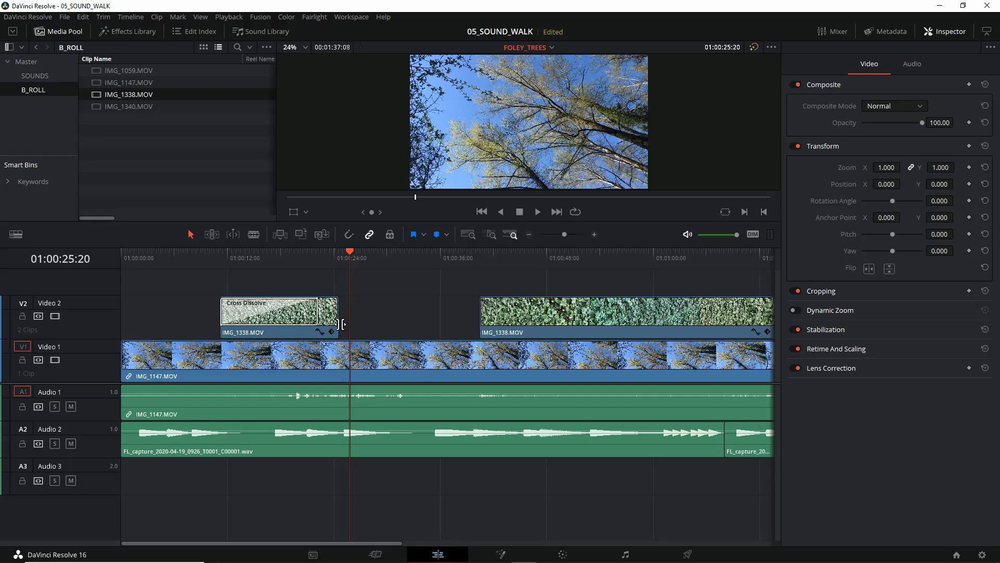
Step: Extend the end of the first IMG_1338.MOV segment to about 01:00:36 and add a 48-frame cross dissolve there
drag(342, 314, 442, 313)
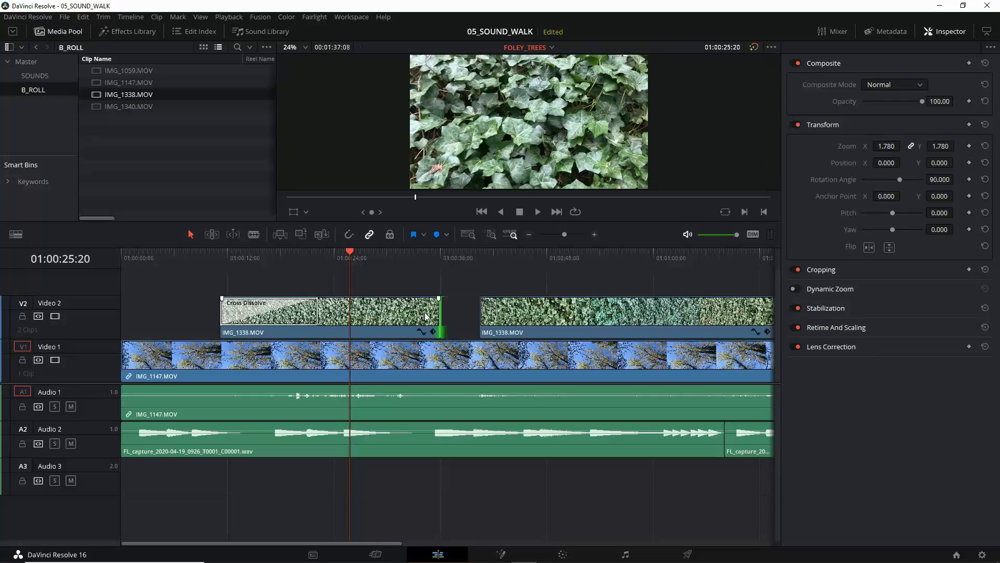
click(427, 317)
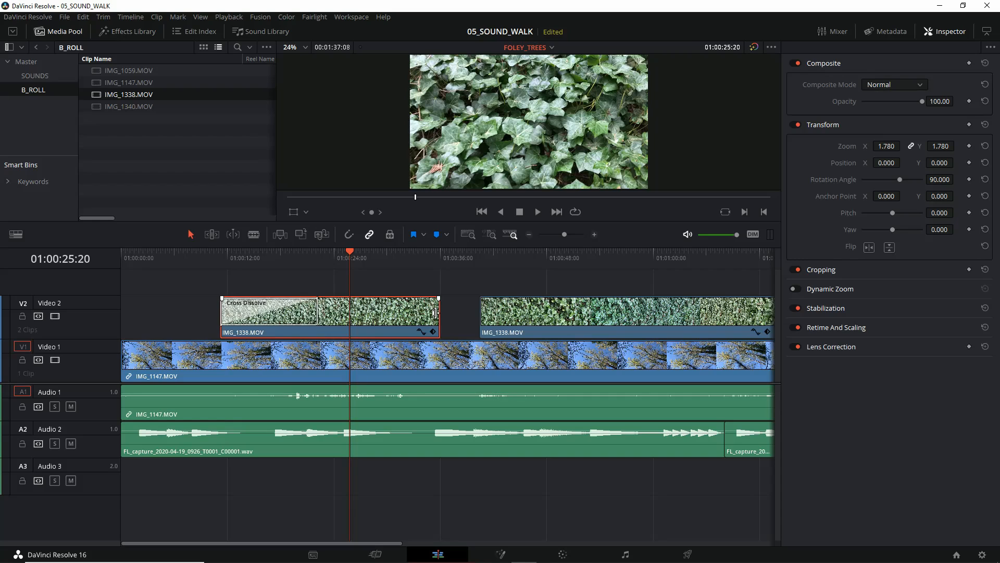
right_click(435, 314)
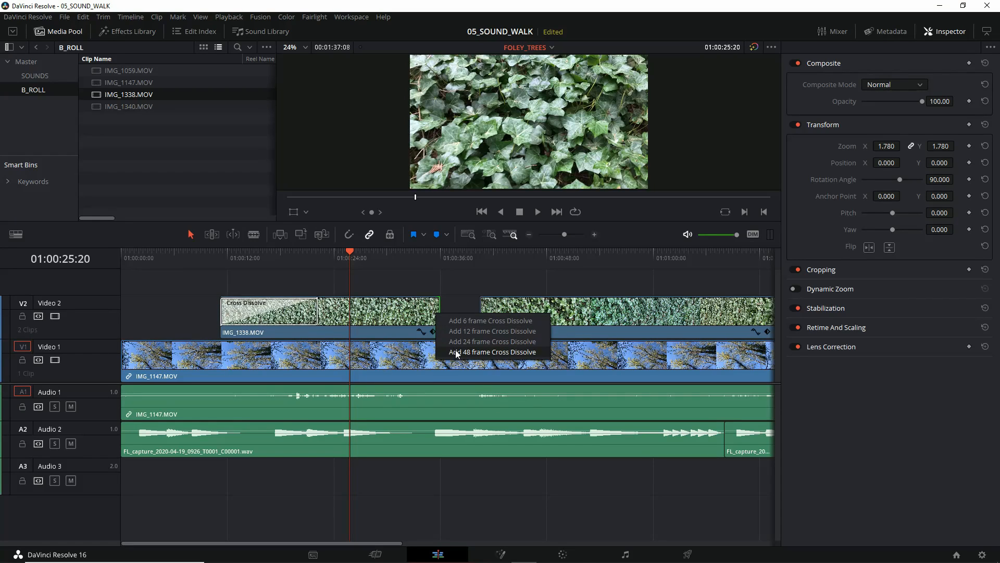
click(456, 352)
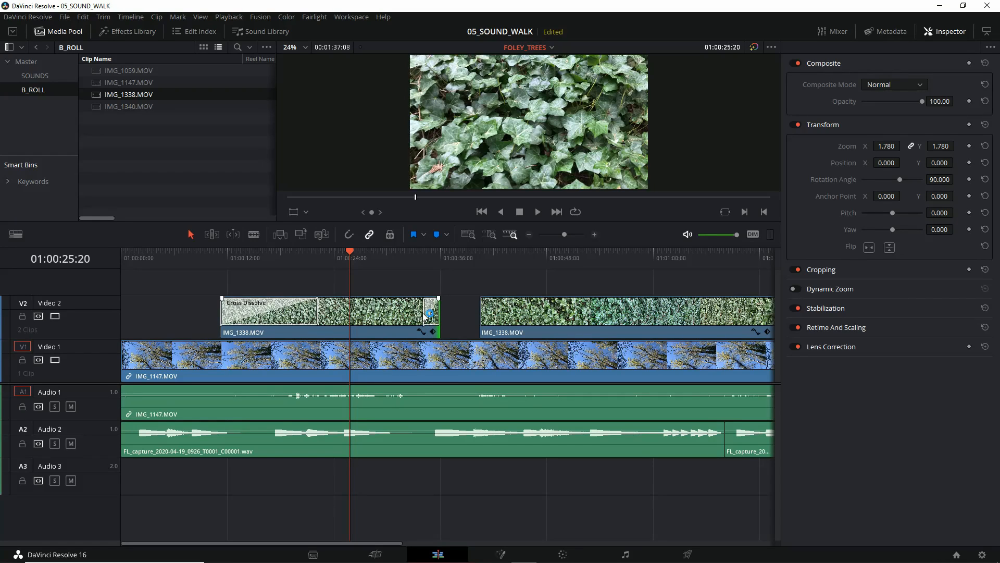
Step: Lengthen the cross dissolve at the end of the first IMG_1338.MOV segment to 216 frames and play back both blends
drag(423, 308, 362, 308)
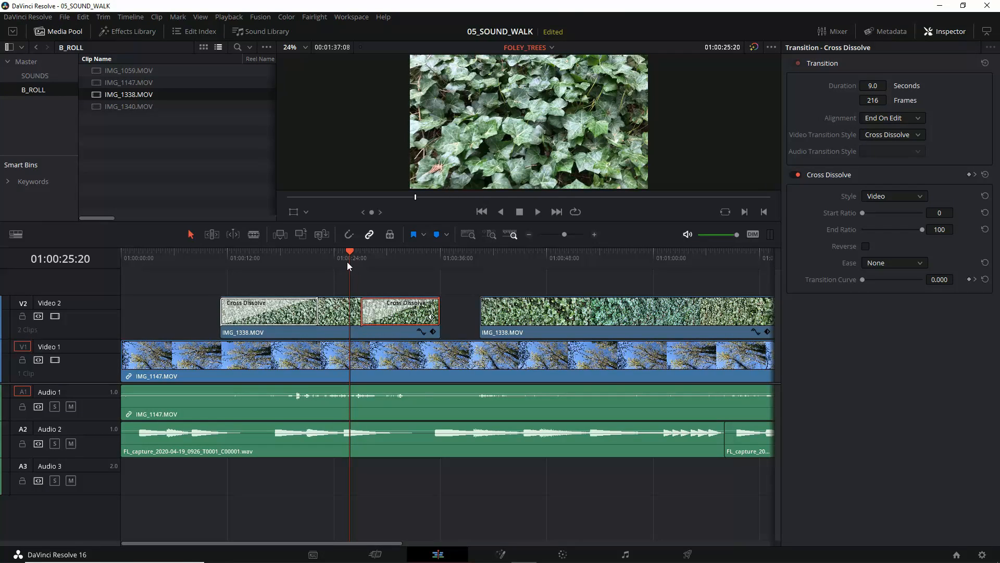
drag(351, 253, 266, 254)
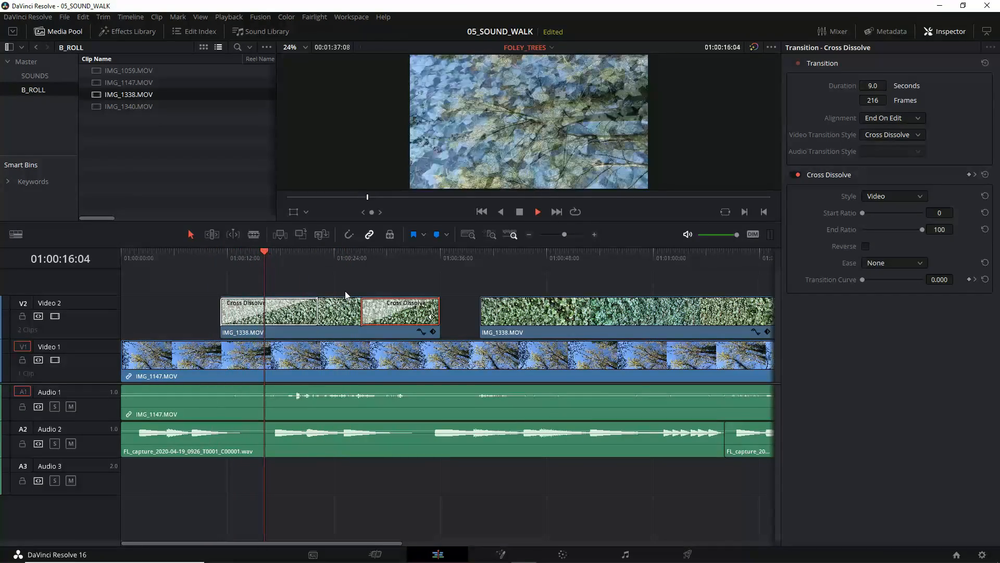
key(space)
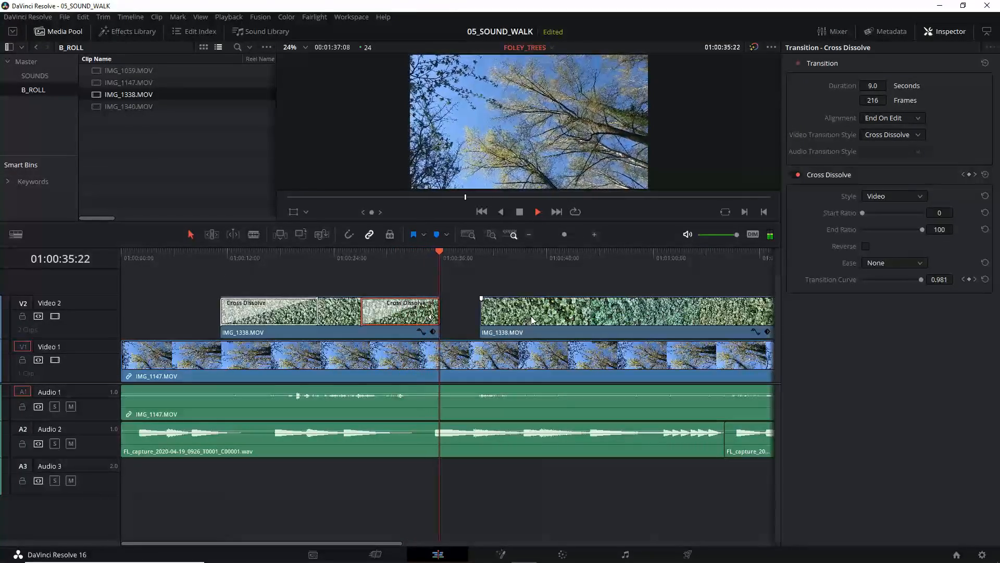
Step: Stop playback and delete the last remaining IMG_1338.MOV segment after the gap on Video 2
click(552, 315)
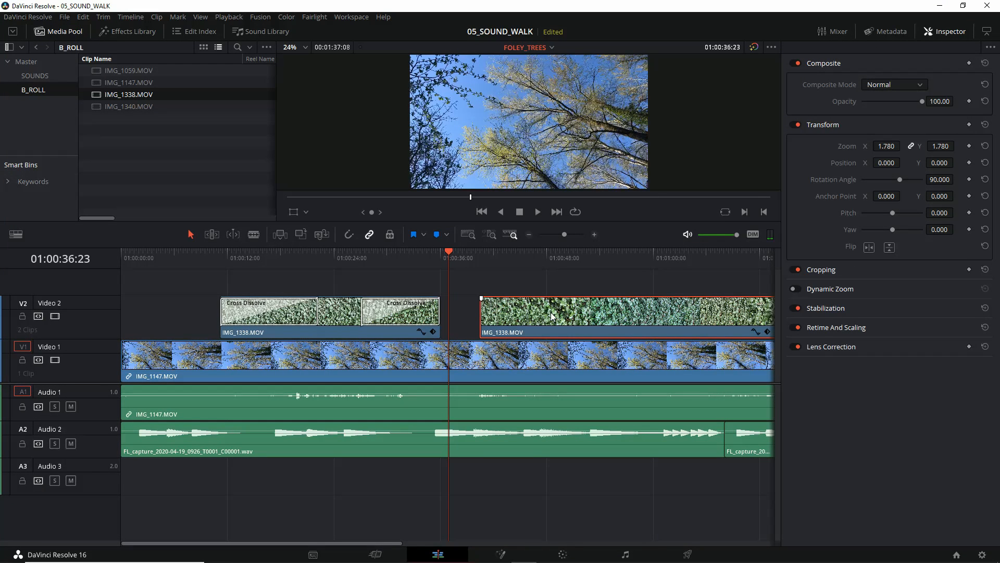
key(Delete)
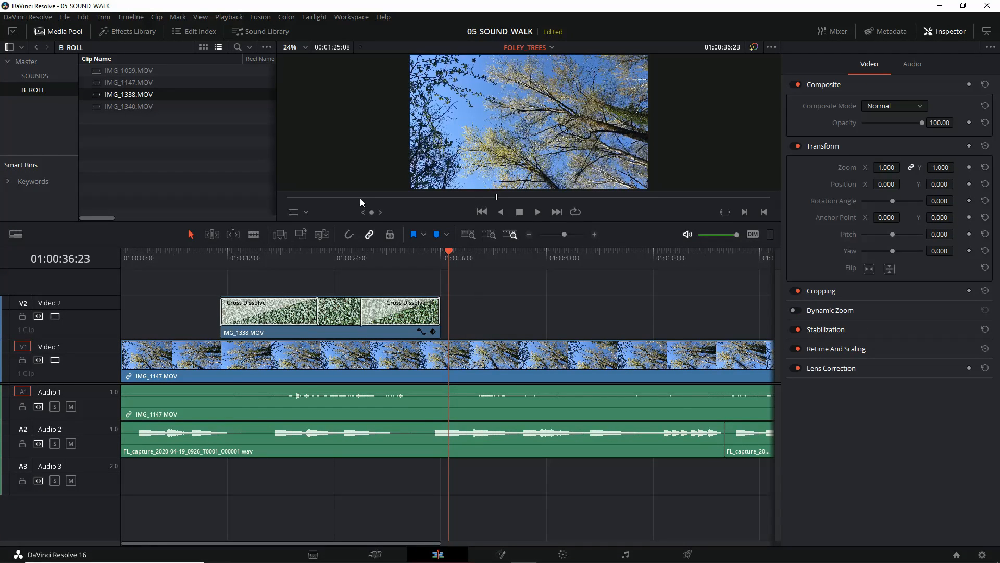
Step: Enlarge the timeline area and place IMG_1340.MOV on a new Video 3 track, starting at about 01:00:38
drag(356, 221, 356, 188)
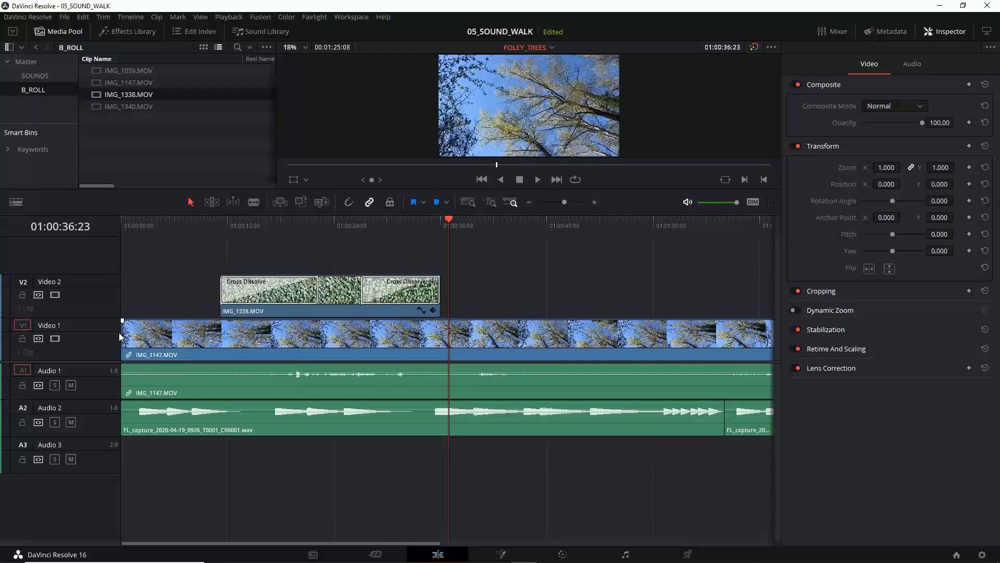
drag(103, 361, 103, 383)
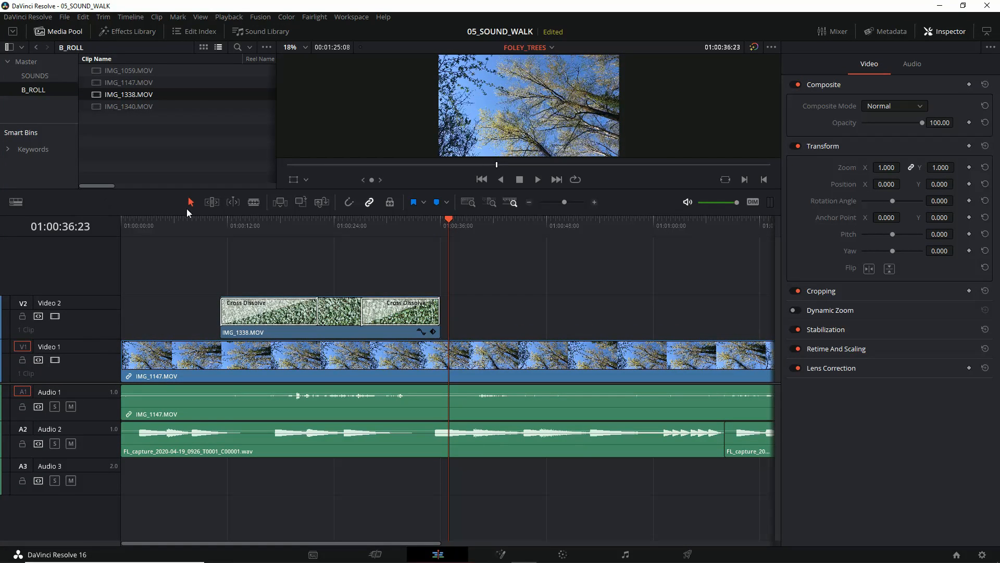
click(109, 106)
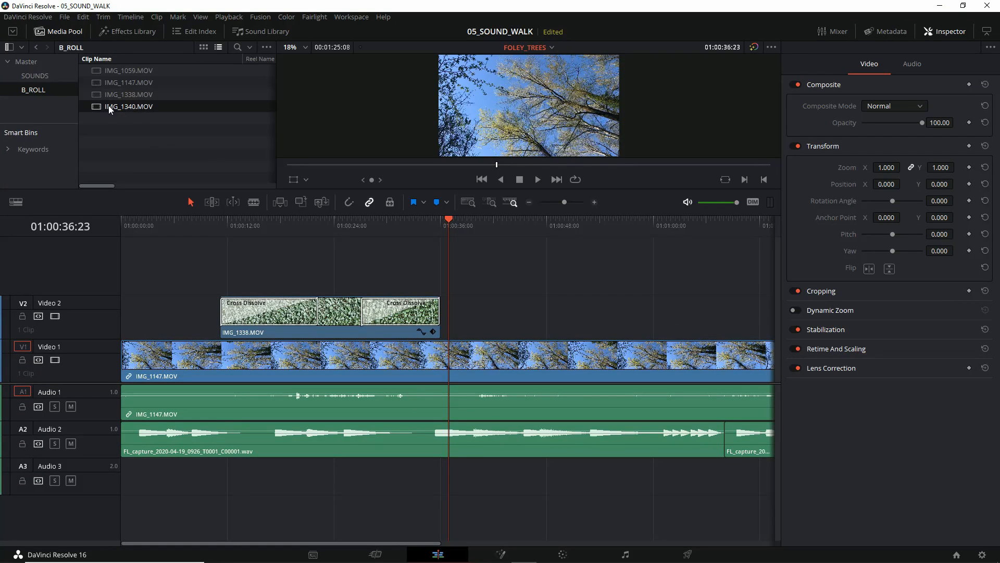
drag(228, 148, 458, 274)
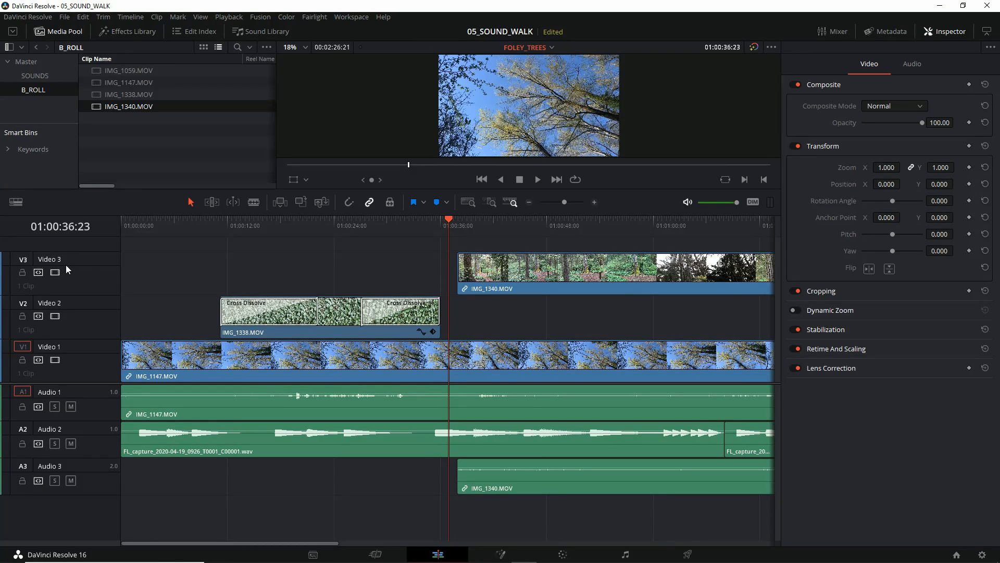
Step: Unlink the video and audio of IMG_1340.MOV, then link them back together
click(518, 281)
right_click(509, 271)
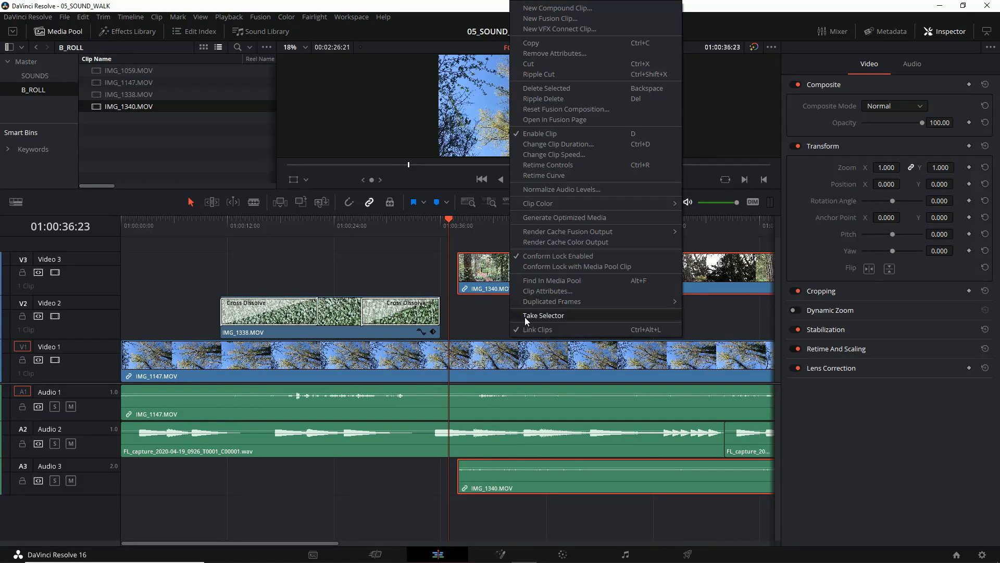
click(531, 330)
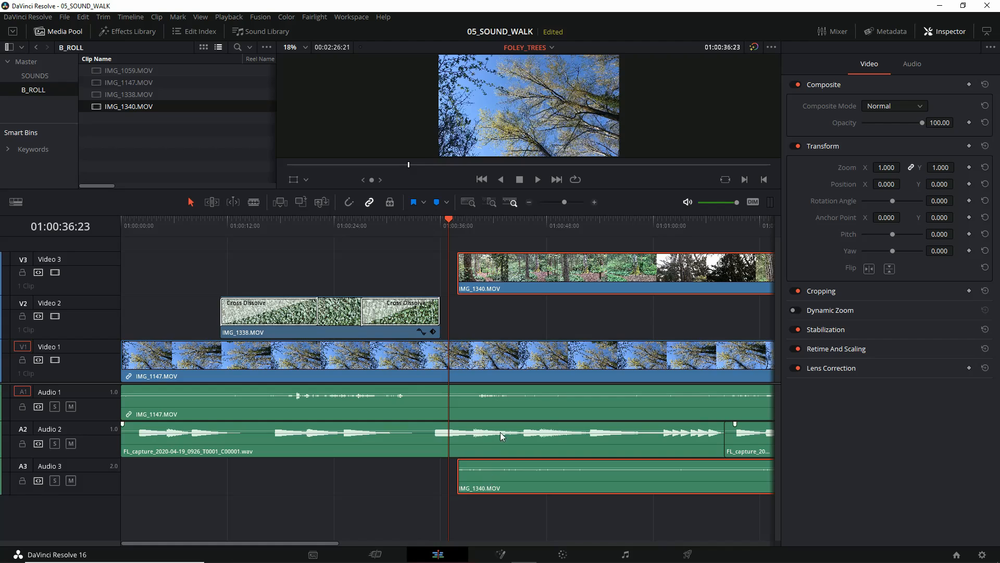
right_click(506, 276)
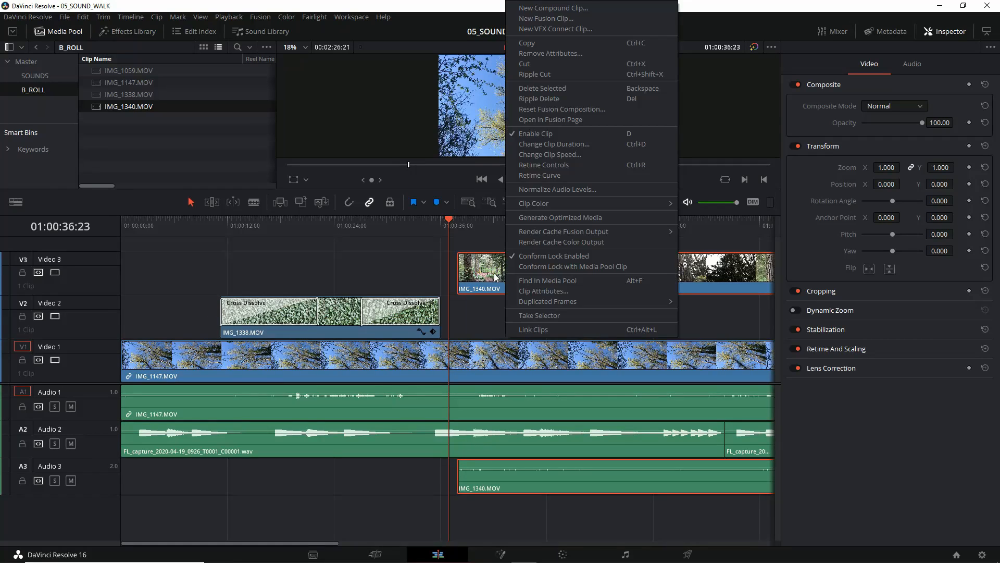
click(538, 330)
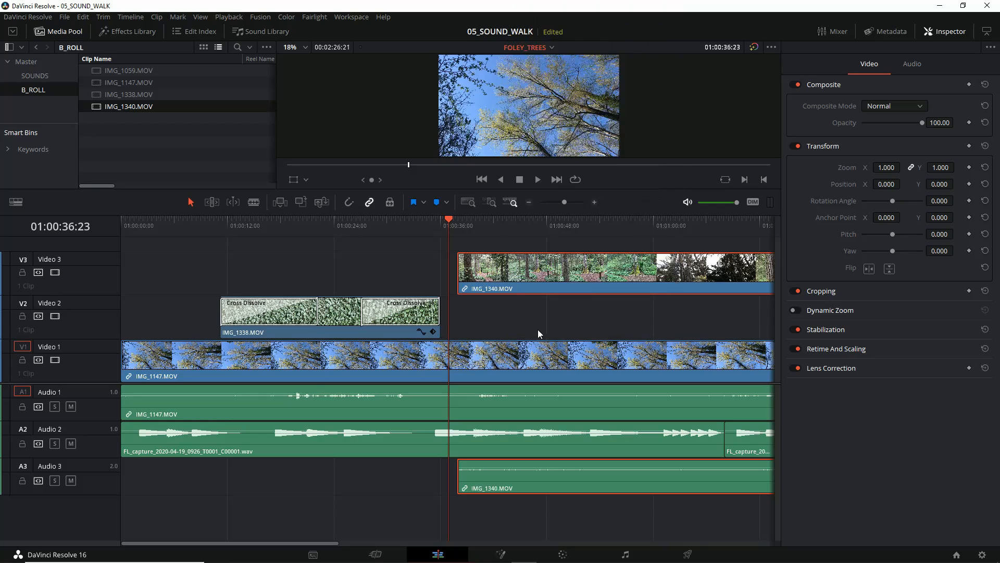
Step: Unlink the video and audio of IMG_1340.MOV and delete its audio clip from Audio 3
mouse_move(513, 272)
mouse_down()
mouse_move(509, 315)
mouse_move(506, 277)
mouse_up()
right_click(506, 274)
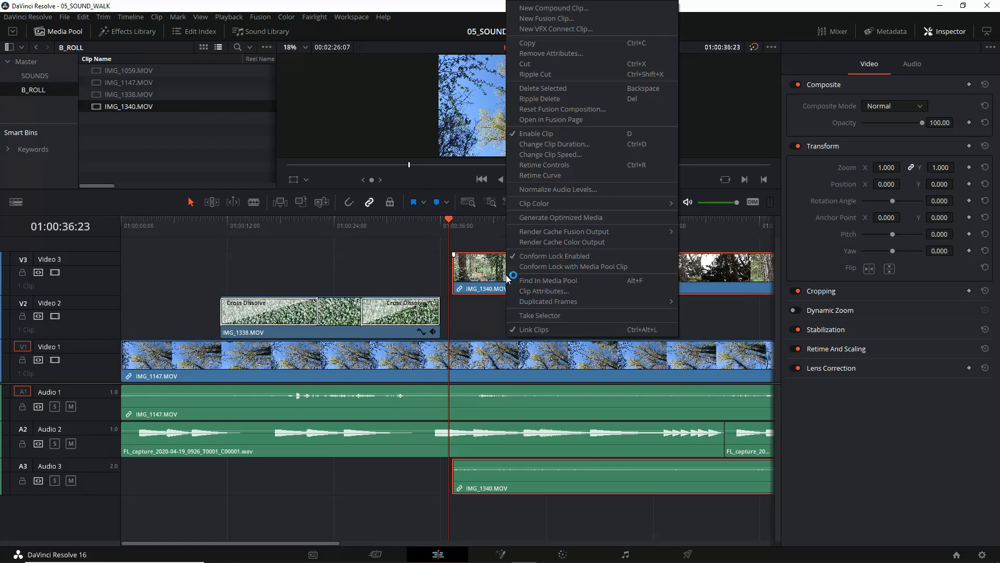
click(526, 332)
click(499, 480)
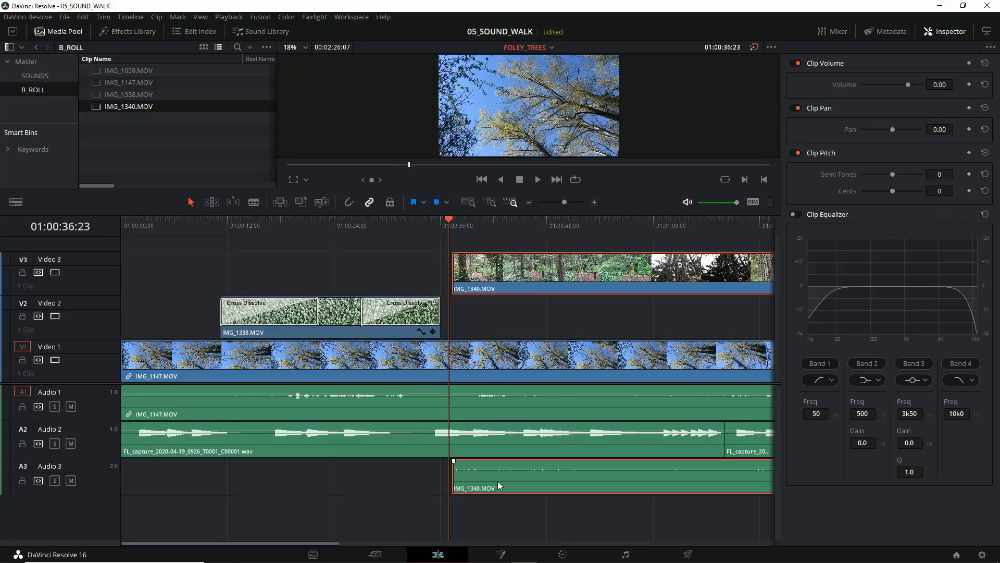
click(487, 364)
click(494, 471)
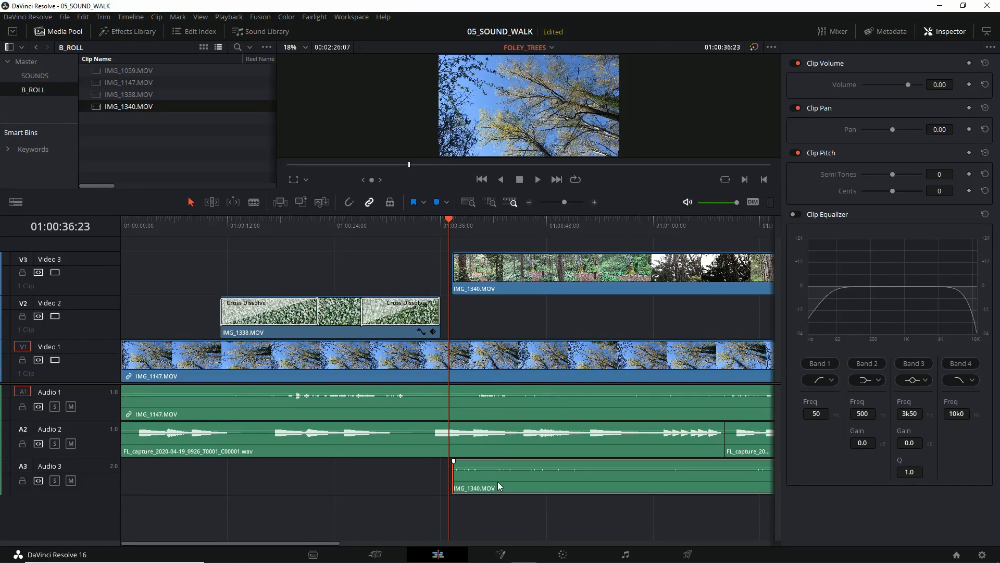
key(Delete)
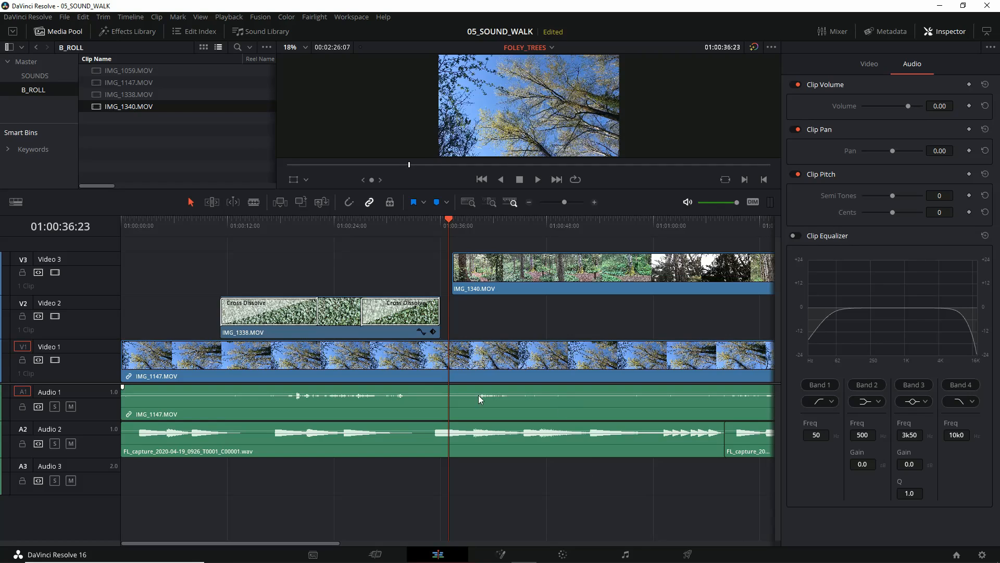
Step: Move IMG_1340.MOV from Video 3 down to Video 2, starting at about 01:00:38 after the IMG_1338.MOV clip
drag(539, 288, 561, 307)
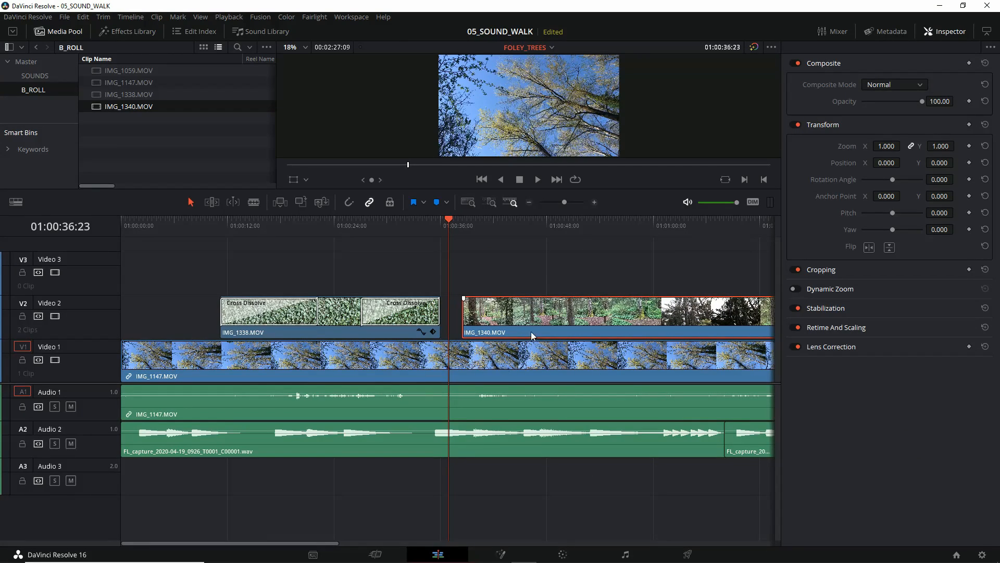
drag(548, 454, 422, 411)
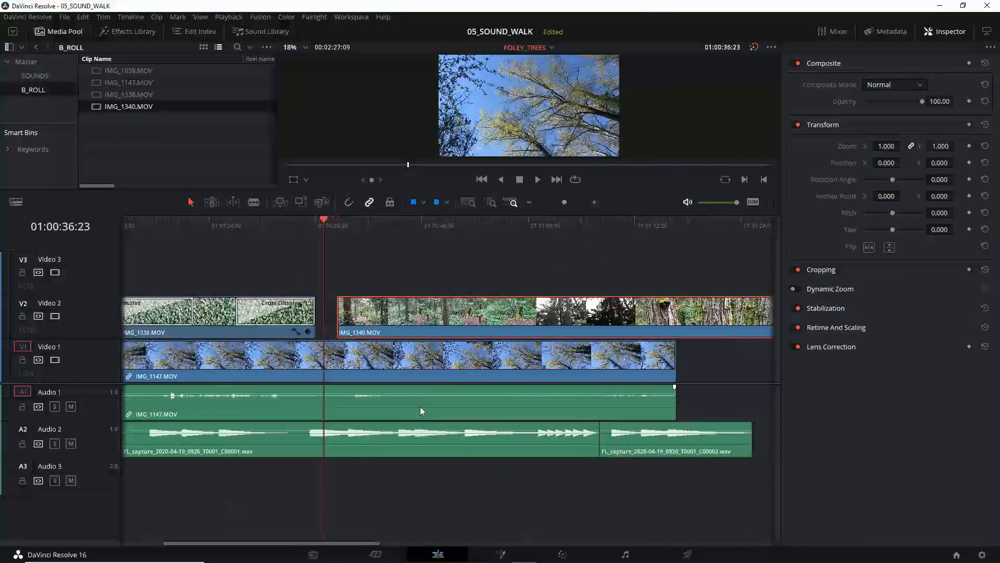
Step: Reposition IMG_1340.MOV from Video 2 up to Video 3, starting at about 01:00:19
drag(401, 354, 485, 318)
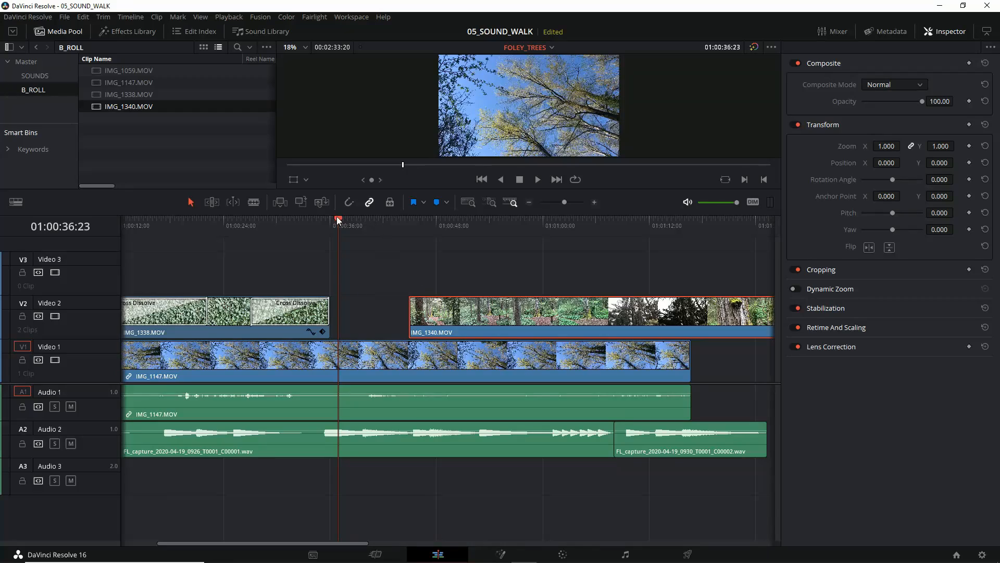
drag(338, 220, 383, 220)
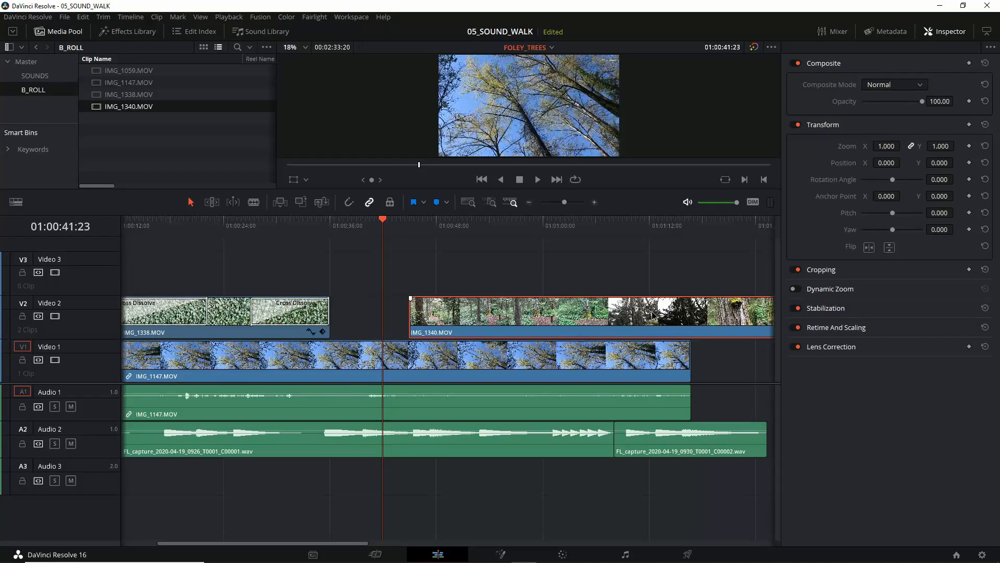
drag(653, 315, 415, 279)
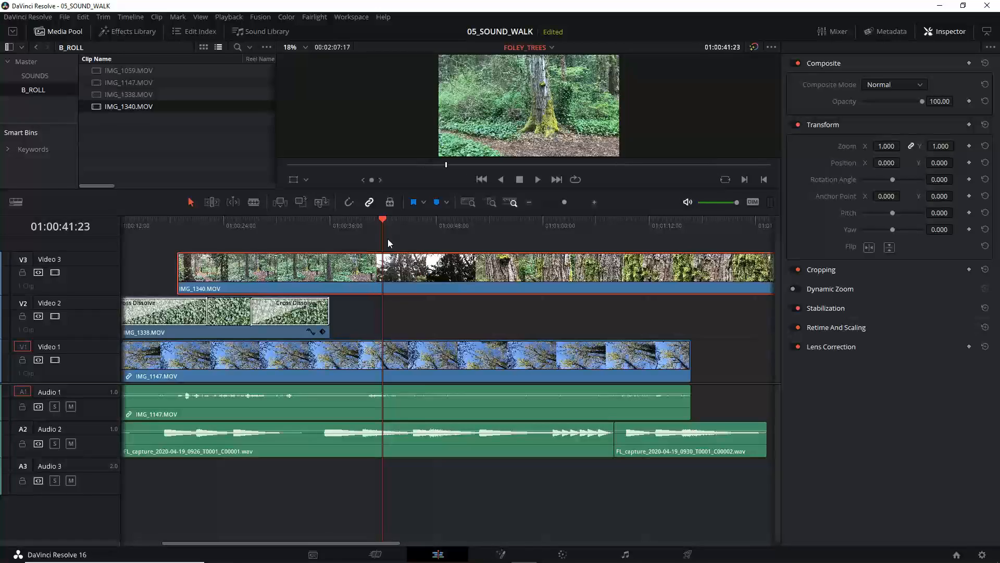
Step: Split off and delete the part of IMG_1340.MOV before 01:00:50:09, moving the remainder to Video 2 at about 01:00:44
drag(383, 223, 458, 233)
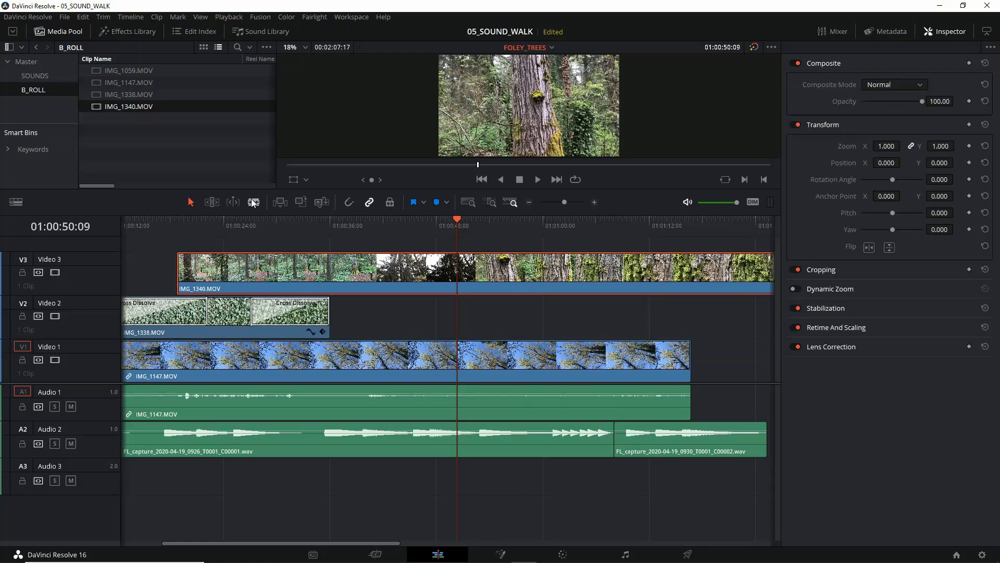
click(458, 271)
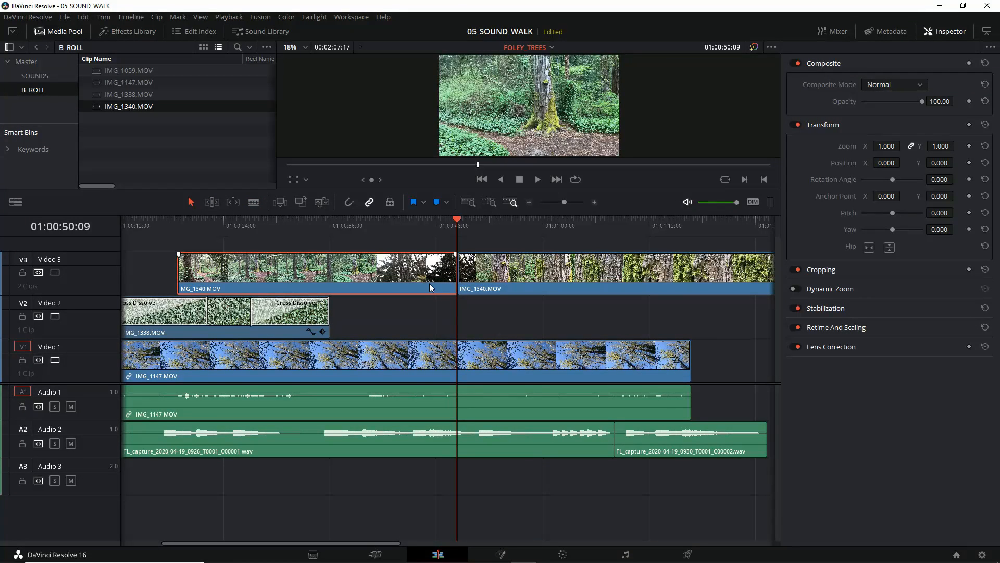
key(BackSpace)
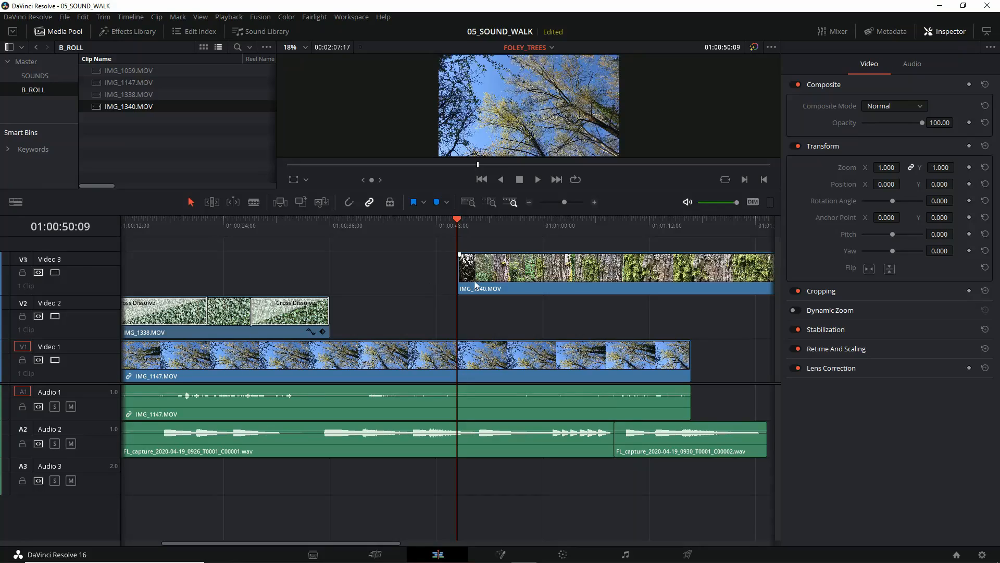
drag(511, 271, 457, 308)
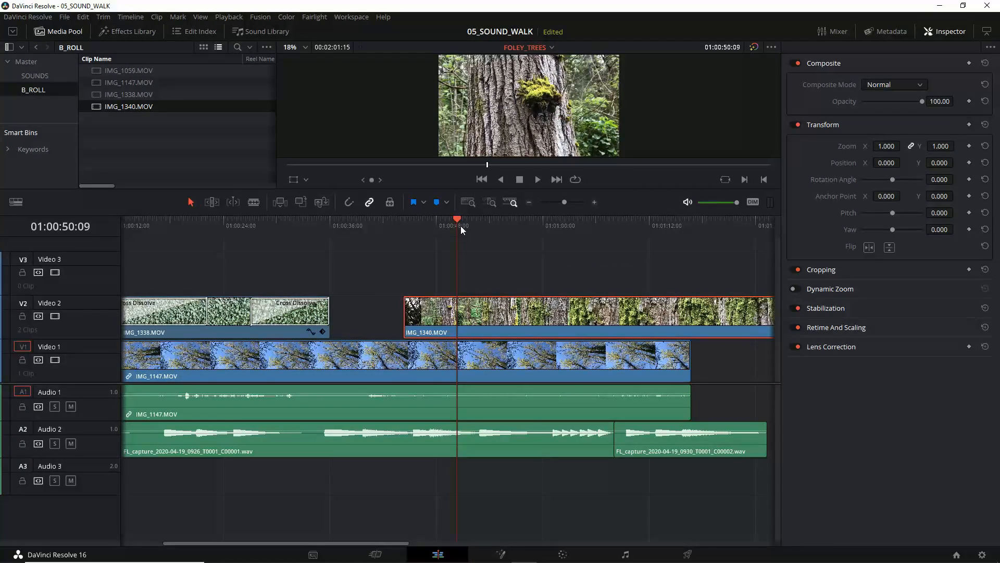
Step: Split IMG_1340.MOV on Video 2 at 01:01:00:21 and delete everything after the cut
drag(458, 221, 644, 245)
drag(663, 249, 553, 253)
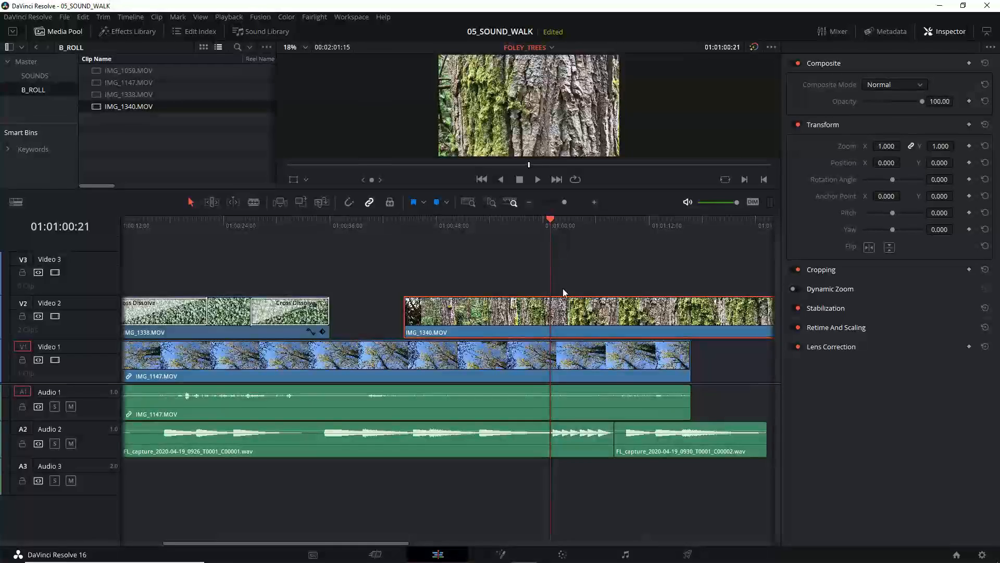
key(ctrl+b)
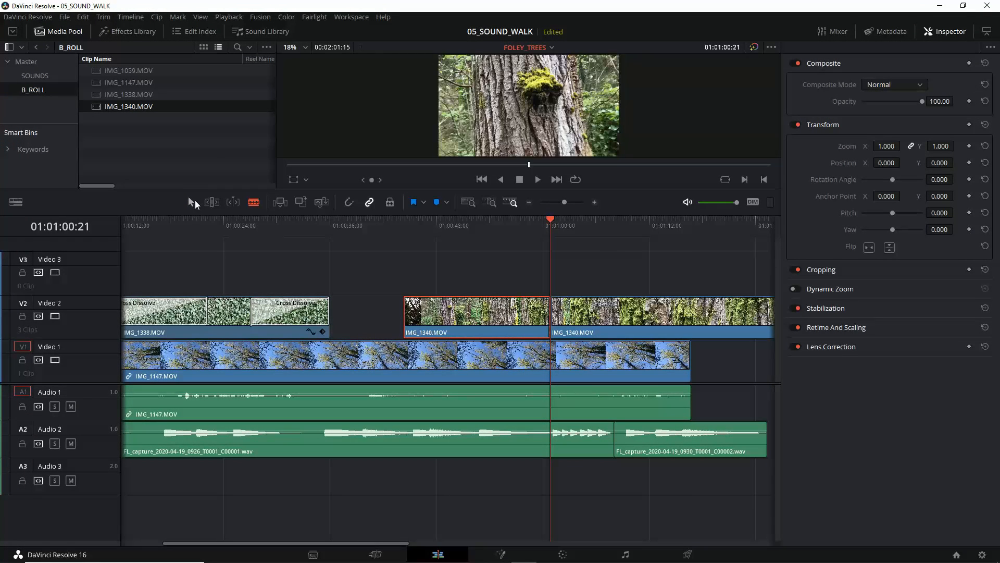
click(192, 201)
click(583, 324)
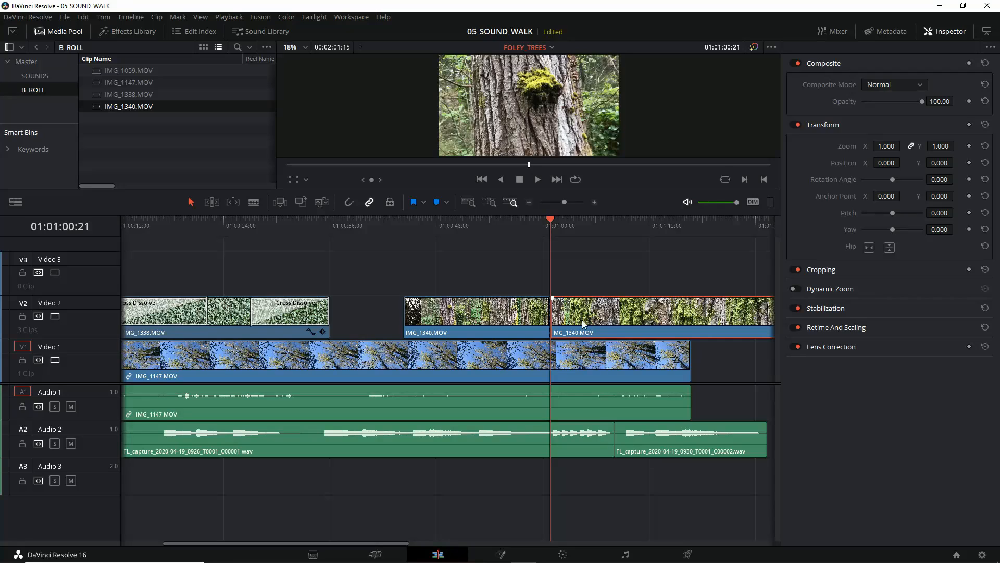
key(Delete)
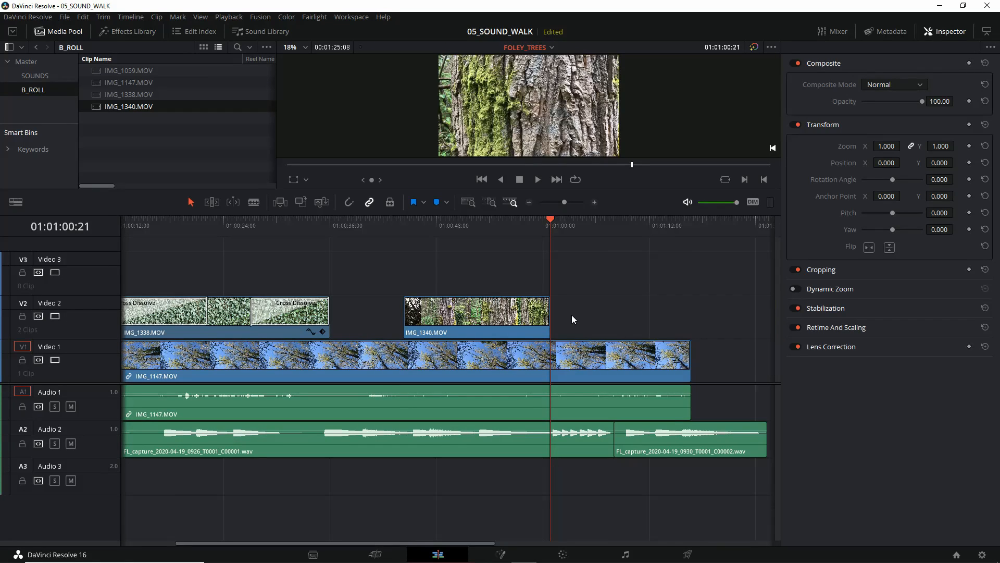
Step: Add 48-frame cross dissolves at both ends of IMG_1340.MOV and lengthen each to about 5 seconds
right_click(409, 312)
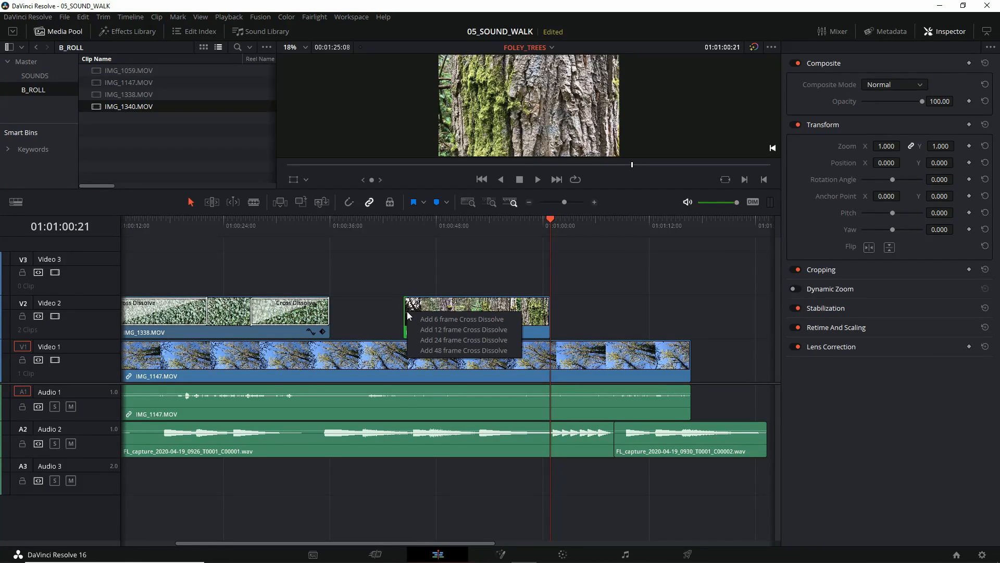
click(426, 350)
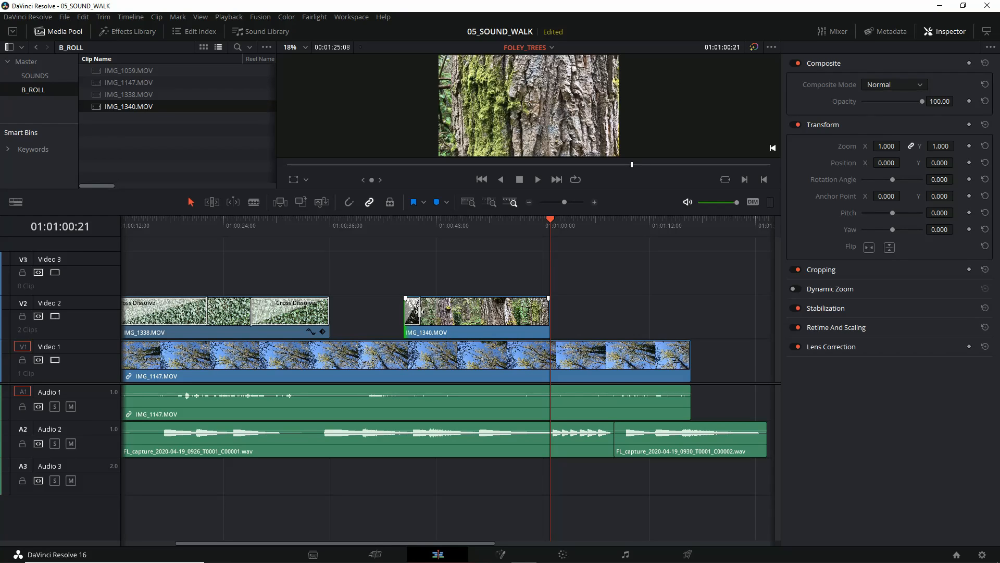
drag(420, 312, 517, 319)
right_click(546, 313)
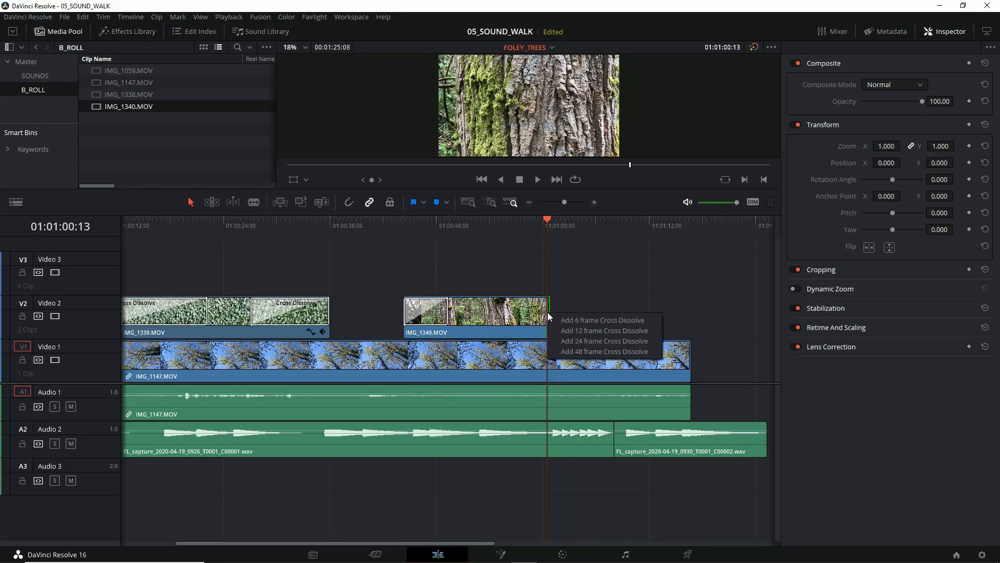
click(573, 353)
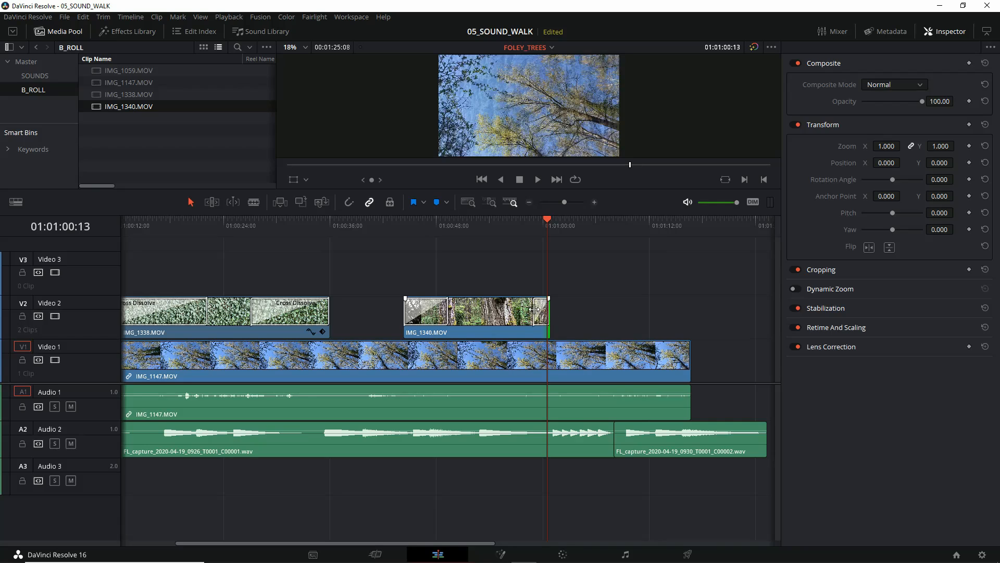
drag(535, 313, 507, 316)
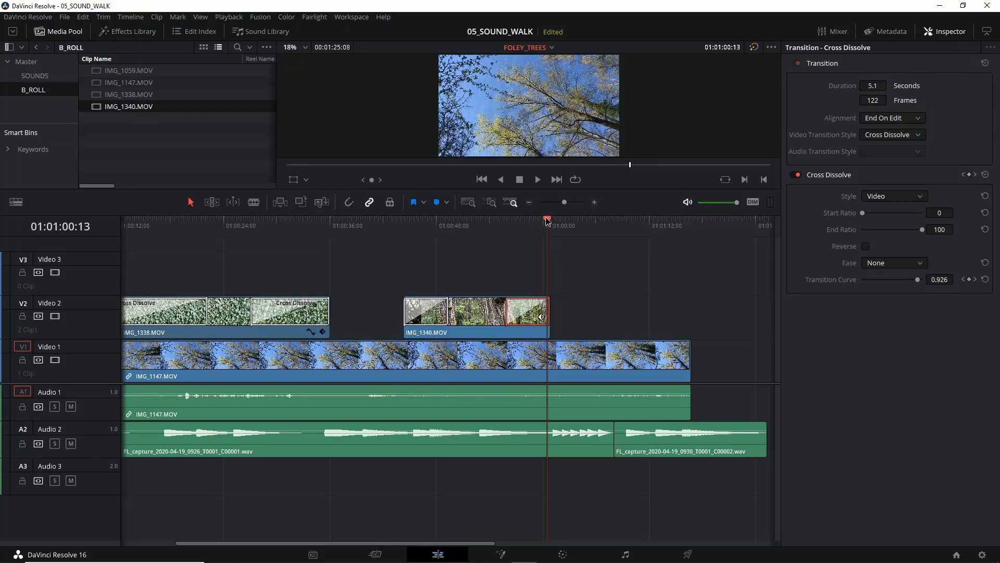
Step: Play back the IMG_1340.MOV section from about 01:00:40 to check both cross dissolves
drag(547, 221, 371, 230)
key(space)
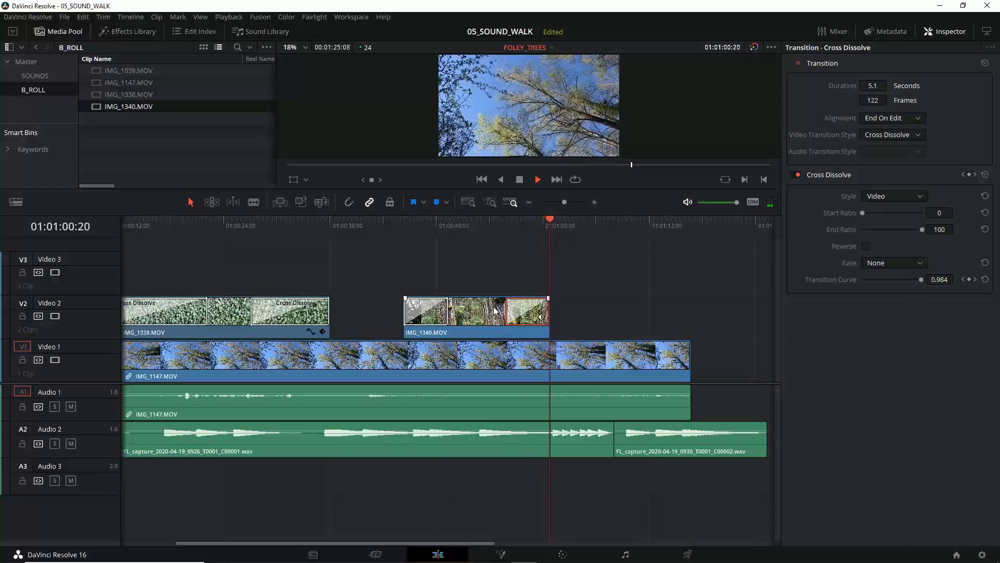
key(space)
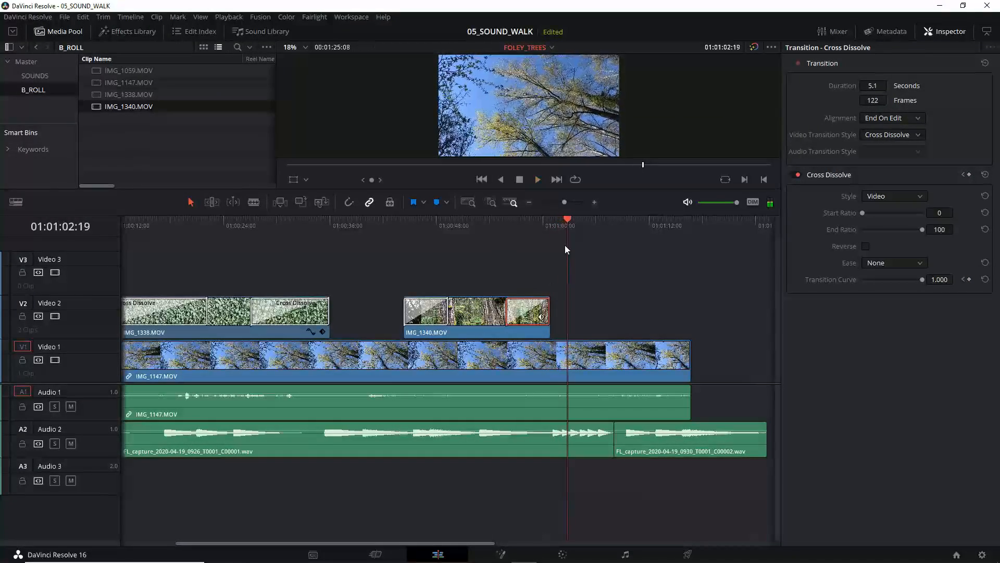
Step: Increase the height of the Audio 2 track, enlarge the audio area and select its first FL_capture clip
drag(569, 221, 298, 239)
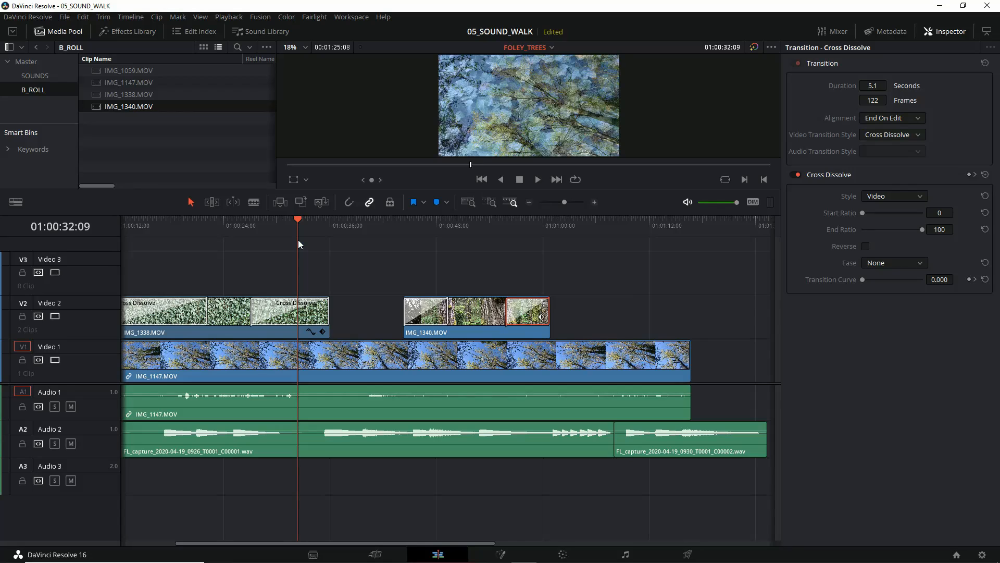
drag(98, 456, 90, 506)
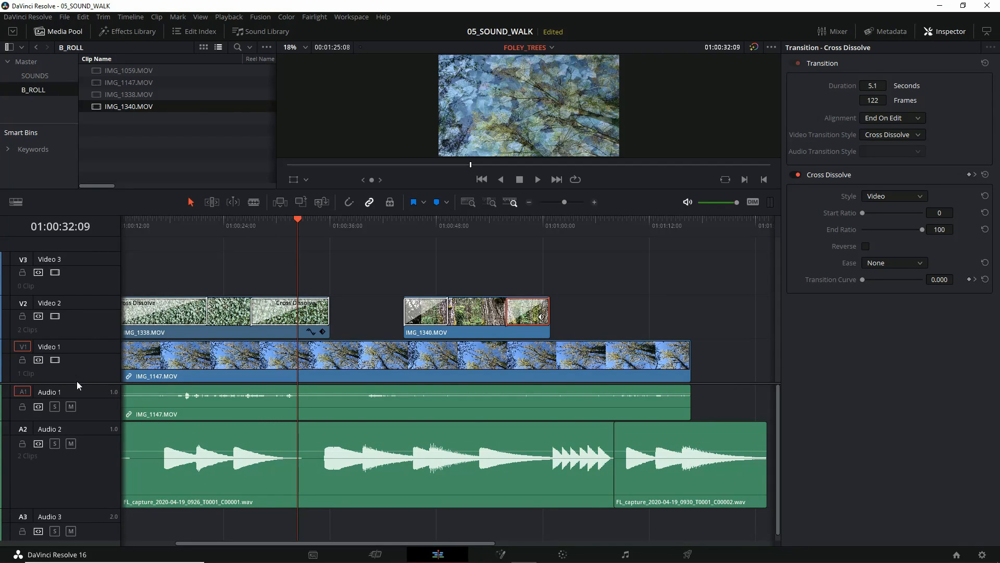
drag(88, 384, 97, 335)
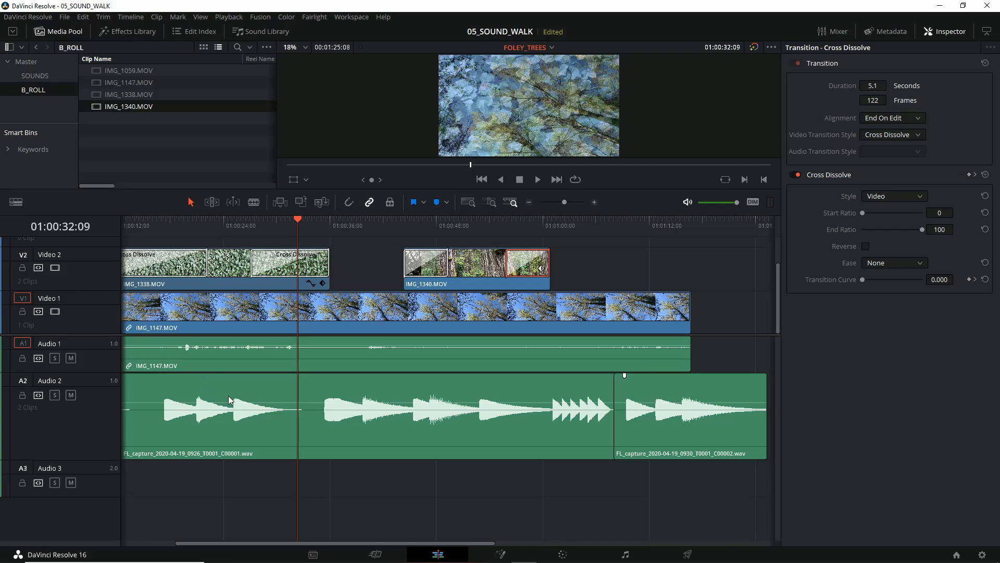
click(309, 391)
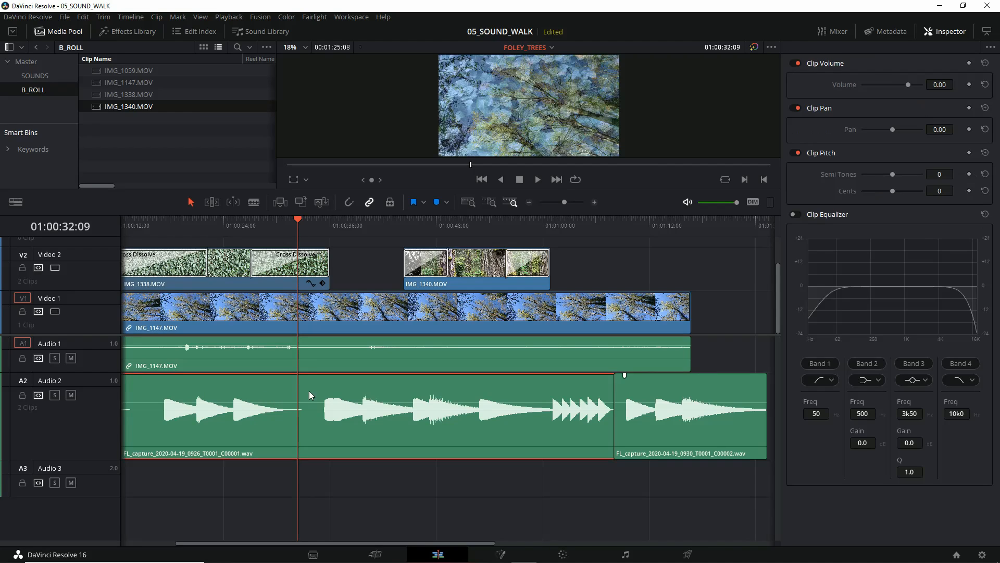
Step: Locate the start of the sound just after the IMG_1338.MOV dissolve and listen to it from 01:00:34:22
click(298, 220)
drag(299, 220, 312, 240)
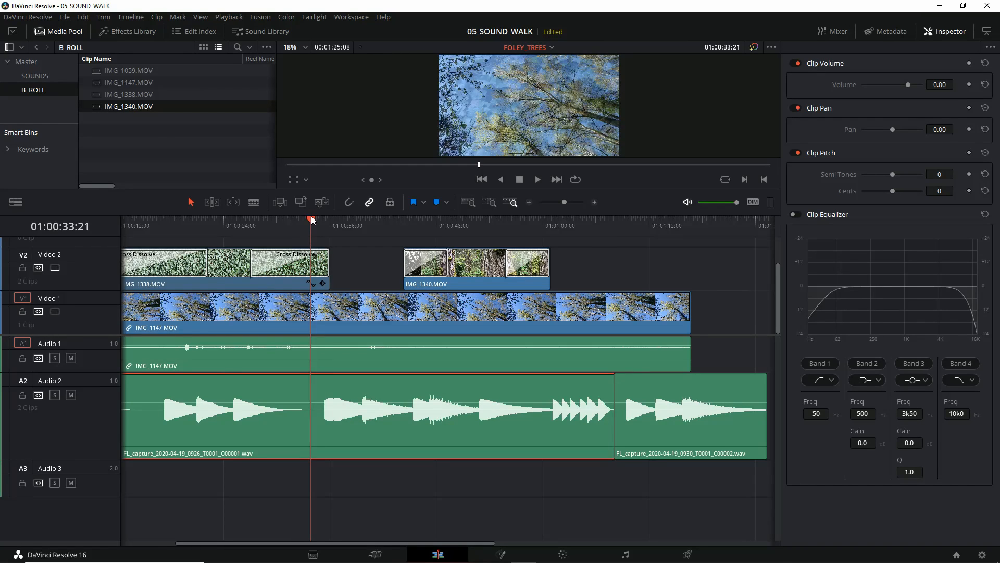
mouse_move(312, 220)
mouse_down()
mouse_move(397, 220)
mouse_move(321, 222)
mouse_up()
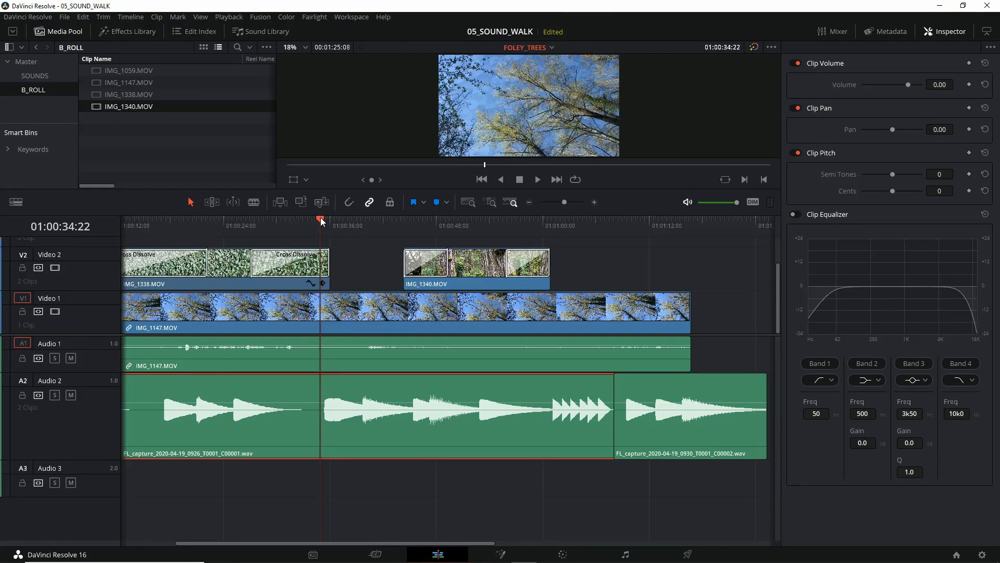
key(space)
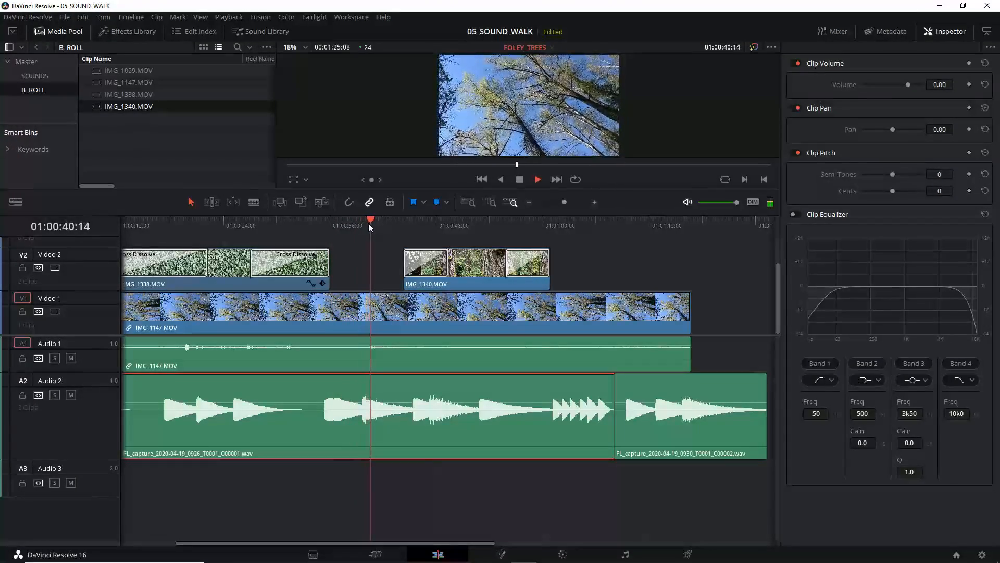
key(space)
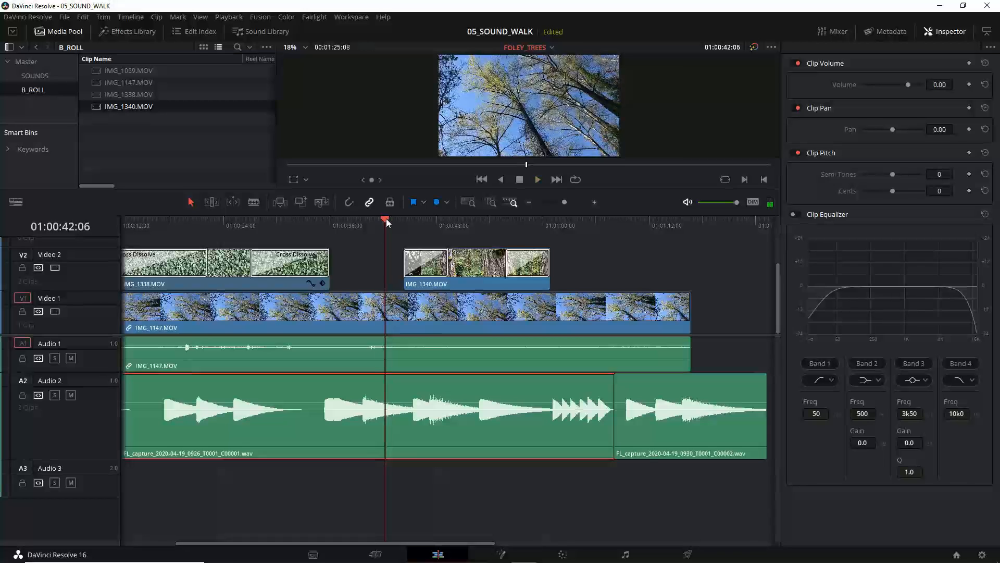
drag(386, 218, 321, 232)
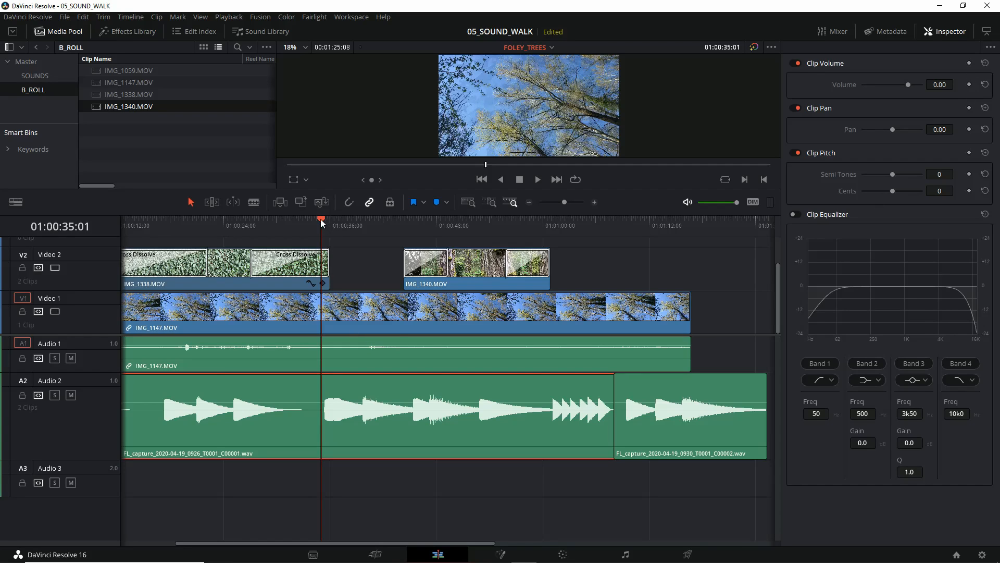
Step: Add a volume keyframe at about 01:00:33 on the first Audio 2 clip and raise its volume to 2.14
mouse_move(322, 223)
mouse_down()
mouse_move(343, 223)
mouse_move(308, 223)
mouse_up()
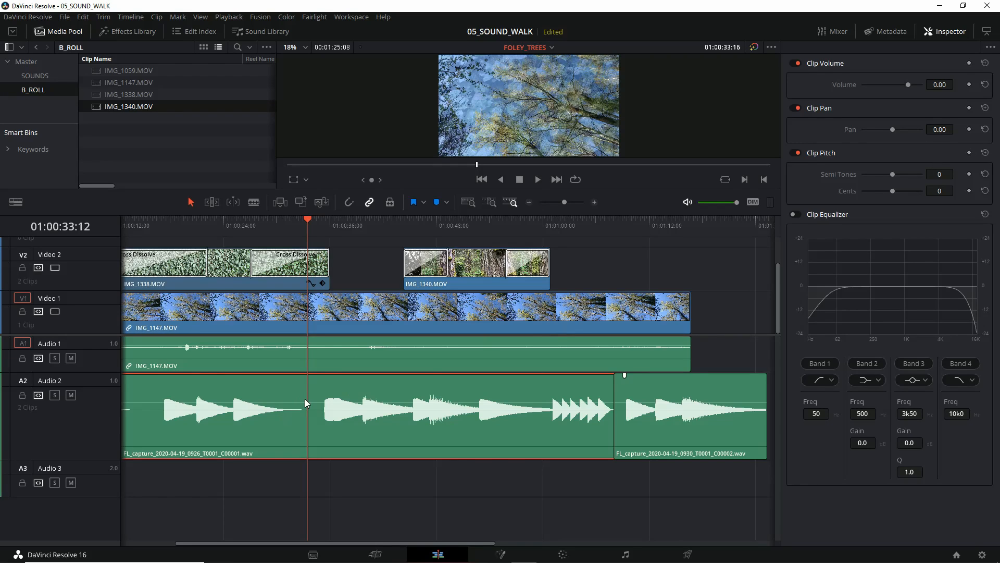
mouse_move(298, 401)
mouse_down()
mouse_move(298, 333)
mouse_move(298, 402)
mouse_up()
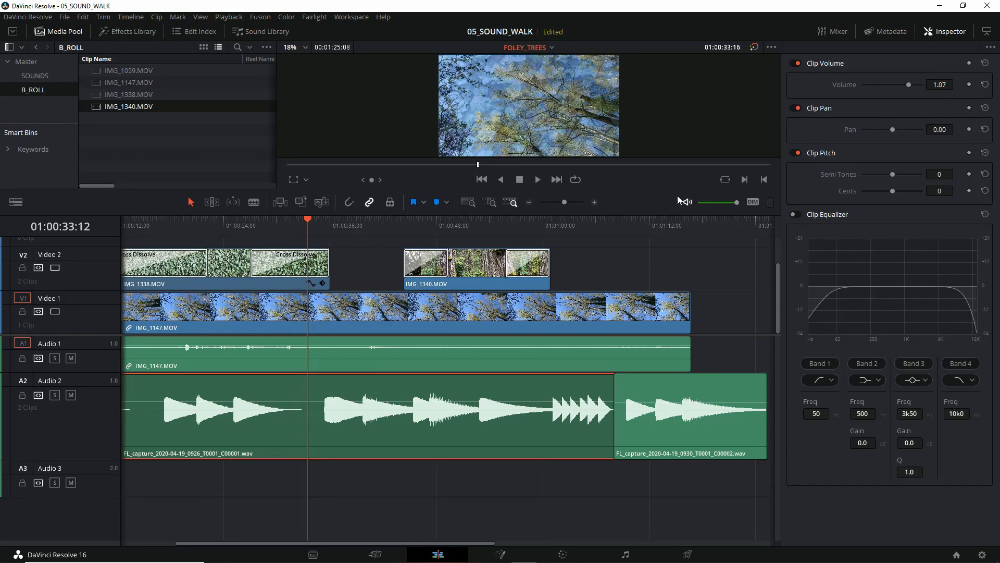
click(969, 85)
drag(308, 221, 378, 229)
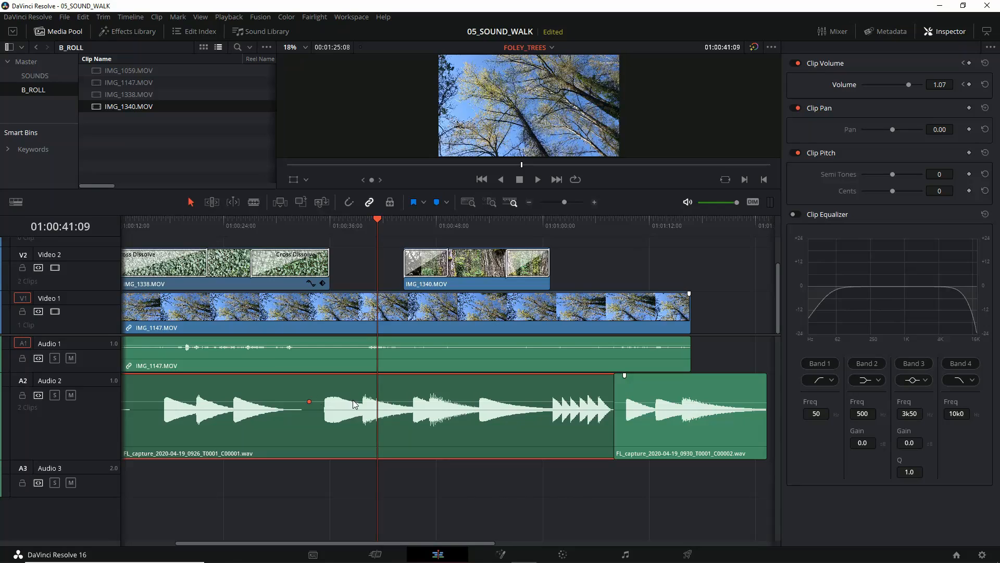
drag(352, 401, 353, 399)
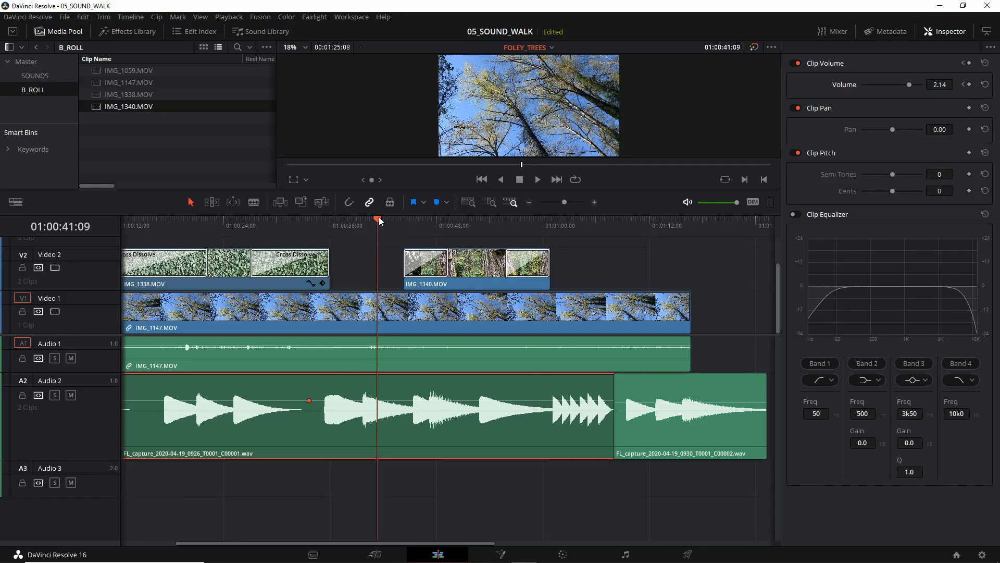
Step: Add a volume keyframe at 01:00:35:15 on the first Audio 2 clip and lower its volume to -3.21
drag(380, 221, 326, 221)
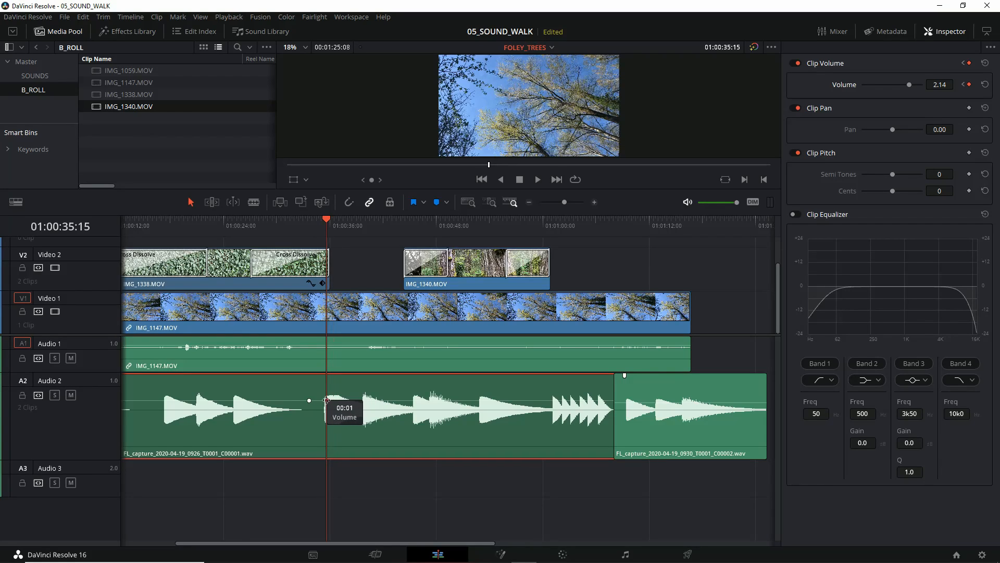
drag(382, 399, 382, 402)
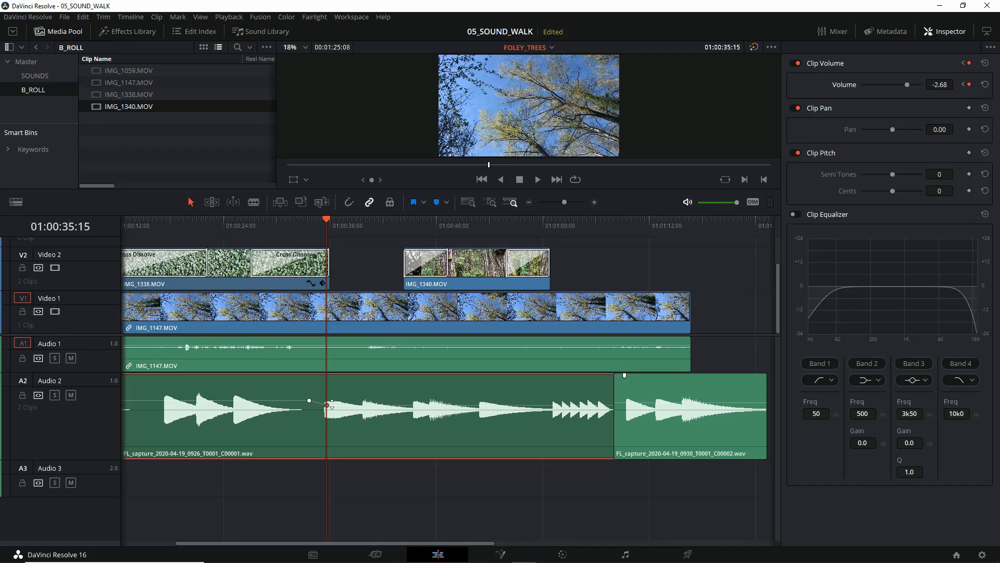
drag(373, 404, 368, 409)
Step: Add two more volume keyframes to the first Audio 2 clip, at 01:00:44:10 and 01:00:48:17
drag(327, 221, 406, 228)
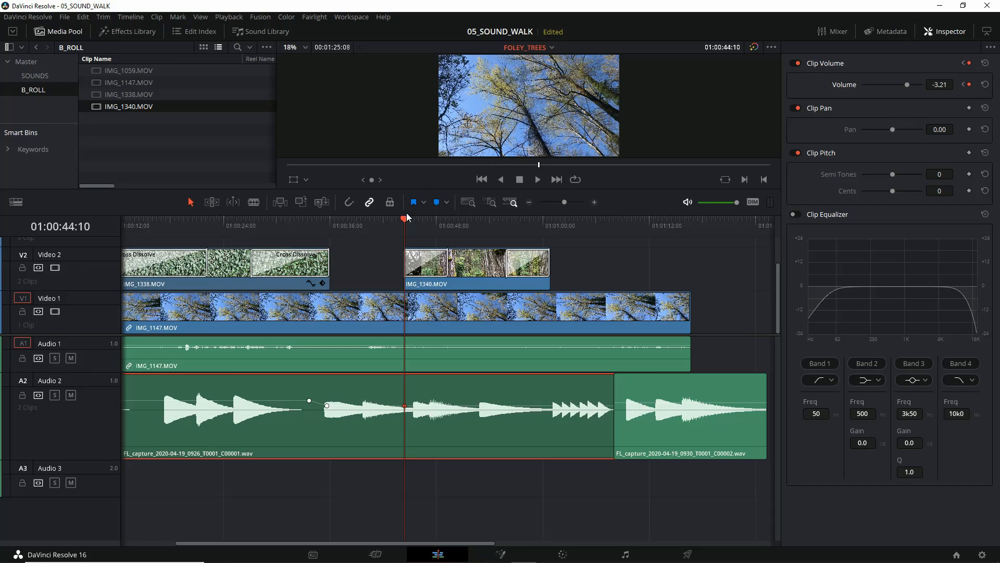
drag(405, 223, 442, 223)
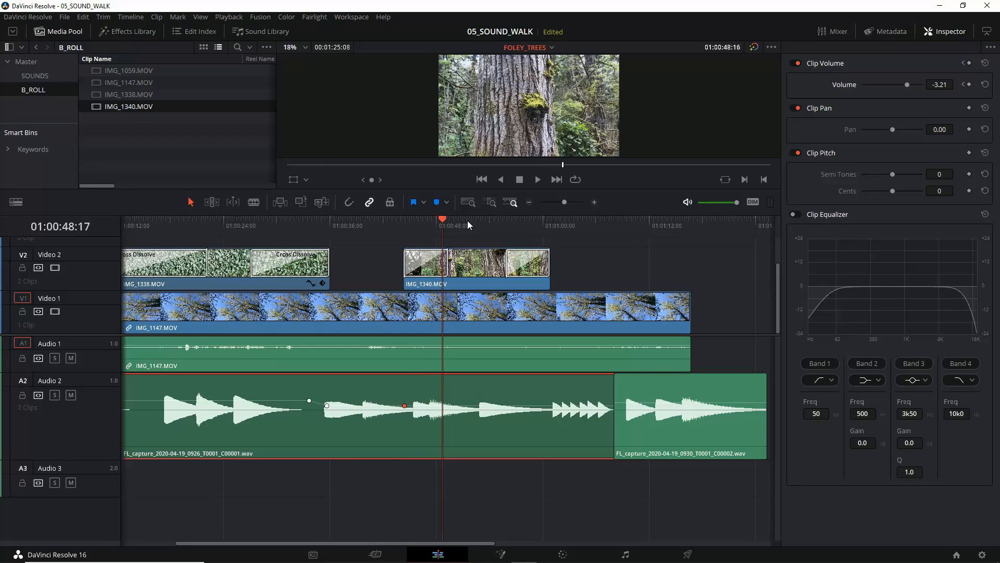
click(969, 85)
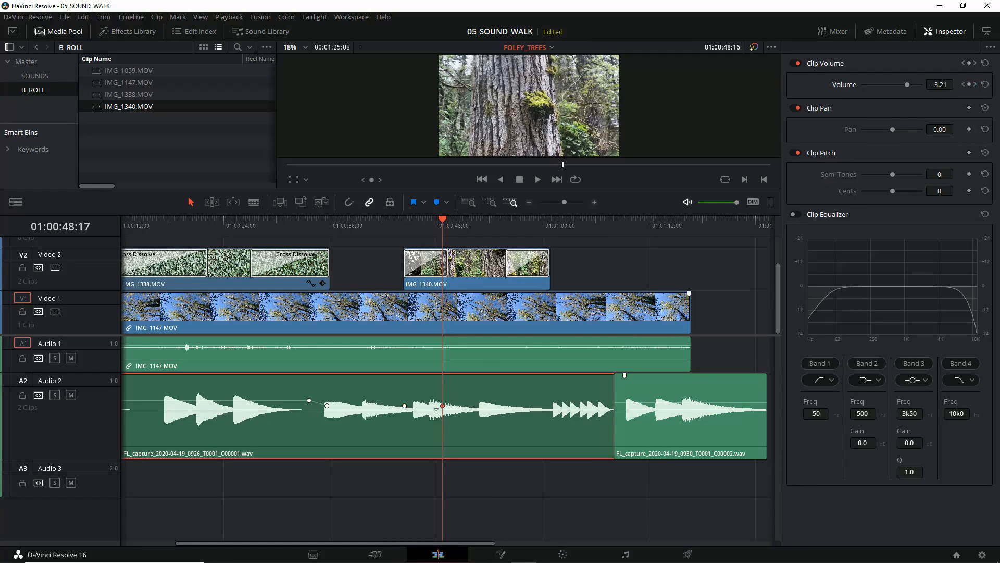
Step: Raise the 01:00:48:17 volume keyframe on the first Audio 2 clip to 2.68 and listen to the automation from 01:00:28:22
drag(473, 405, 472, 401)
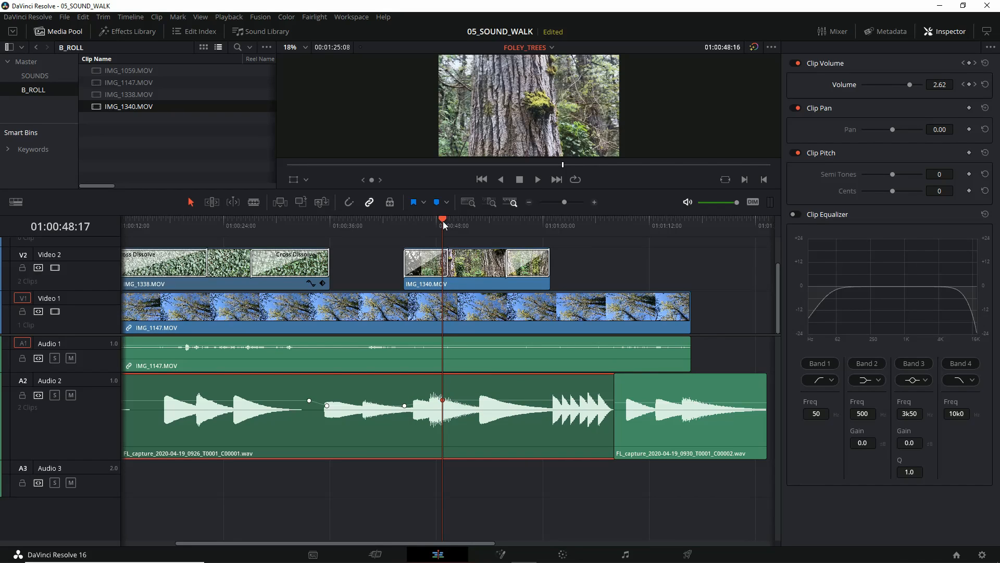
drag(444, 225, 267, 244)
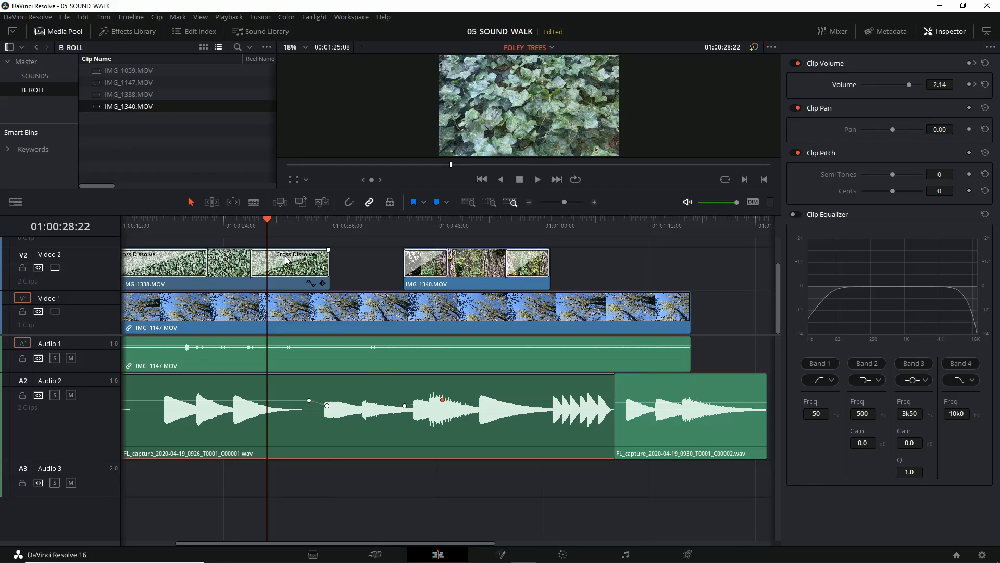
key(space)
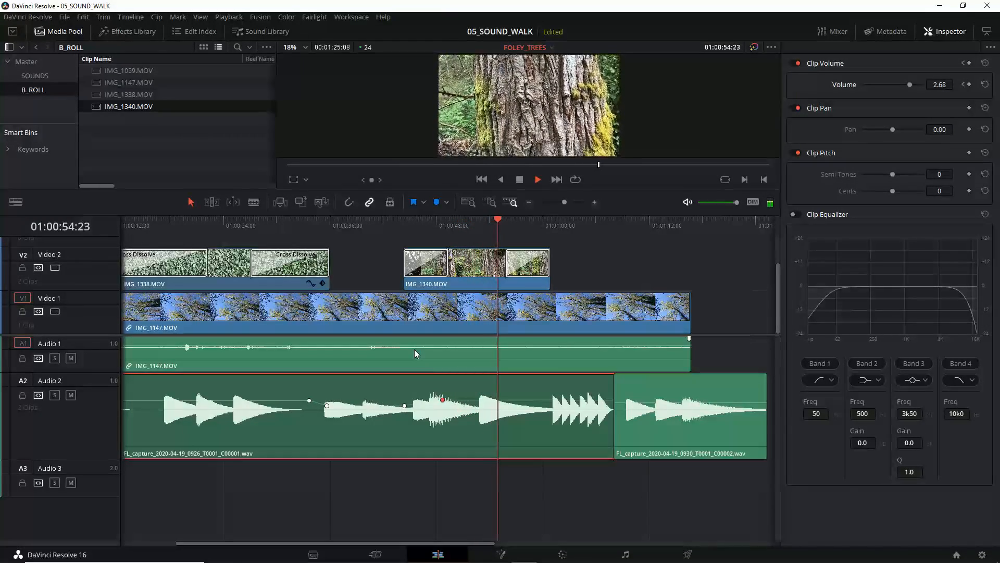
key(space)
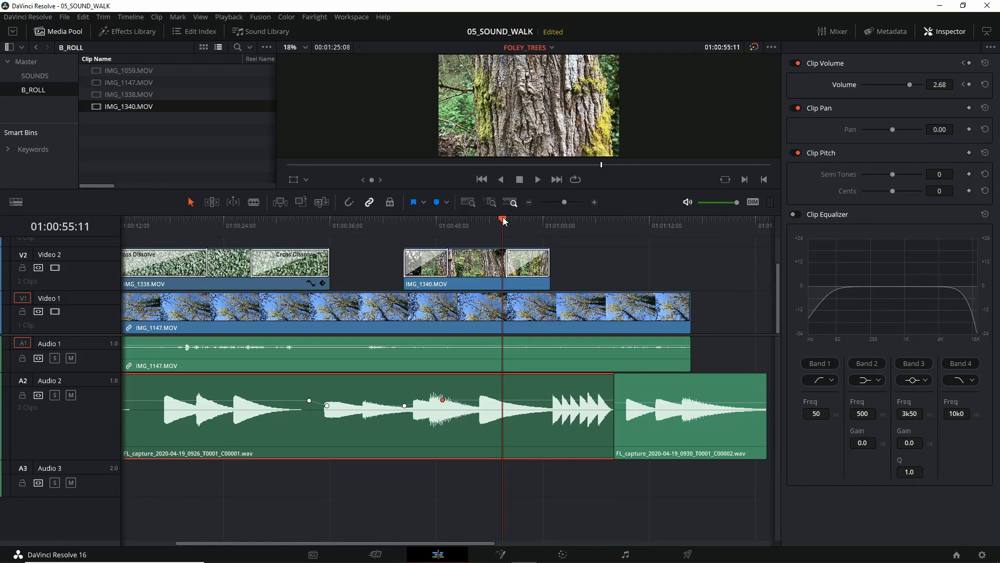
drag(501, 221, 388, 224)
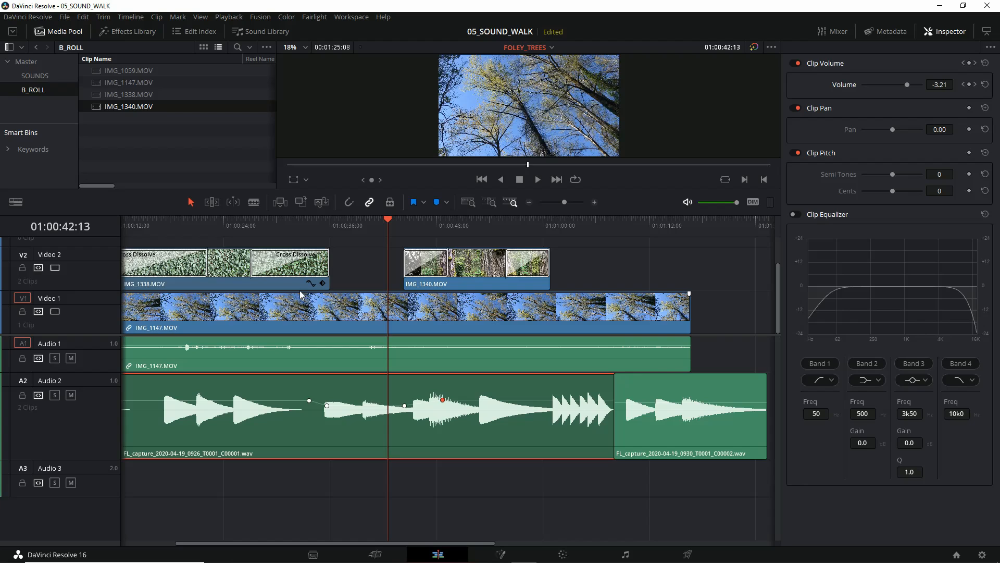
Step: Add a 48-frame Cross Fade 0 dB to the end of the linked IMG_1147.MOV clip on Video 1 and Audio 1
drag(98, 334, 87, 363)
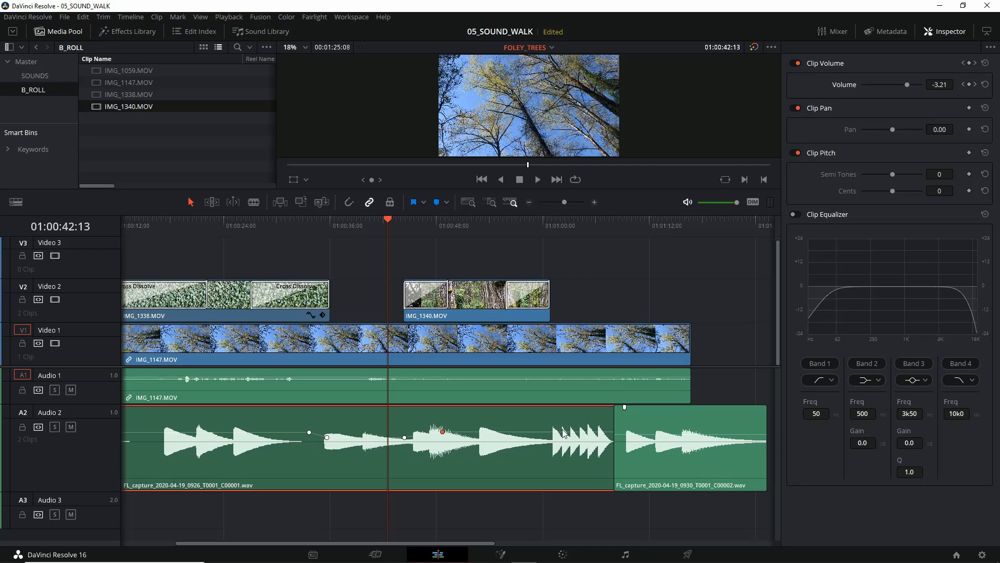
right_click(689, 386)
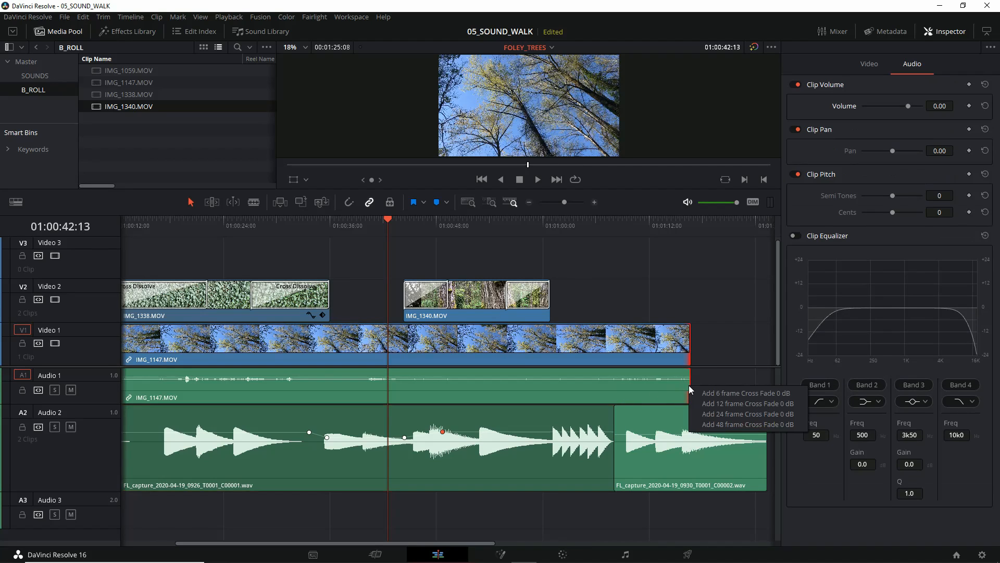
click(655, 383)
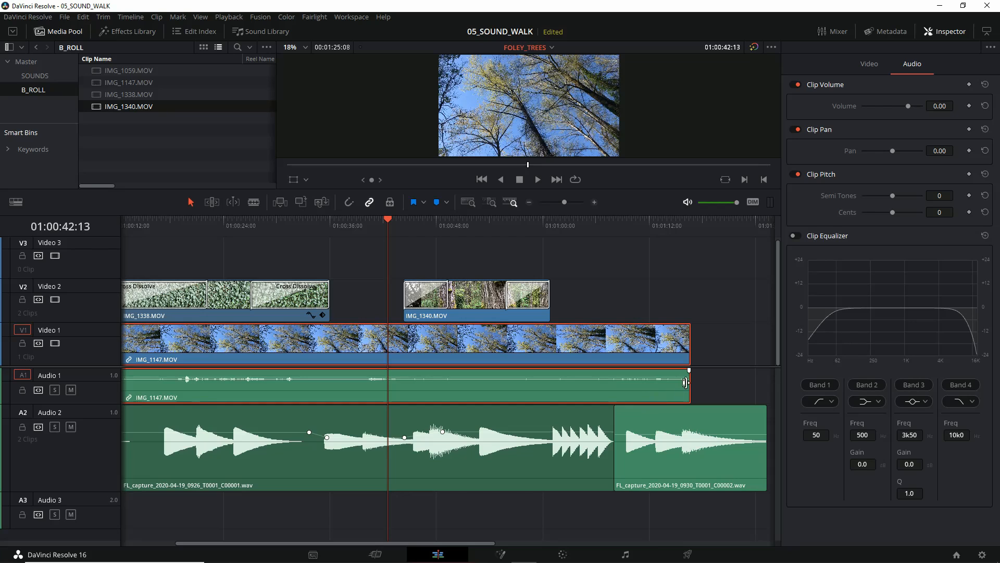
right_click(686, 383)
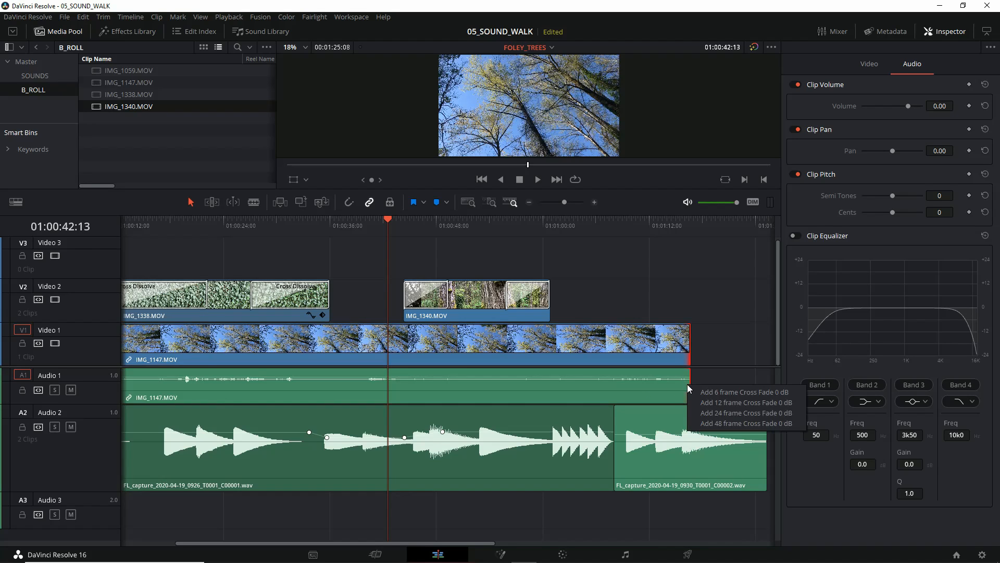
click(719, 424)
Step: Try lengthening the end transitions of IMG_1147.MOV to 108 frames, starting at 01:01:12:02, and remove them from both tracks
drag(386, 226, 650, 240)
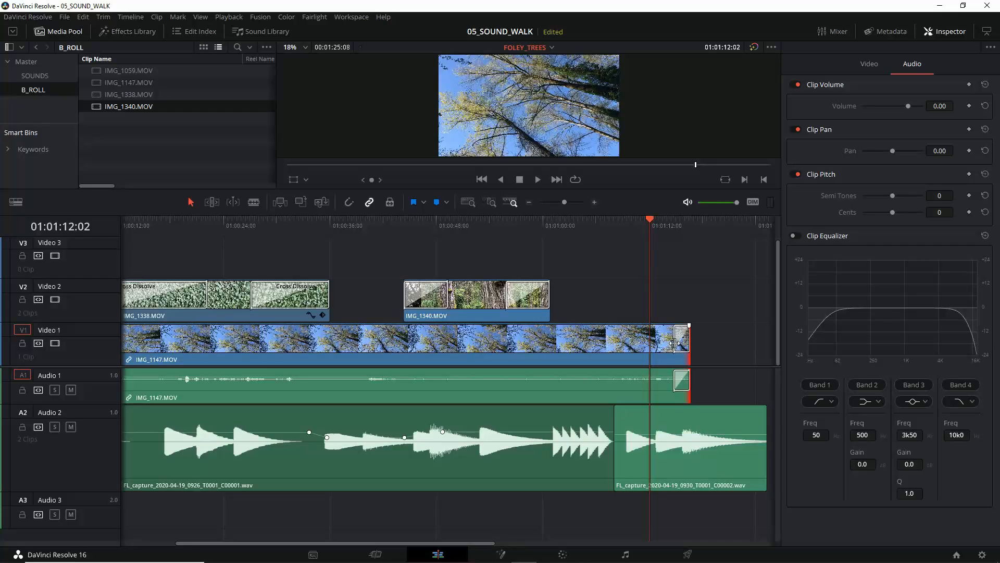
mouse_move(672, 341)
mouse_down()
mouse_move(583, 340)
mouse_move(680, 338)
mouse_move(611, 339)
mouse_move(652, 339)
mouse_up()
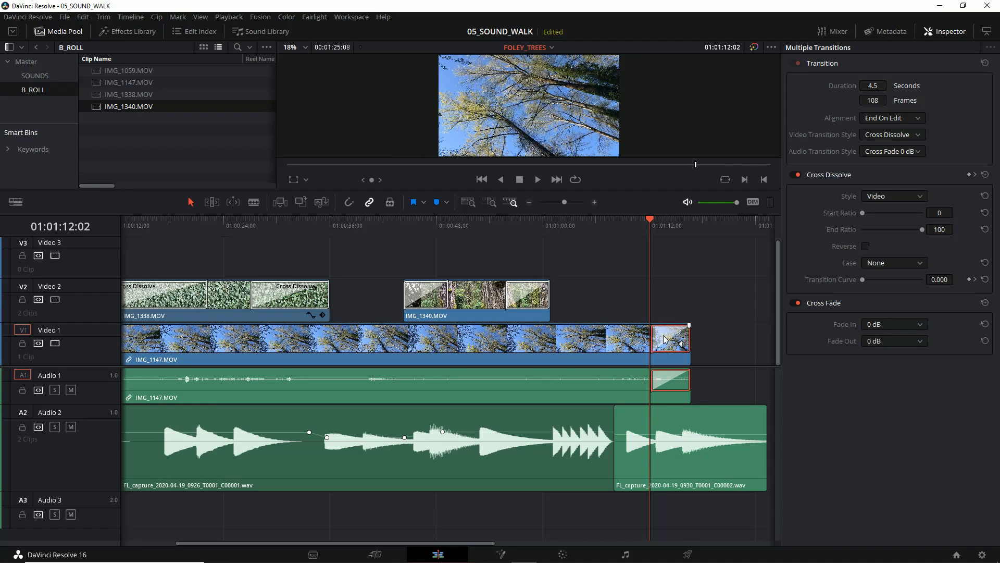
key(ctrl+z)
key(Delete)
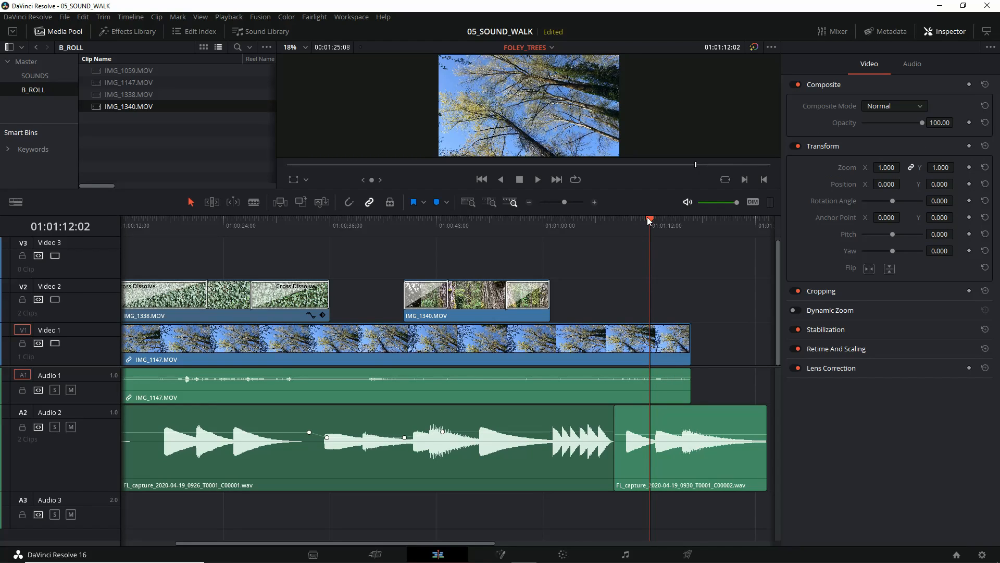
Step: Move the third volume keyframe on the first Audio 2 clip earlier to about 01:00:42 and raise the third and fourth keyframes slightly
drag(649, 222, 372, 246)
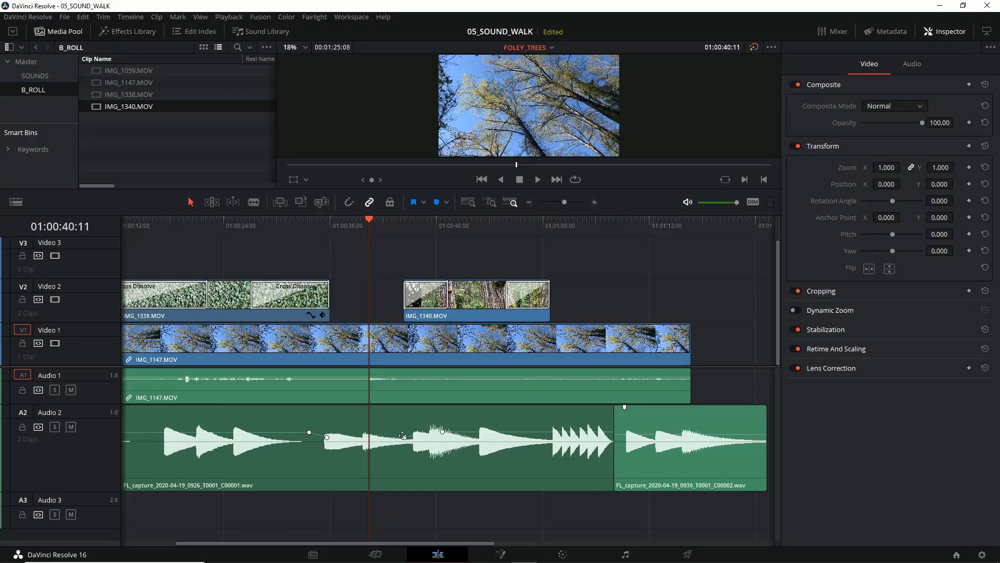
mouse_move(404, 437)
mouse_down()
mouse_move(400, 427)
mouse_move(445, 433)
mouse_move(385, 435)
mouse_up()
drag(445, 431, 443, 429)
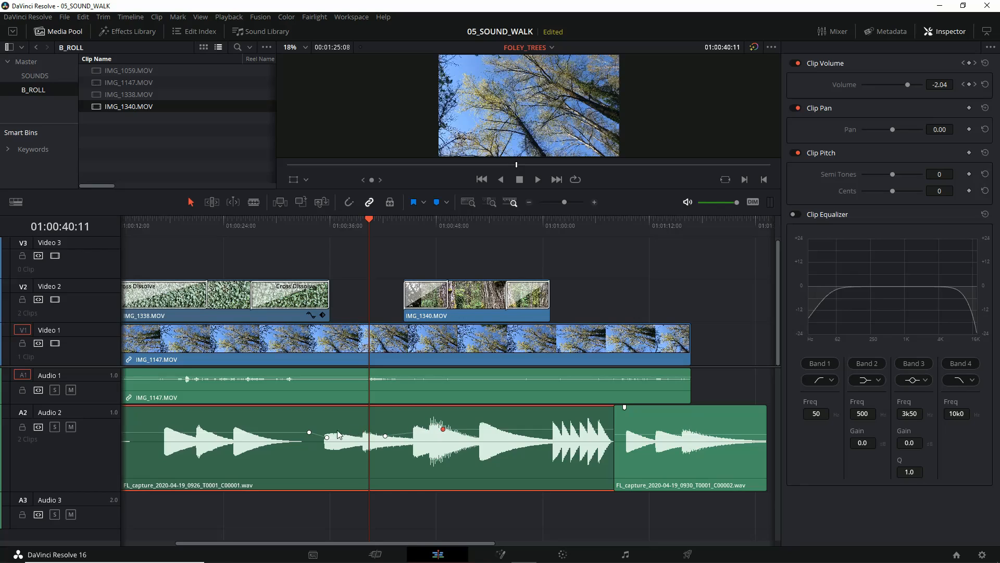